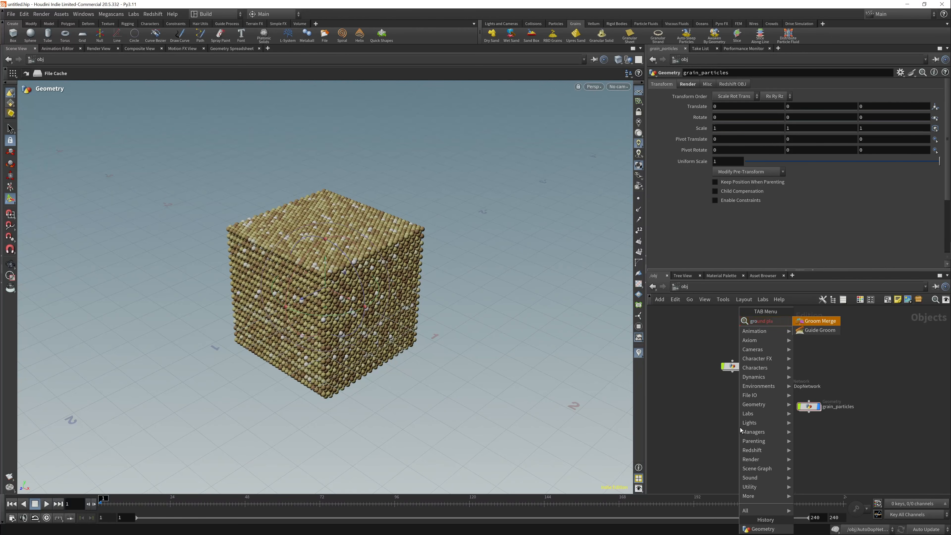
key("BackSpace")
key("BackSpace")
key("BackSpace")
key("Escape")
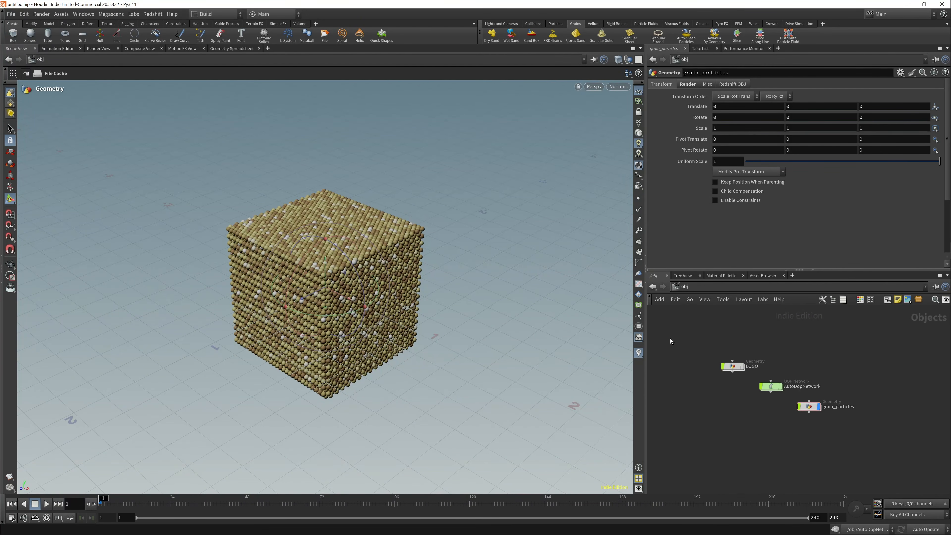
- Add a collision ground plane and, in a four-view layout, lower it to the grain cube's base at Y about -0.504
left_click(534, 23)
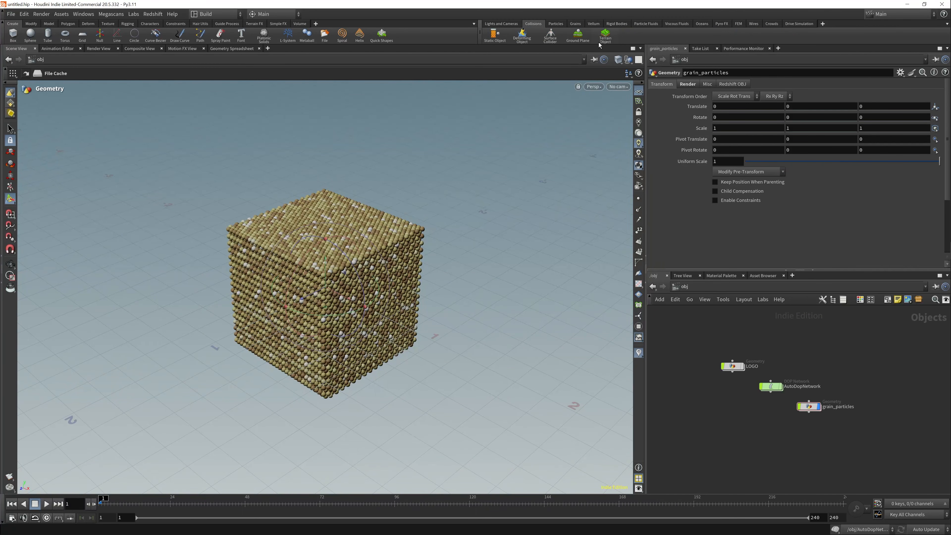
left_click(578, 36)
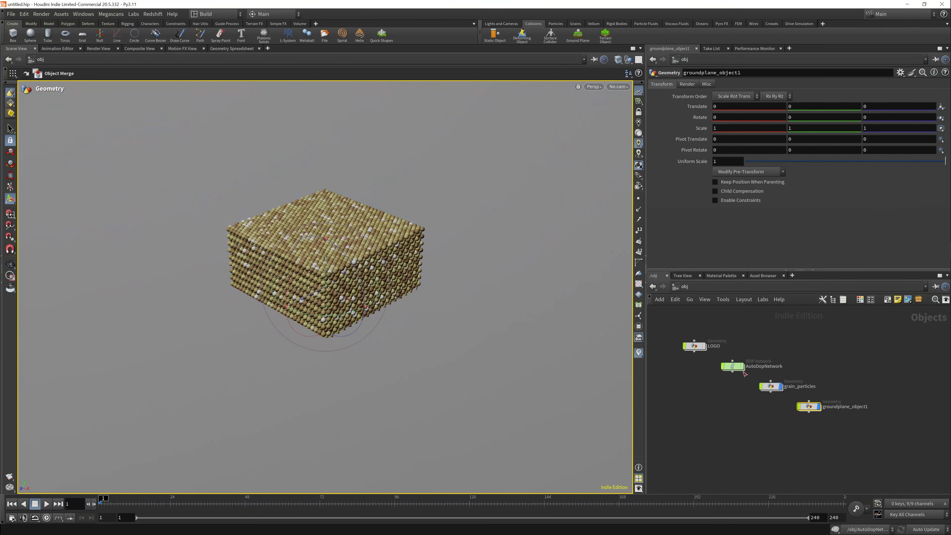
left_click_drag(324, 271, 325, 294)
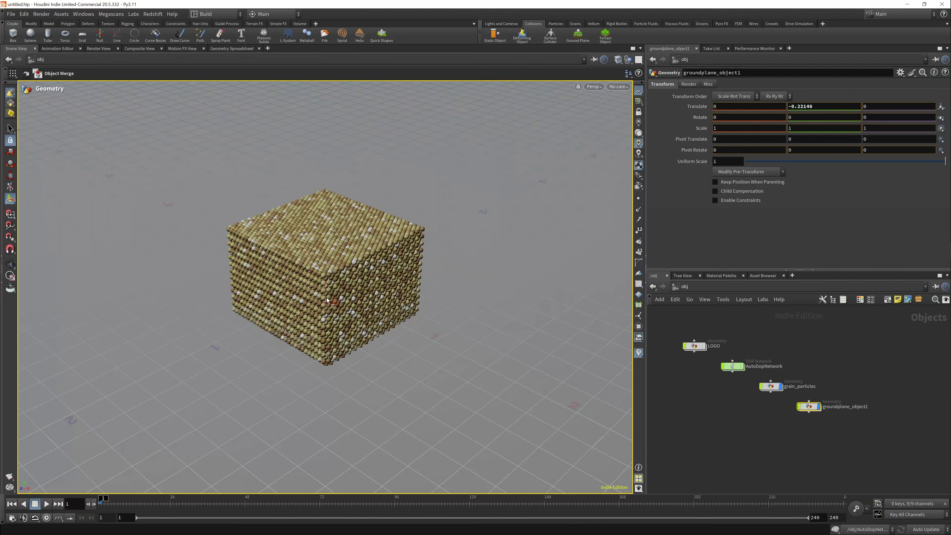
left_click(639, 60)
left_click(651, 79)
left_click_drag(478, 396, 479, 435)
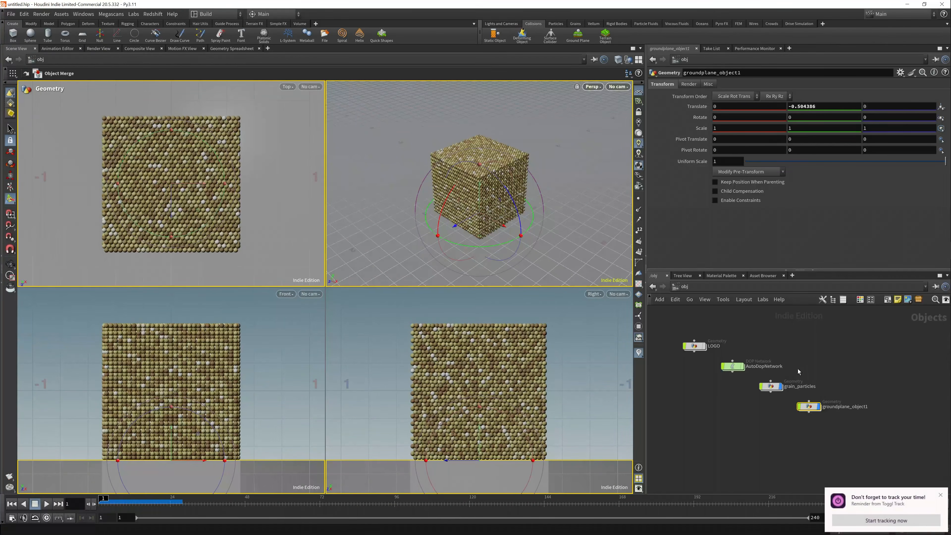
- Move the ground plane node below grain_particles and create a Geometry object named COLLIDER
middle_click_drag(752, 420, 766, 422)
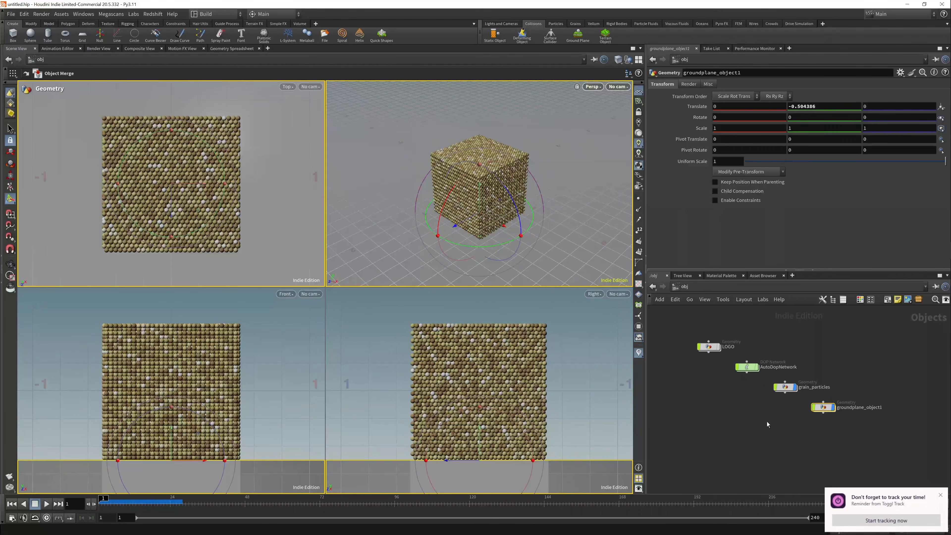
left_click_drag(822, 407, 787, 406)
key("Tab")
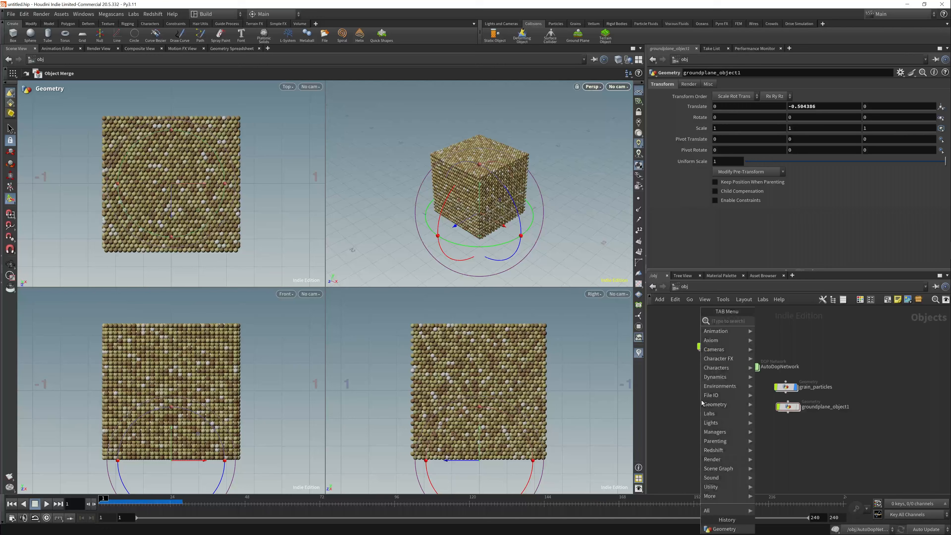
key("Return")
left_click(701, 400)
left_click(725, 402)
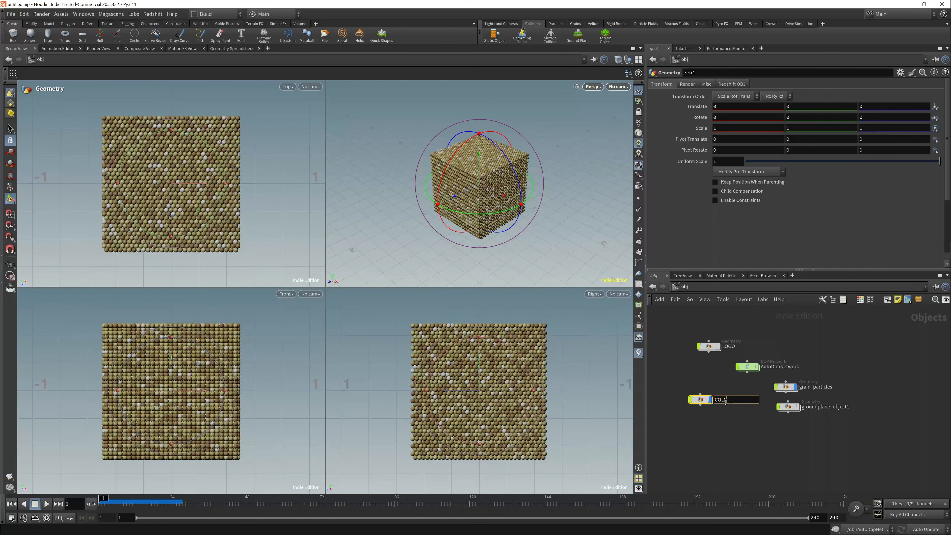
- Add a Box node inside the COLLIDER object
double_click(713, 396)
key("Tab")
type("box")
key("Return")
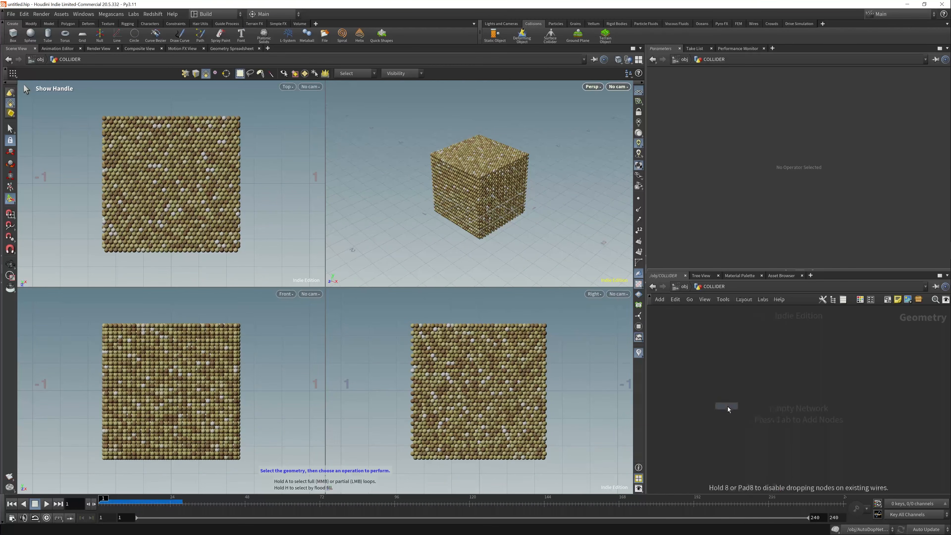
left_click(727, 407)
- Add a Transform node below the box node
key("Tab")
type("trnasf")
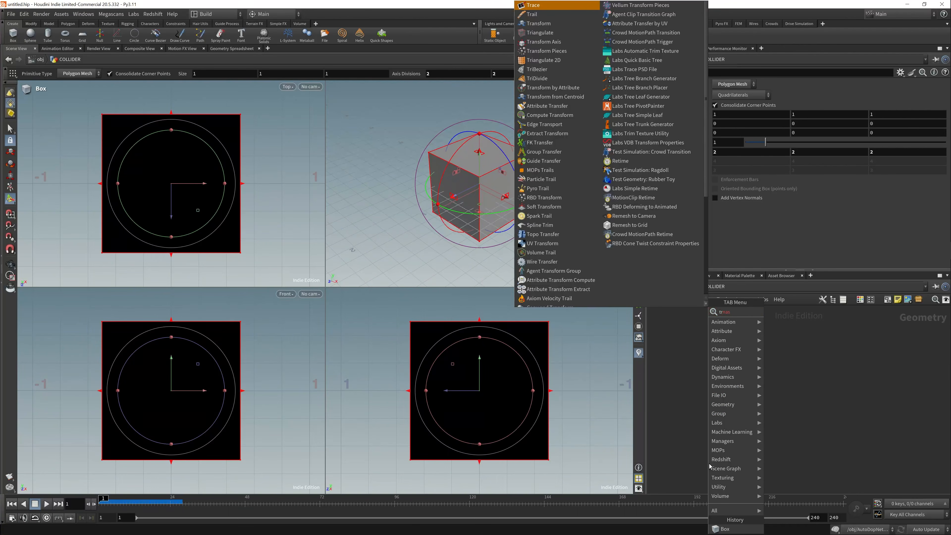
key("BackSpace")
key("BackSpace")
key("BackSpace")
key("BackSpace")
key("BackSpace")
type("transf")
key("Return")
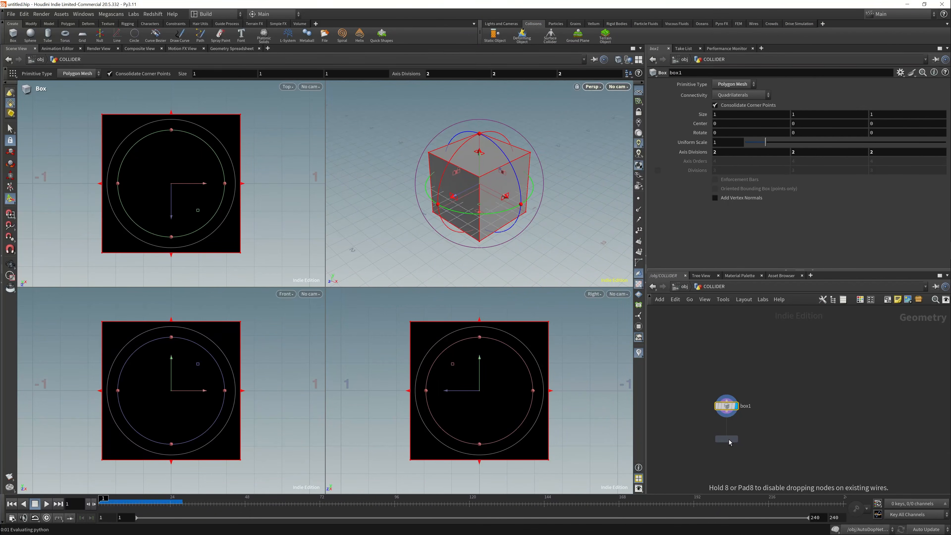
left_click(727, 439)
- Move the box behind the grain cube to Y about 0.42, Z about -1.1, and keyframe both values at frame 1
left_click_drag(479, 379, 603, 349)
left_click(819, 117, "alt")
left_click(898, 116, "alt")
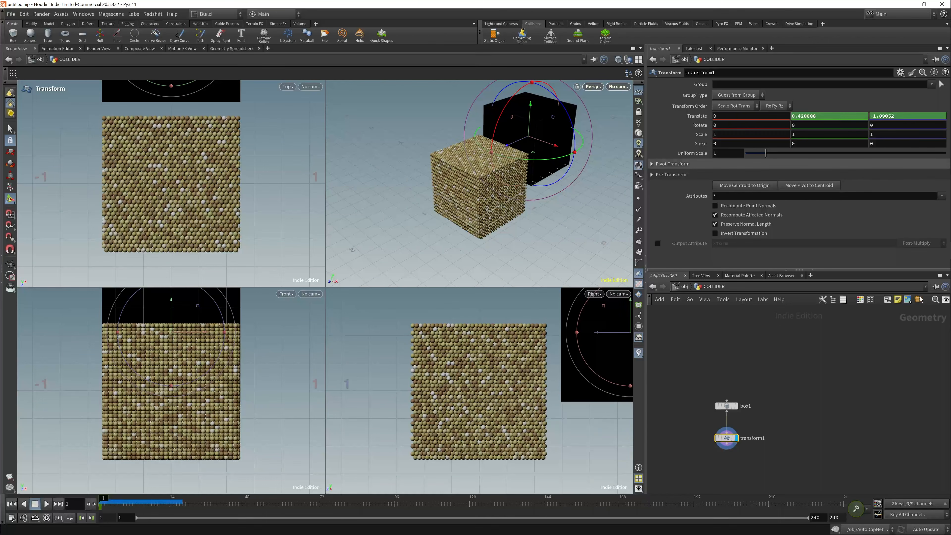
- Keyframe the box at frame 95 on the grain cube's opposite side, Z about 1.07, and preview the motion from the start
left_click(391, 509)
left_click_drag(611, 339, 477, 307)
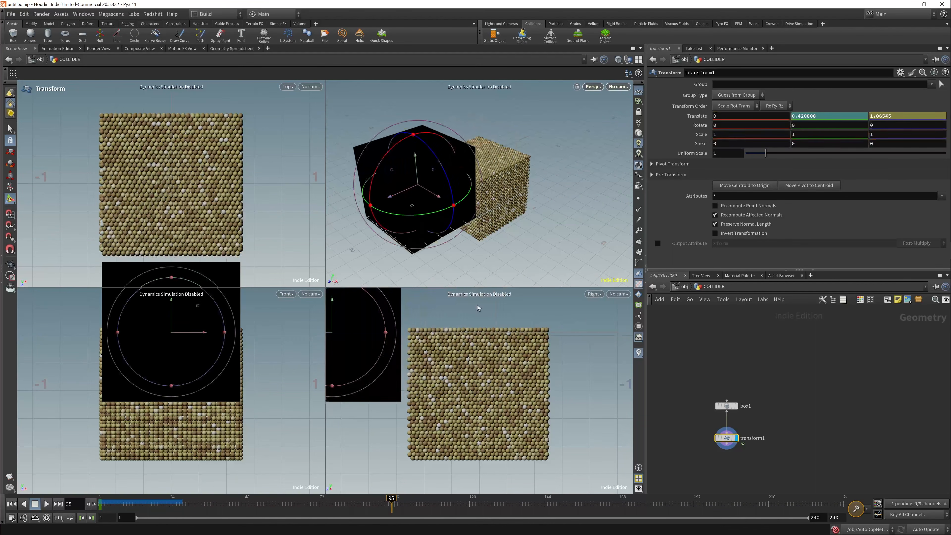
left_click(46, 503)
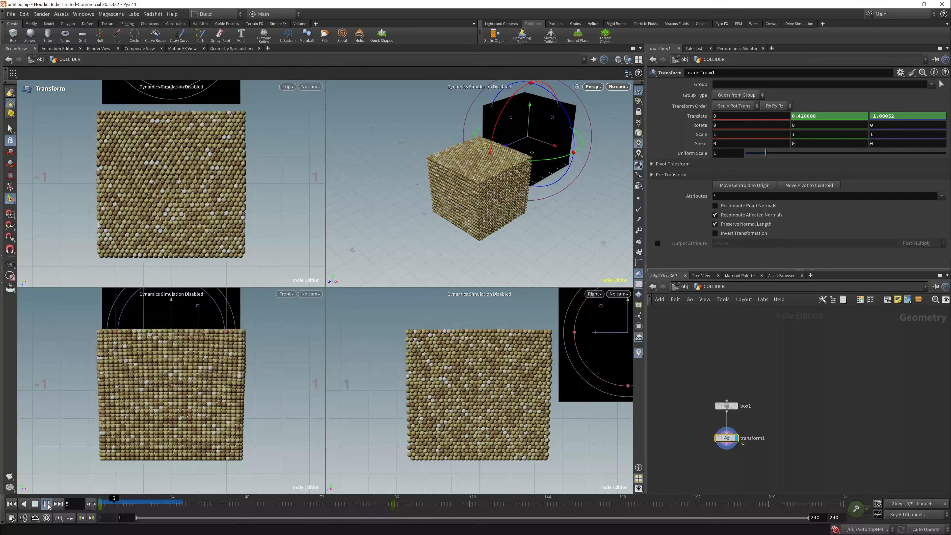
left_click(11, 503)
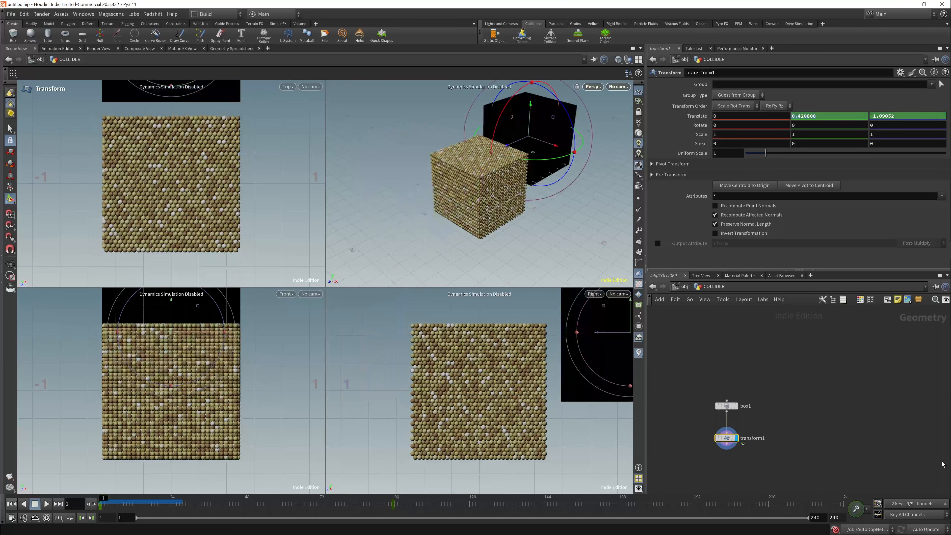
- Return to the object level, run the grain simulation to frame 38, and hide the COLLIDER object
key("u")
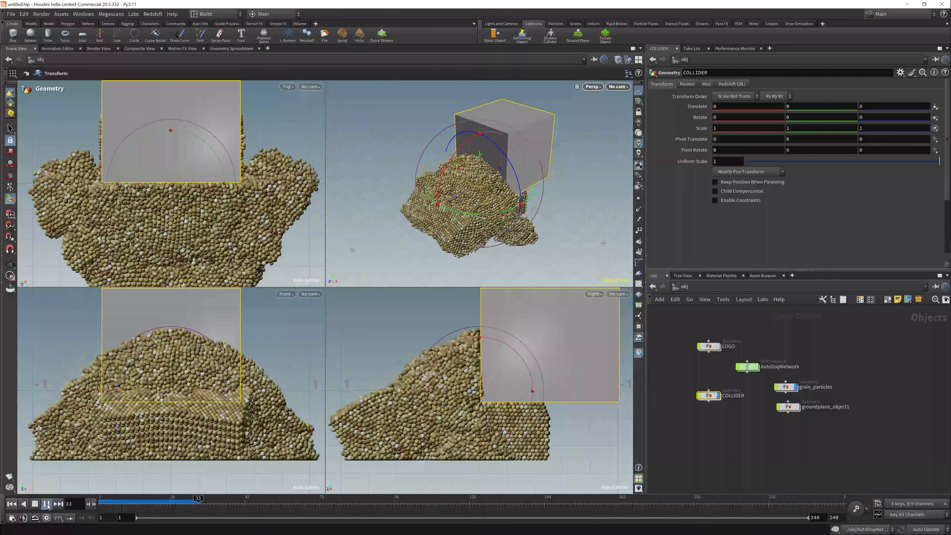
left_click(46, 503)
left_click(719, 396)
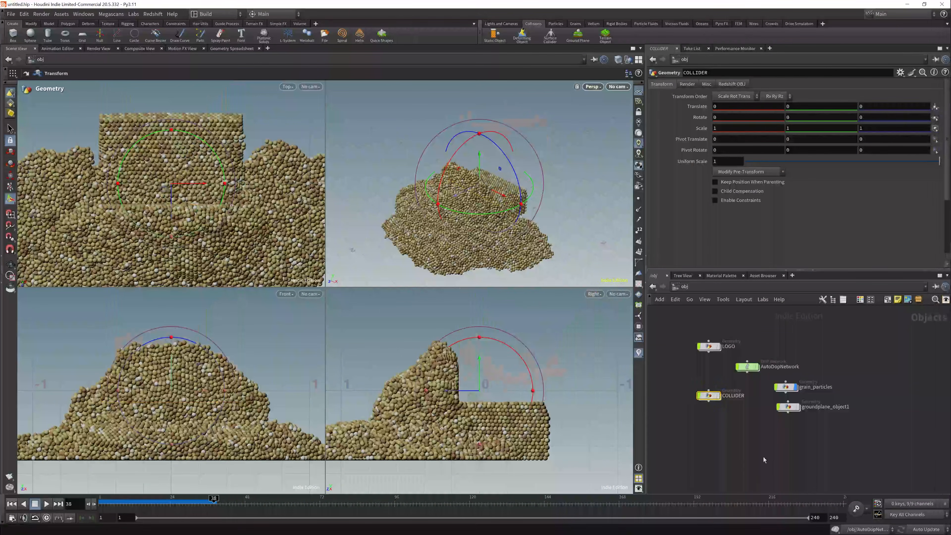
- Split the viewport pane side by side and open a Redshift RenderView in the new pane
left_click(640, 49)
left_click(700, 170)
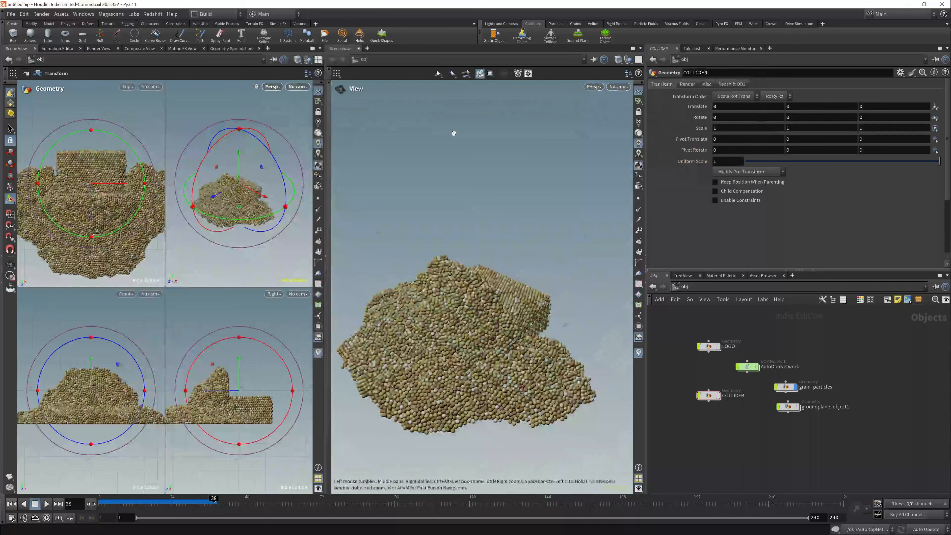
mouse_move(397, 66)
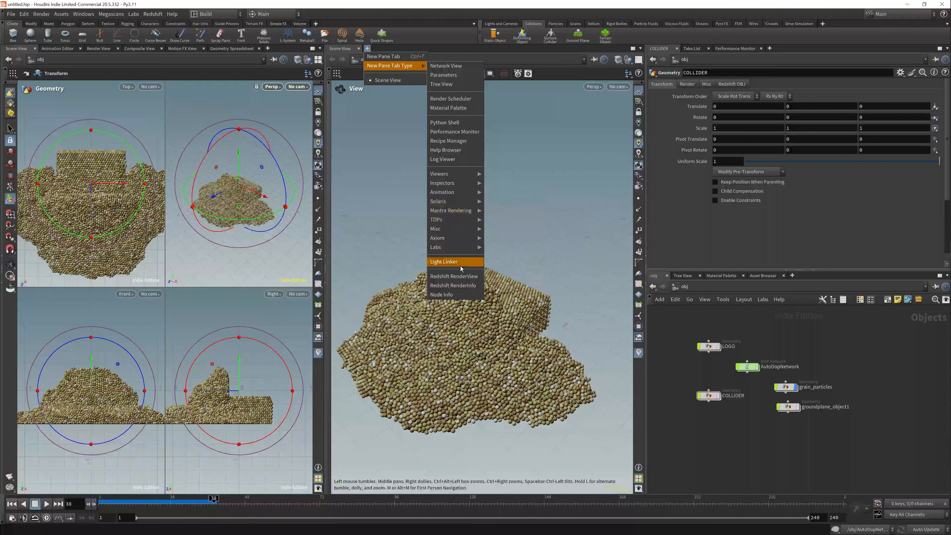
left_click(453, 276)
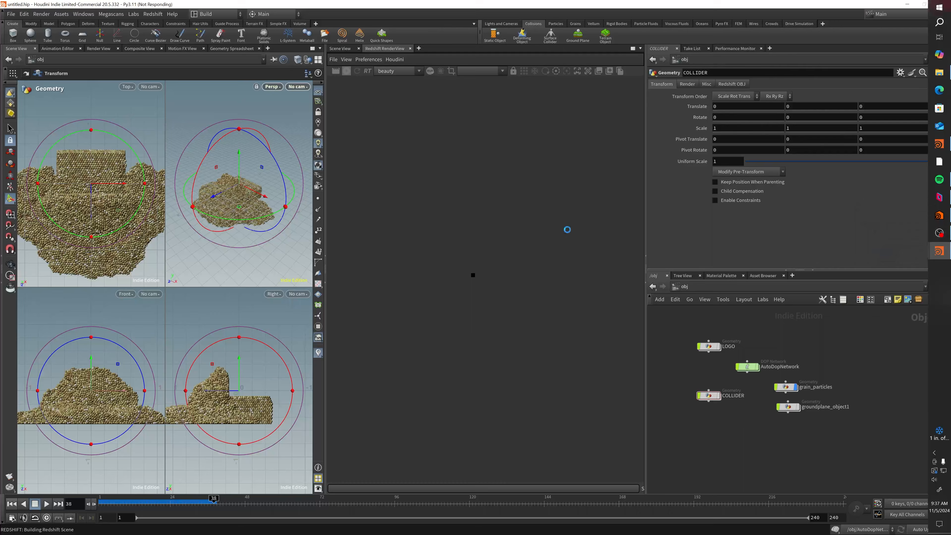
- Look through cam1 in the perspective view with the camera locked to it, and reframe the grain pile
left_click(300, 87)
left_click(318, 125)
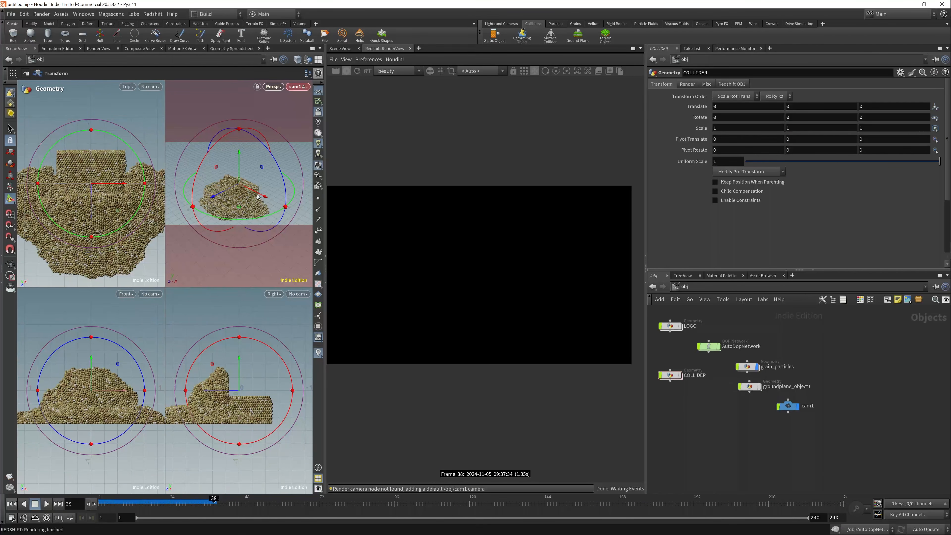
left_click_drag(258, 197, 248, 188, "alt")
scroll(241, 185, "up", 3)
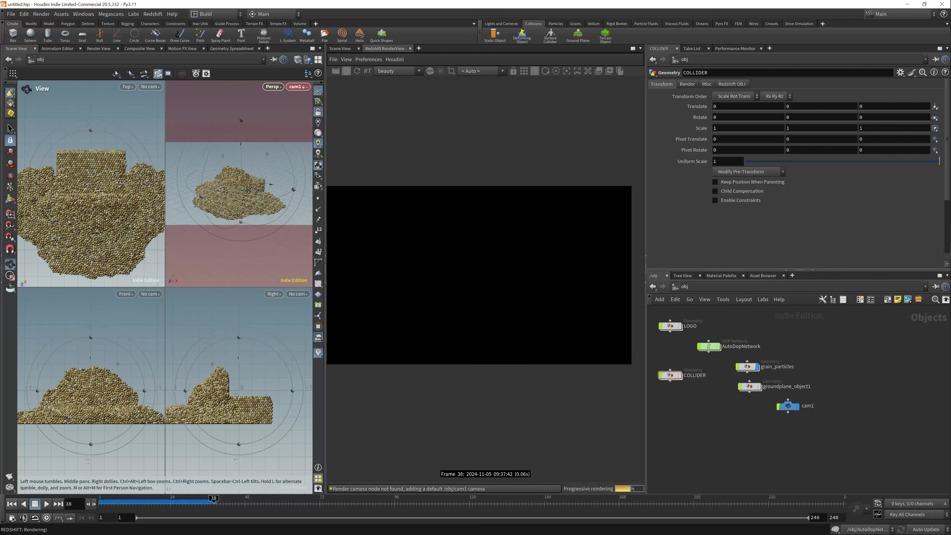
- Add a Redshift light beside the grain pile at X about -2, Y about 0.95, rotated about -99° in Y
middle_click_drag(730, 427, 756, 427)
key("Tab")
type("rsl")
key("Return")
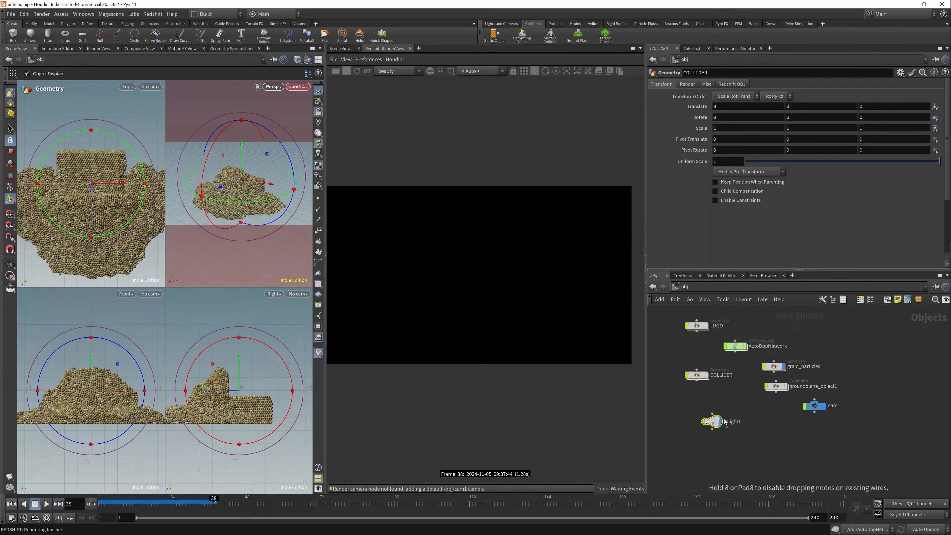
left_click(724, 422)
left_click_drag(254, 181, 128, 143)
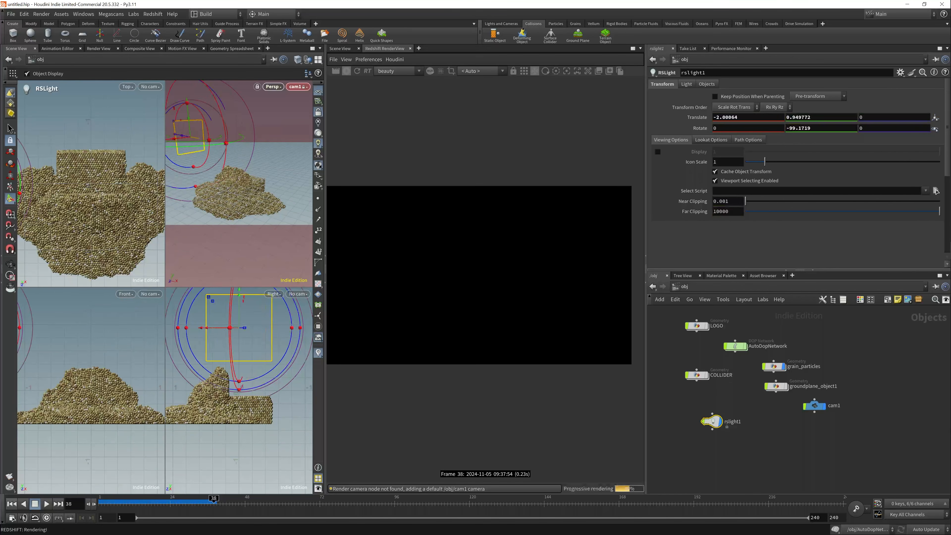
- Enable Render Object as Particles on grain_particles and restart the Redshift render
left_click(773, 366)
left_click(739, 86)
left_click(838, 96)
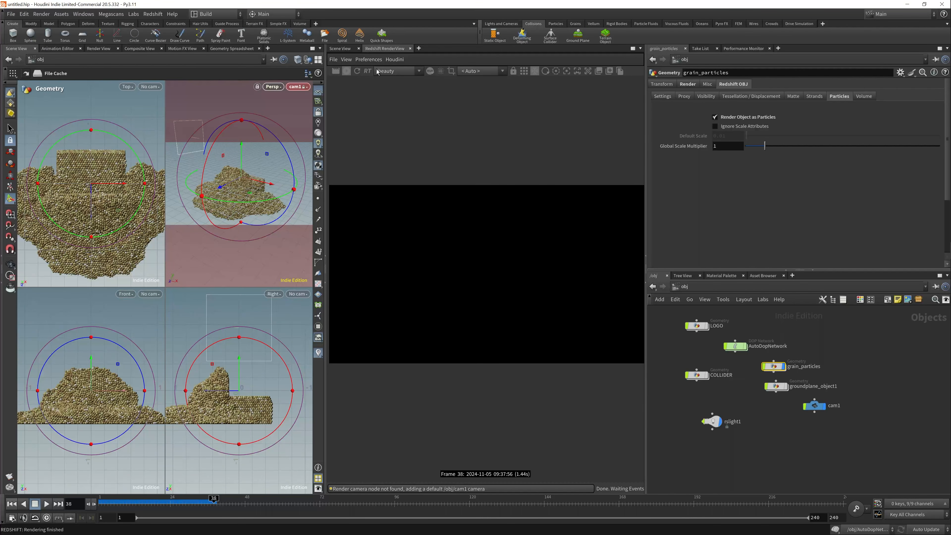
left_click(358, 71)
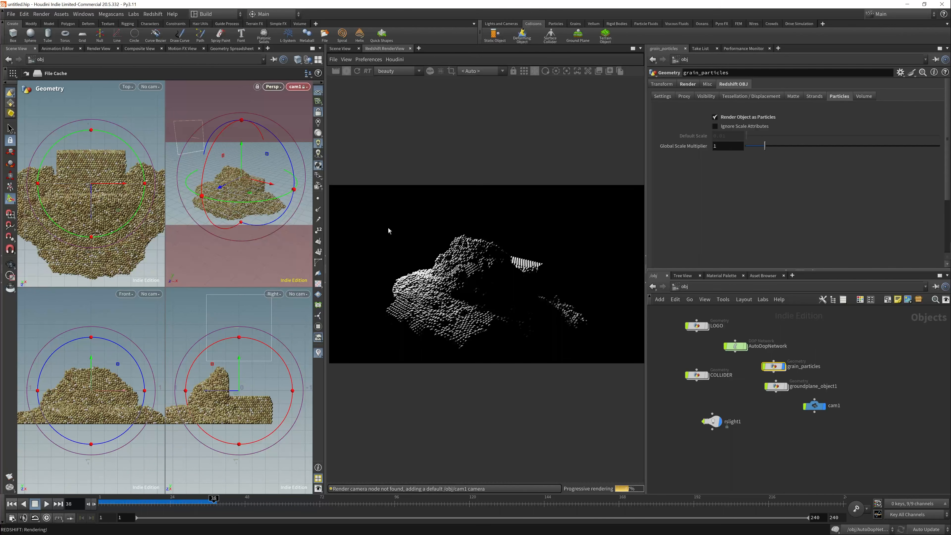
- Move the Redshift light up and inward to about X -1.37, Y 1.28, tilting it to about -39.5° in X
left_click(198, 151)
left_click_drag(190, 130, 182, 108)
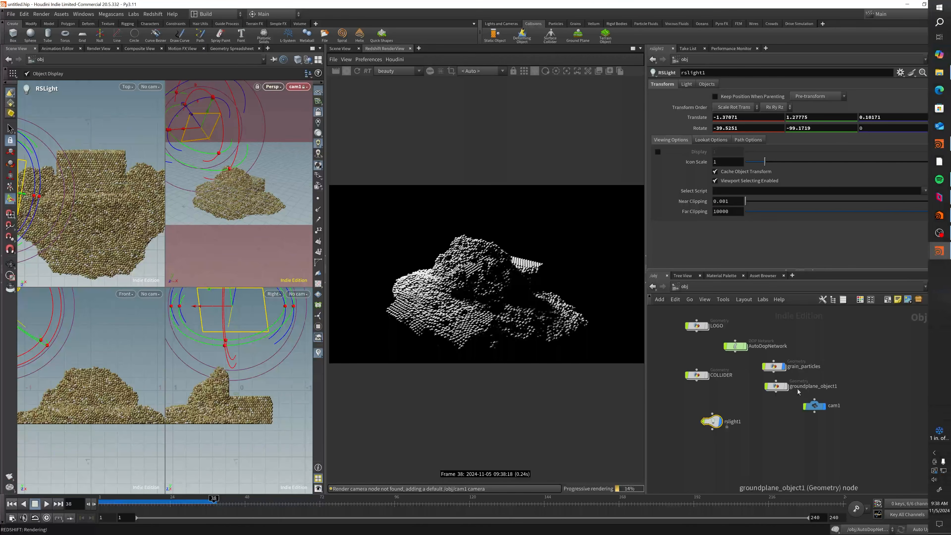
- Check the cache_grain node in grain_particles and apply Upres Sand to the grain object
double_click(774, 366)
left_click(846, 405)
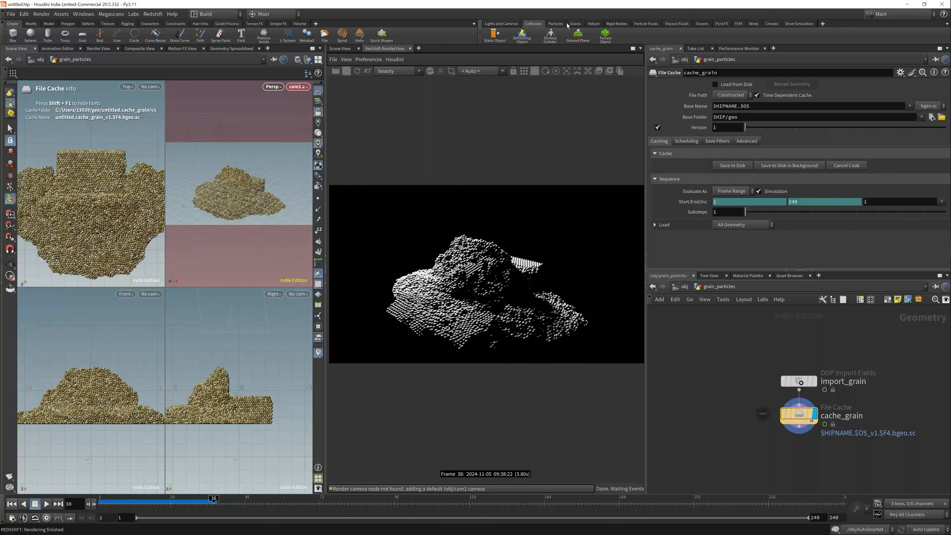
left_click(575, 24)
left_click(576, 35)
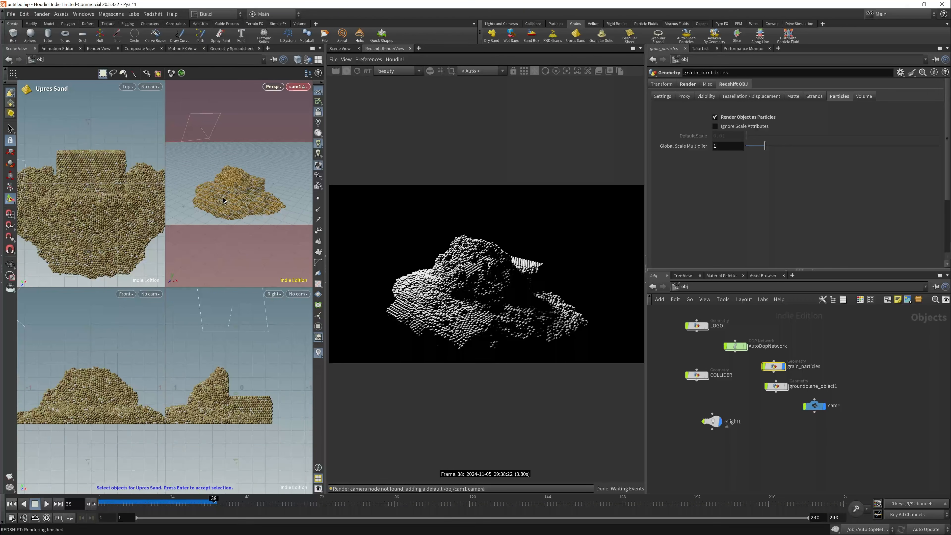
key("Return")
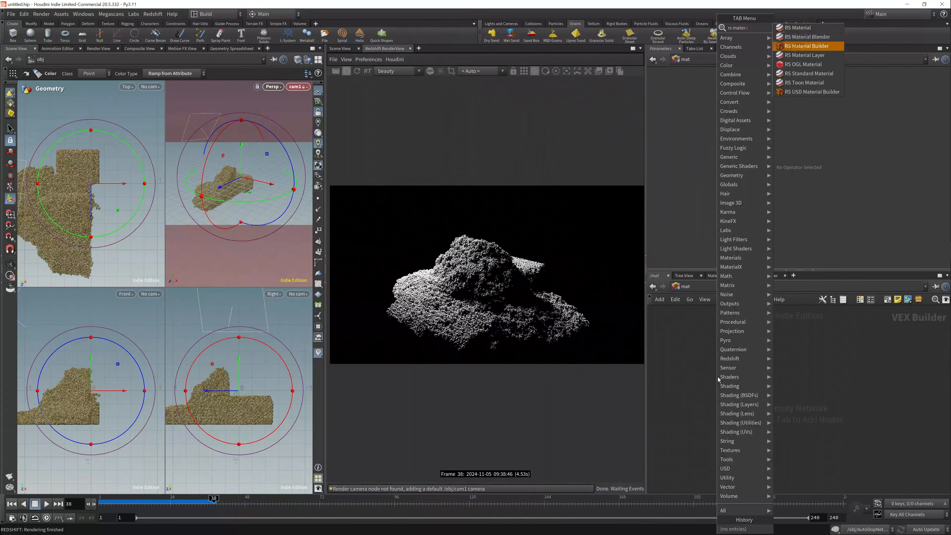
- Place an RS Material Builder in the mat network and name it SAND
left_click(713, 376)
double_click(719, 369)
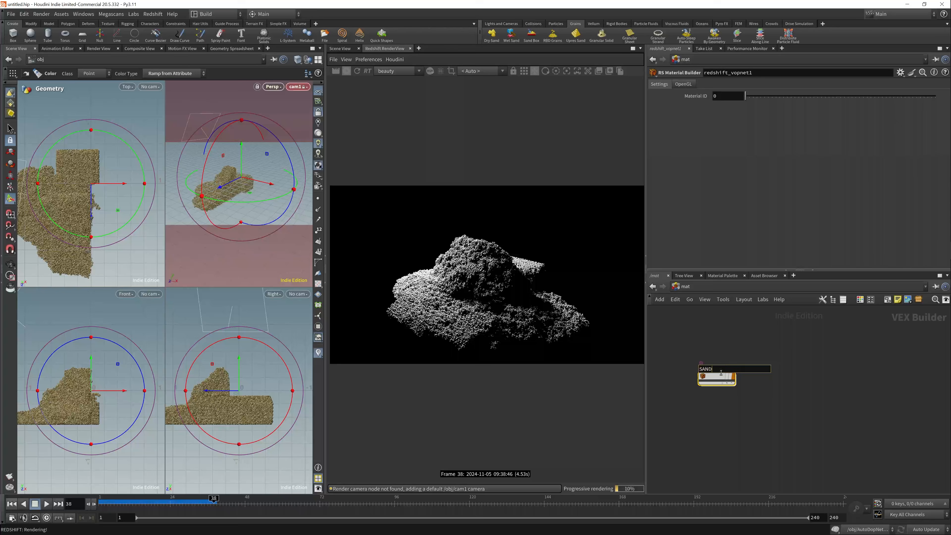
- Inside SAND, add an RS Color User Data node reading the Cd attribute and wire it into StandardMaterial1's base properties
double_click(711, 378)
key("Tab")
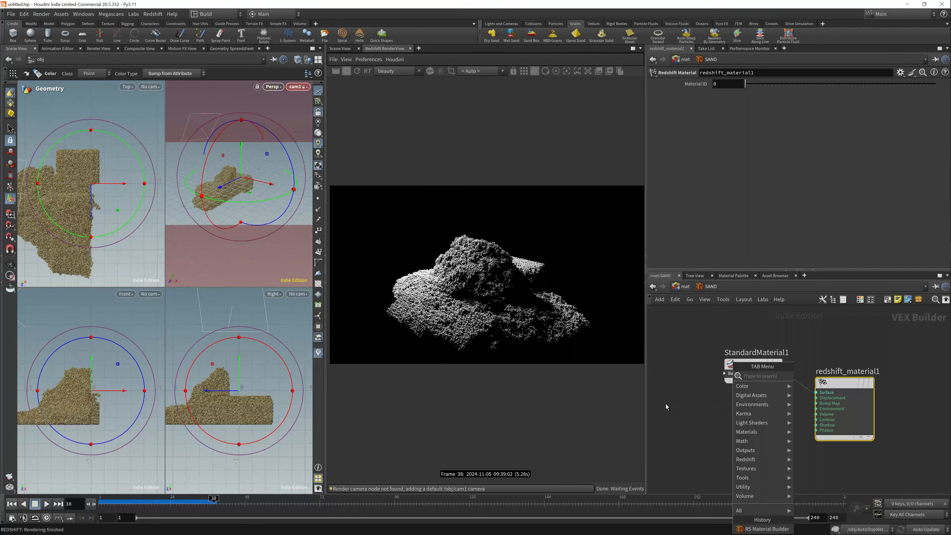
type("color")
left_click(826, 330)
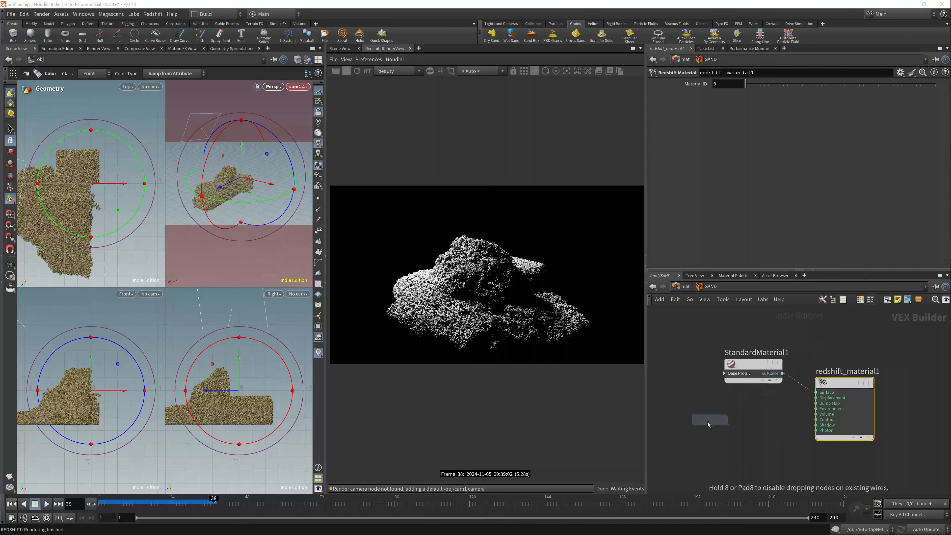
left_click_drag(708, 436, 725, 373)
left_click(780, 91)
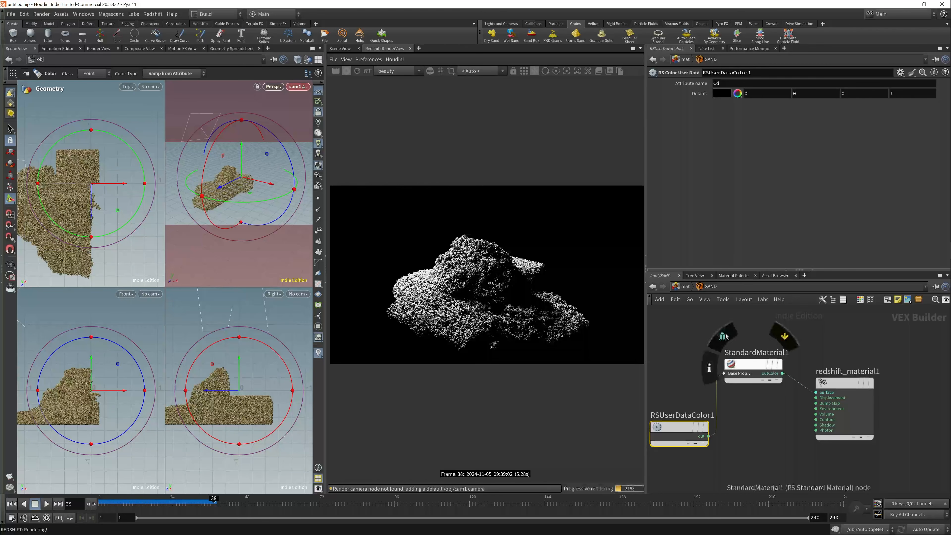
- Assign the /mat/SAND material to the grain_particles object
left_click(685, 287)
key("u")
left_click(771, 367)
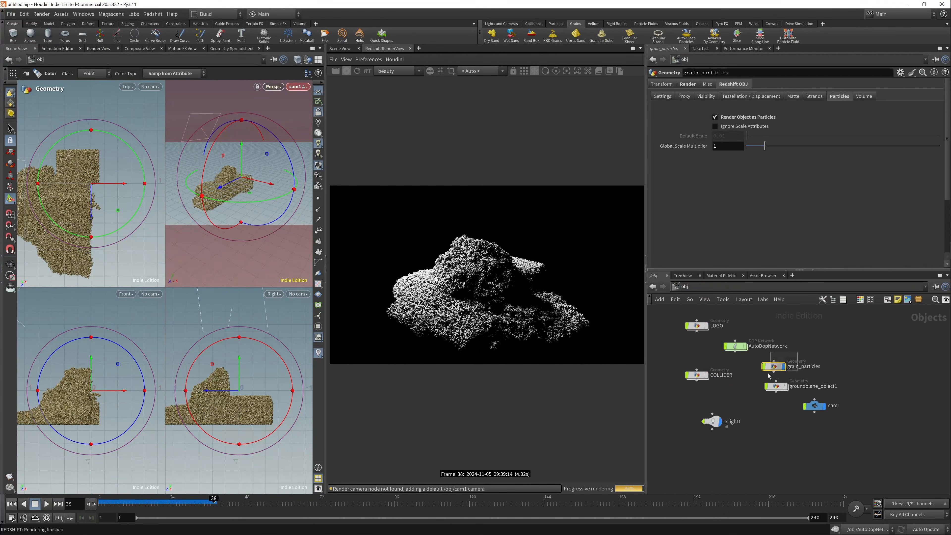
left_click(687, 84)
left_click(936, 97)
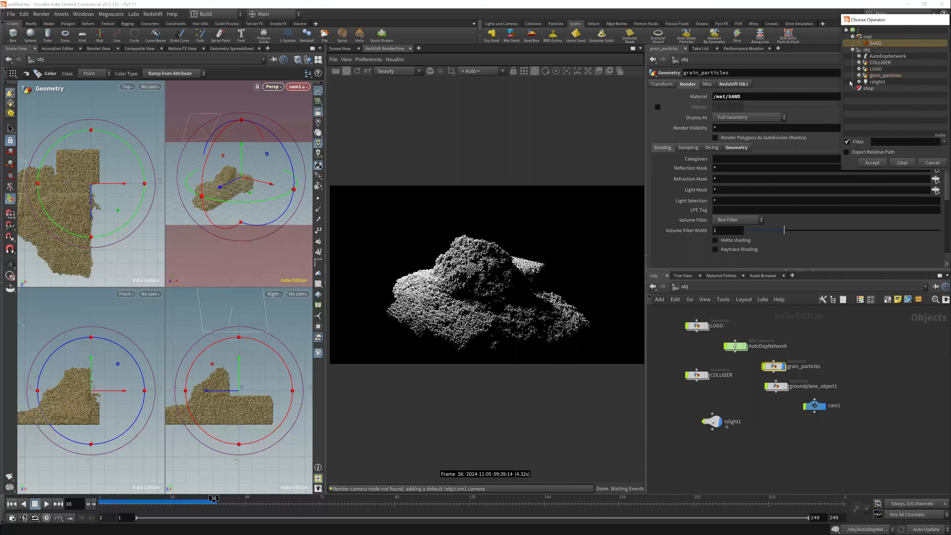
scroll(461, 296, "up", 4)
scroll(496, 290, "down", 4)
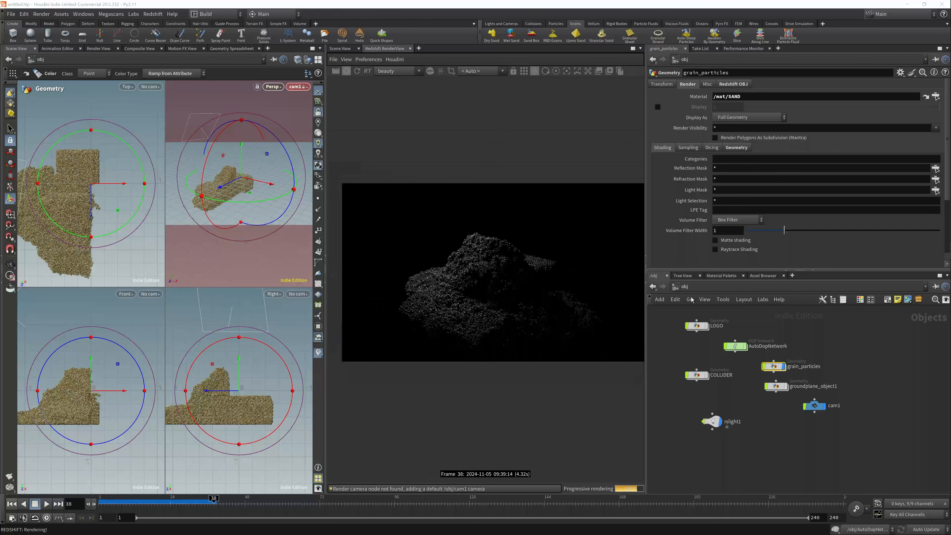
- Reopen the SAND material and wire RSUserDataColor1 into StandardMaterial1's base_color input
left_click(686, 286)
left_click(698, 327)
left_click(685, 287)
left_click(699, 317)
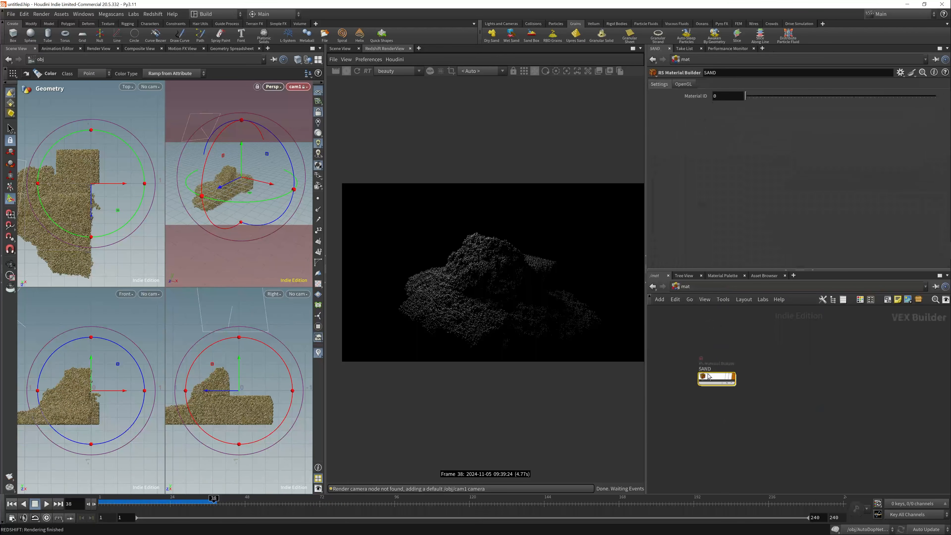
double_click(707, 376)
left_click_drag(734, 381, 734, 382)
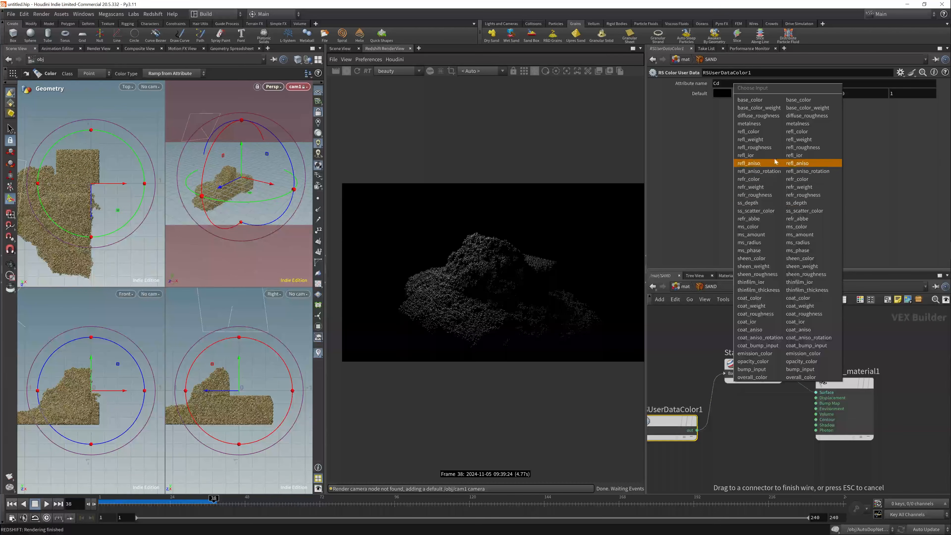
left_click(775, 99)
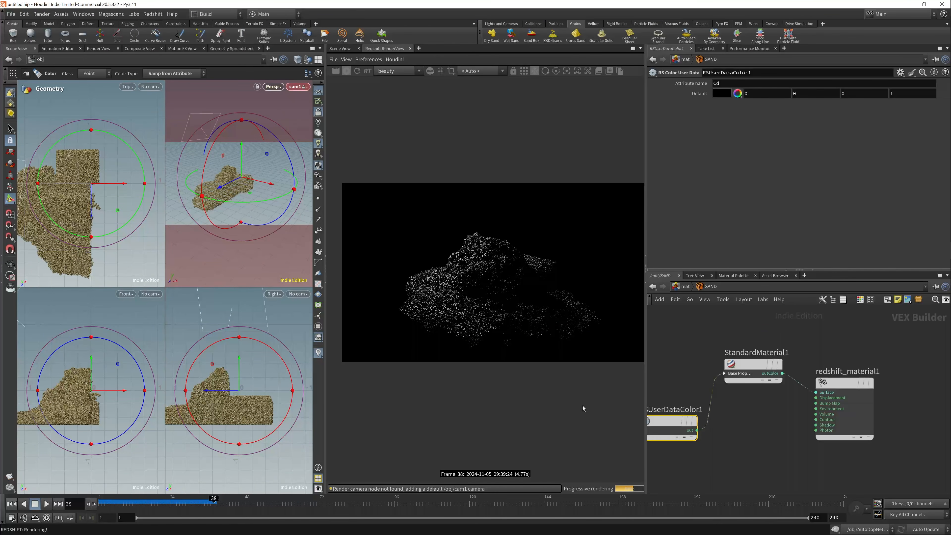
- Expand StandardMaterial1's base property inputs and move RSUserDataColor1 up beside them
left_click(725, 373)
middle_click_drag(710, 367, 721, 366)
scroll(721, 366, "down", 3)
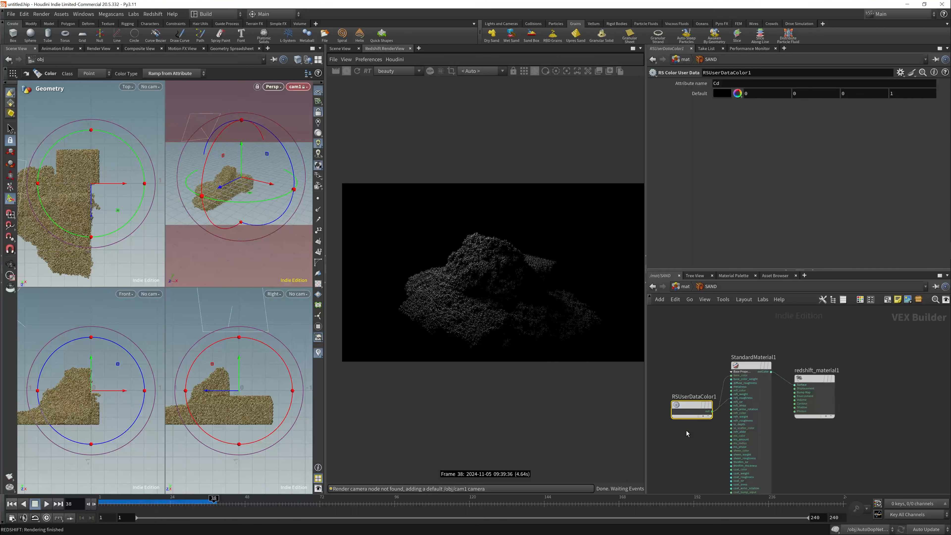
left_click_drag(688, 402, 680, 371)
scroll(461, 285, "up", 3)
scroll(549, 301, "down", 3)
key("u")
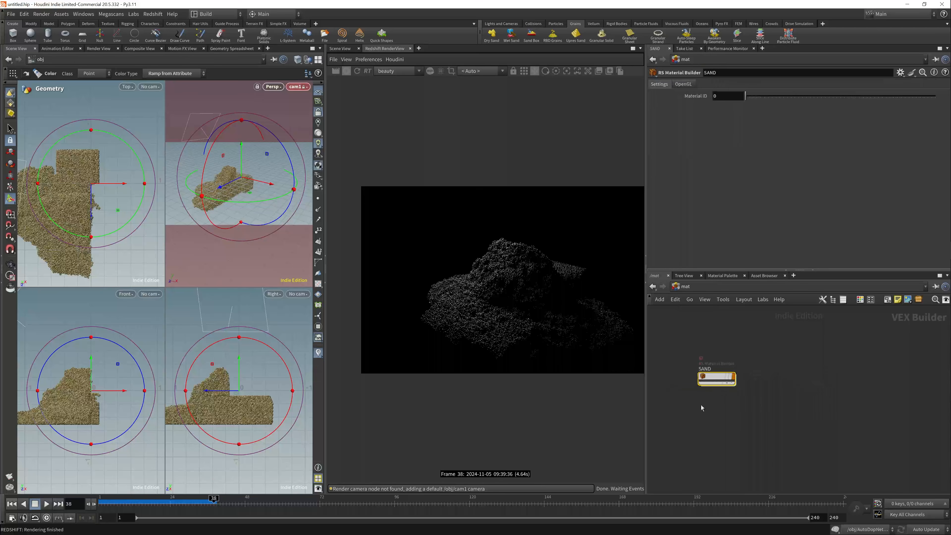
- Add a Grid object at the scene's object level and name it BG
left_click(685, 287)
left_click(709, 334)
key("Tab")
type("grid")
key("Return")
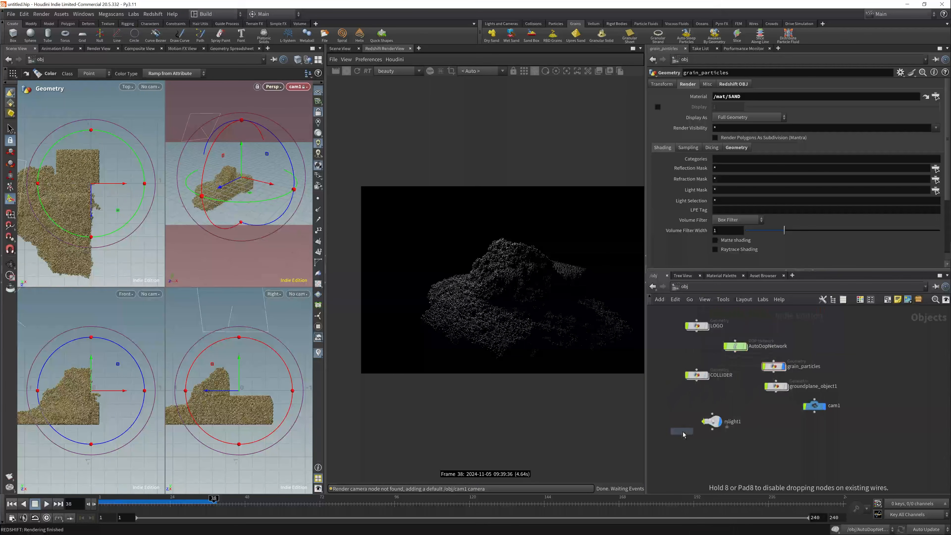
left_click(682, 431)
double_click(700, 431)
type("BG")
key("Return")
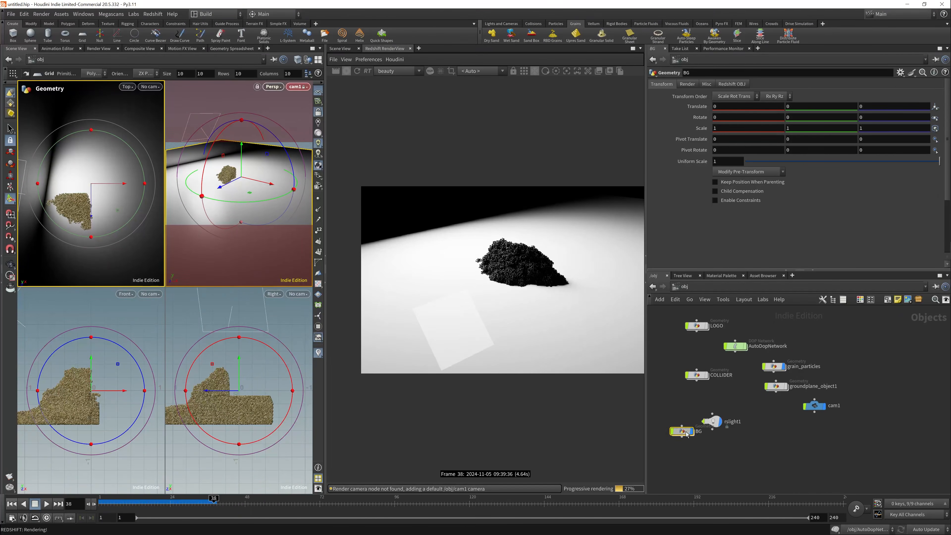
- Lower the BG grid beneath the grains to about Y -0.505
left_click_drag(240, 376, 240, 407)
key("r")
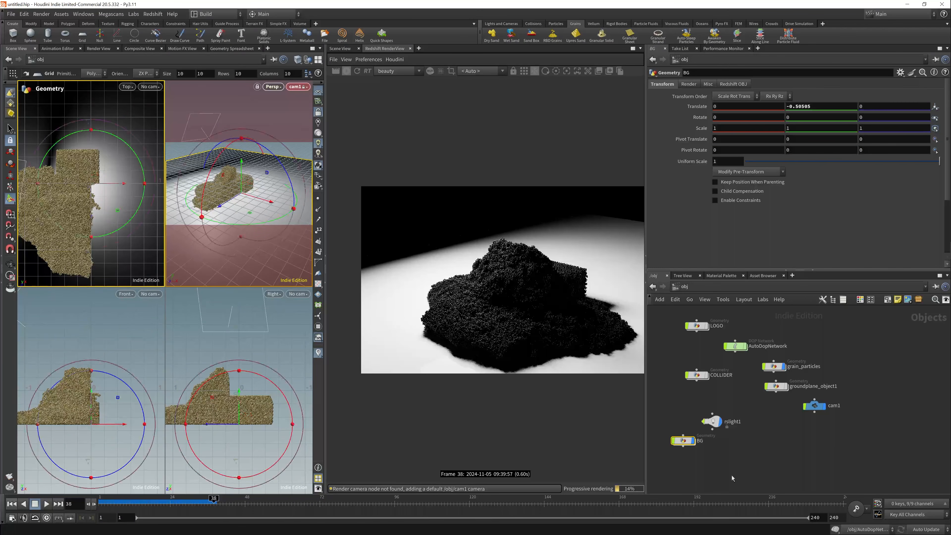
left_click_drag(720, 457, 778, 468)
left_click(711, 421)
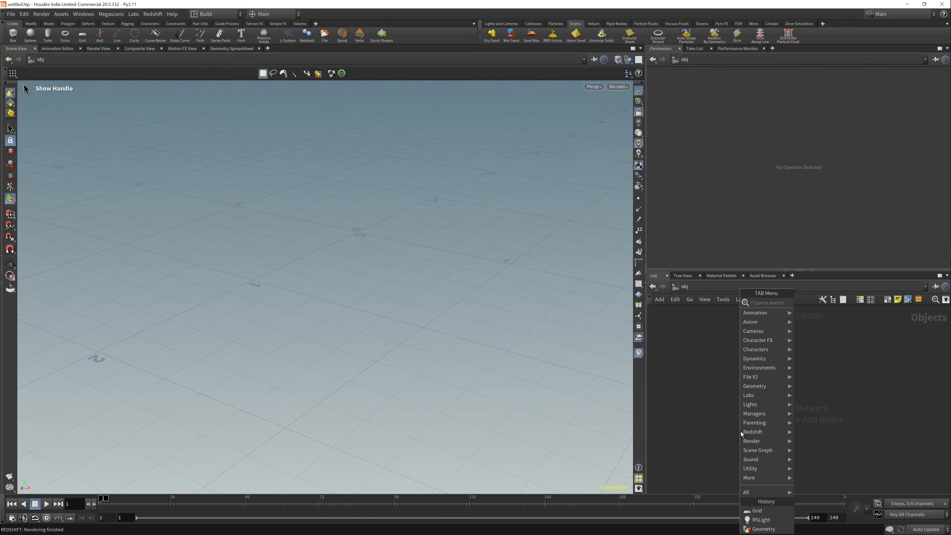
- Add a Geometry object to the empty scene and name it LOGO
type("geo")
key("Return")
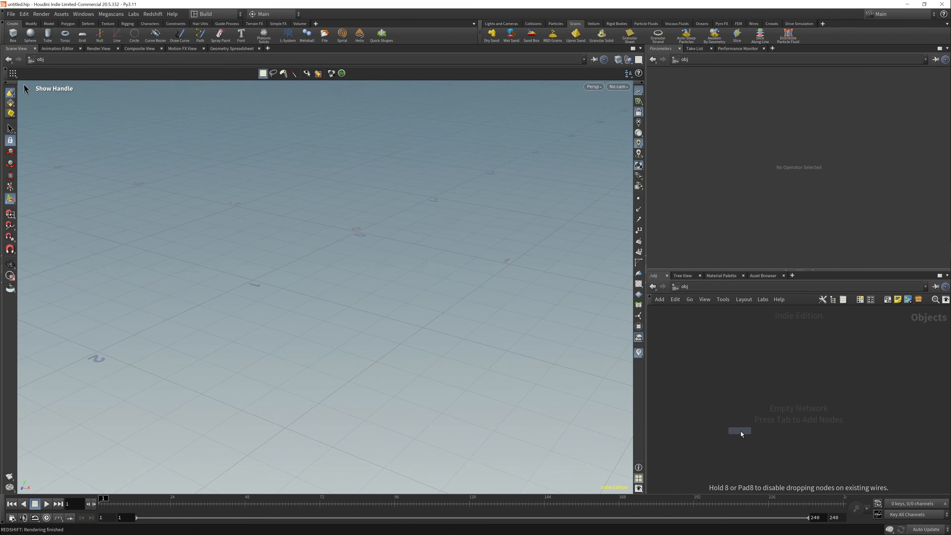
left_click(741, 398)
left_click(765, 401)
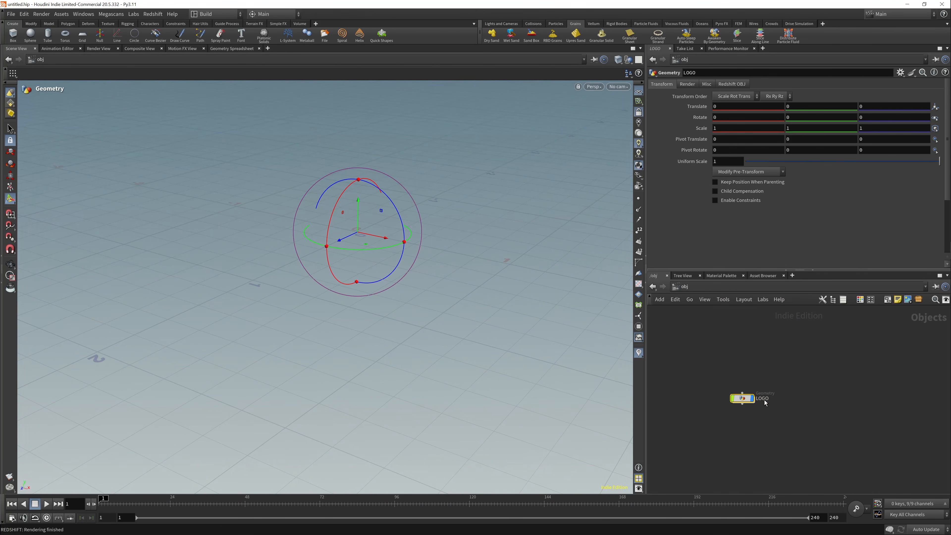
- Add a Box inside LOGO and return to the object level
double_click(742, 402)
key("Tab")
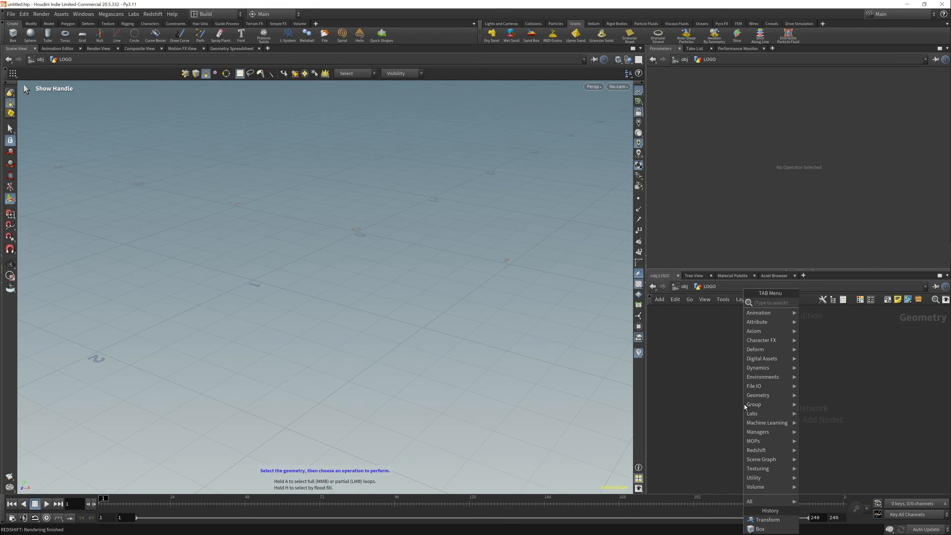
type("file")
key("Return")
left_click(744, 404)
key("u")
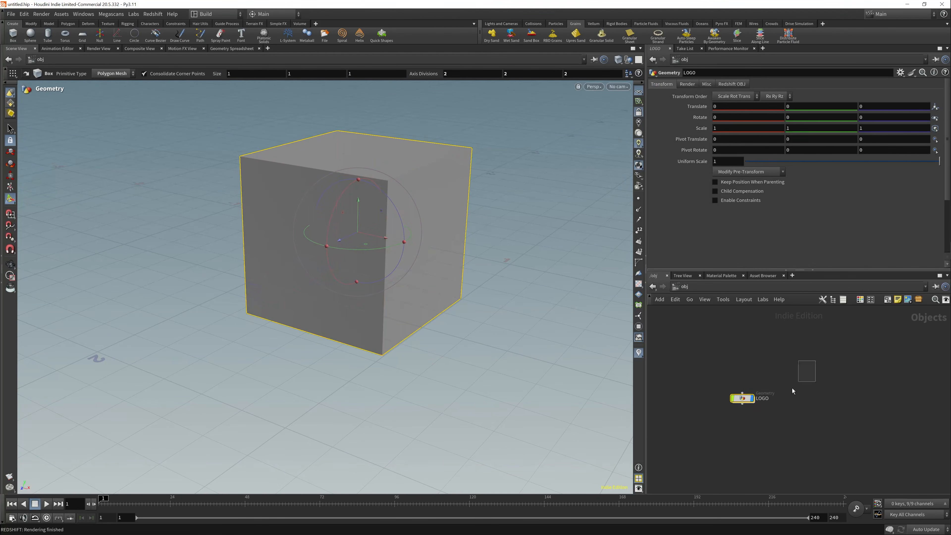
- Turn the LOGO object into a fluid with the FLIP Fluid from Object tool
left_click(645, 24)
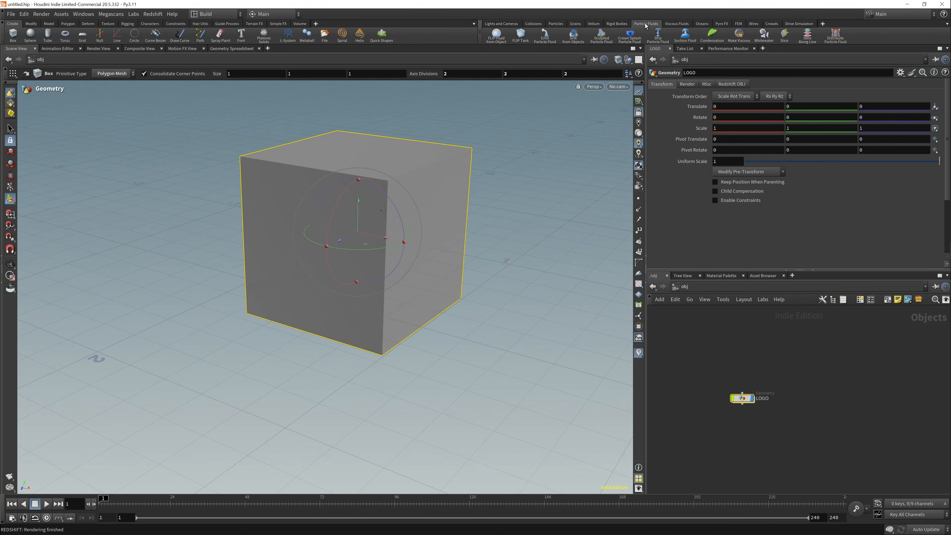
left_click(496, 36)
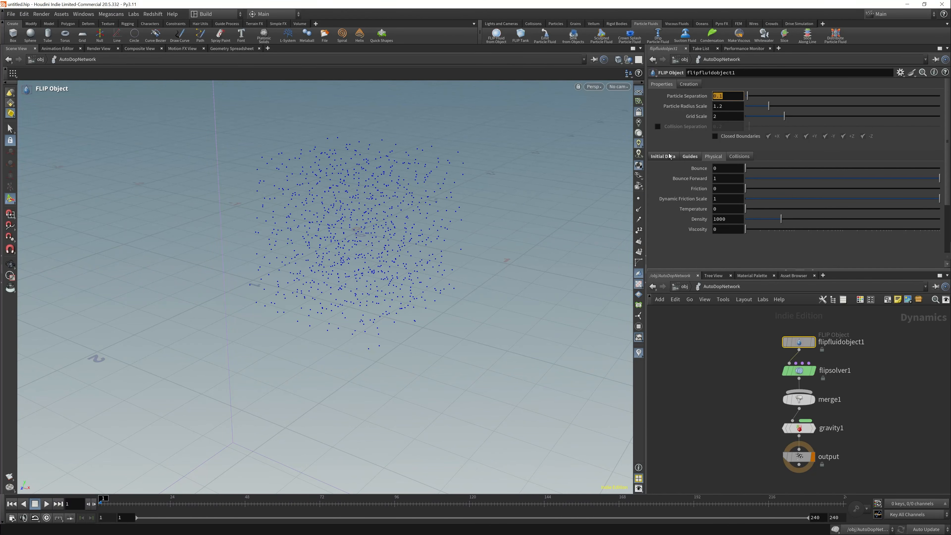
left_click(686, 288)
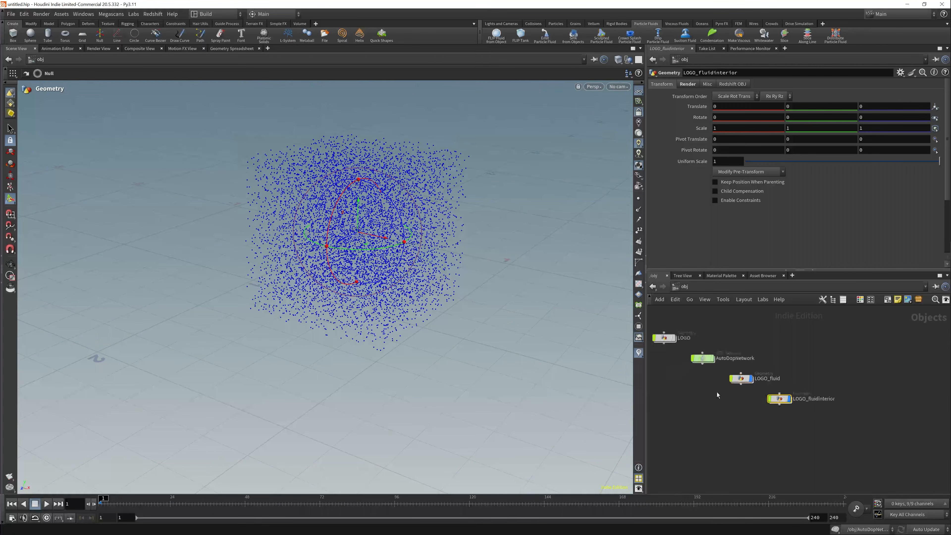
- Set flipfluidobject1's particle separation to .03 in AutoDopNetwork
double_click(665, 357)
type(".03")
key("Return")
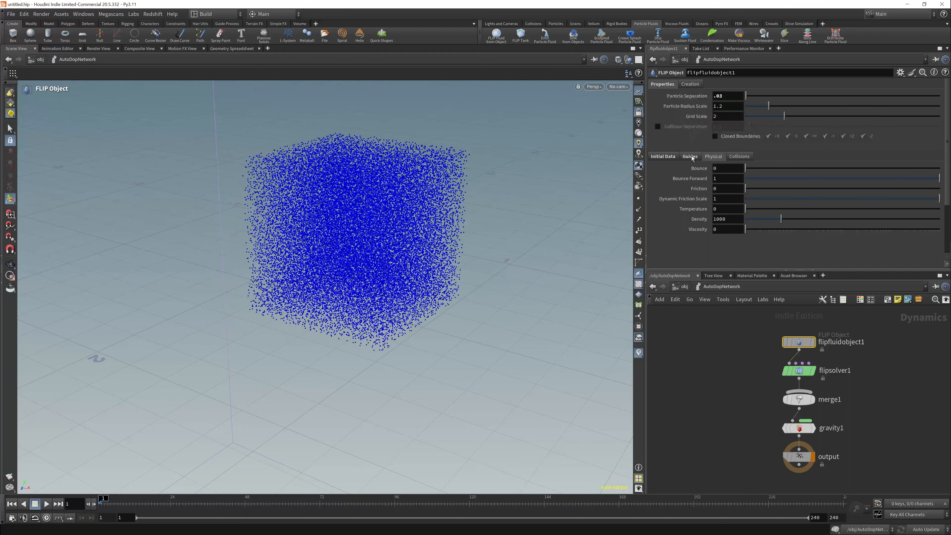
- Turn off Reseed Particles in flipsolver1's particle motion reseeding settings
left_click(689, 158)
left_click(798, 370)
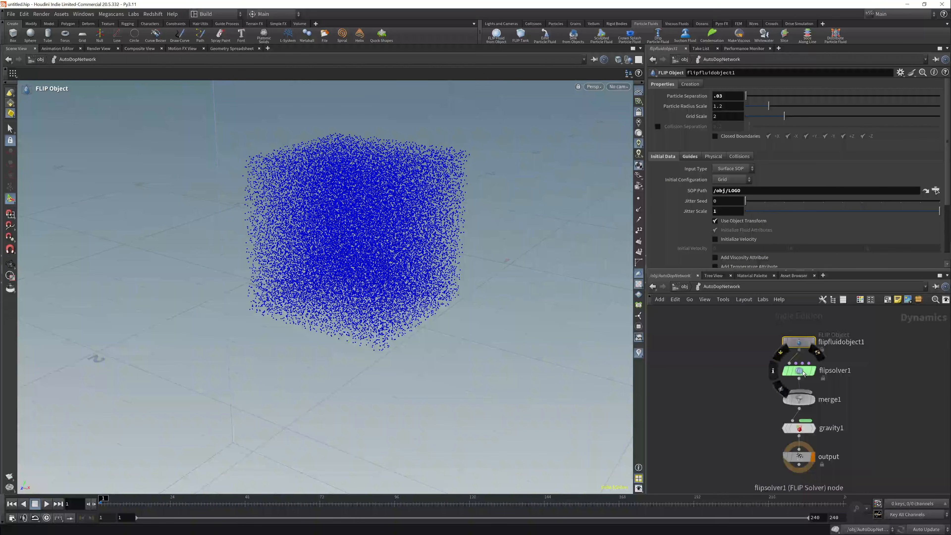
left_click(695, 146)
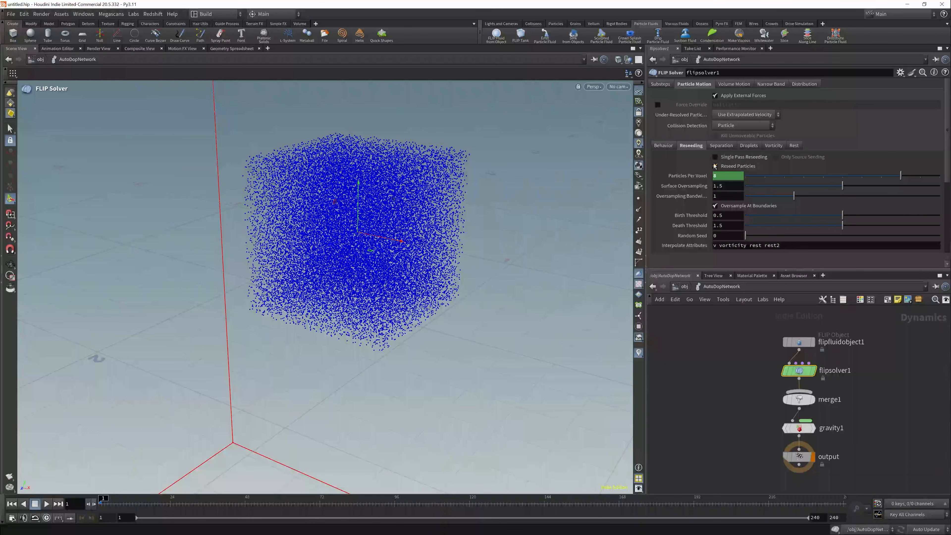
left_click(715, 166)
left_click(683, 287)
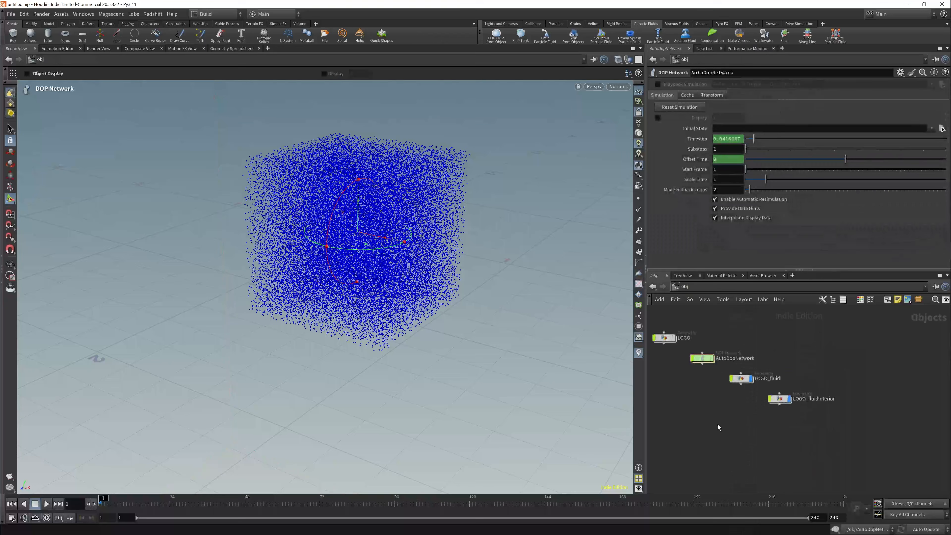
key("Tab")
type("gro")
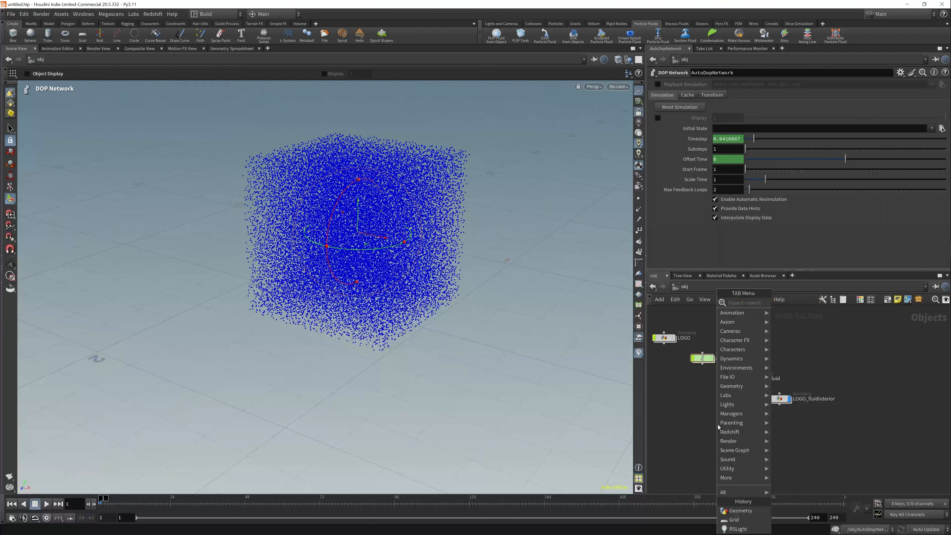
key("Escape")
- Add a Ground Plane collider to the simulation and lower it beneath the fluid to about Y -0.539
left_click(533, 23)
left_click(578, 35)
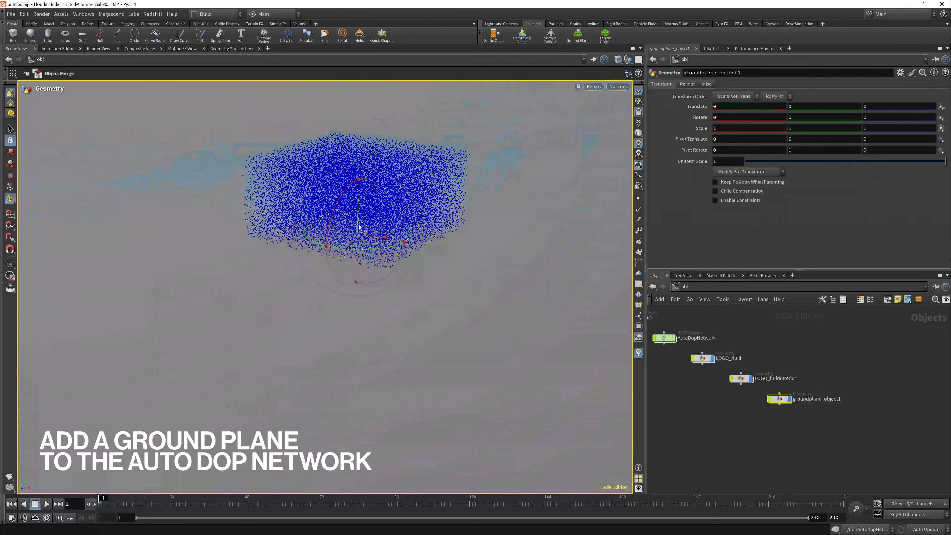
left_click_drag(368, 309, 368, 300)
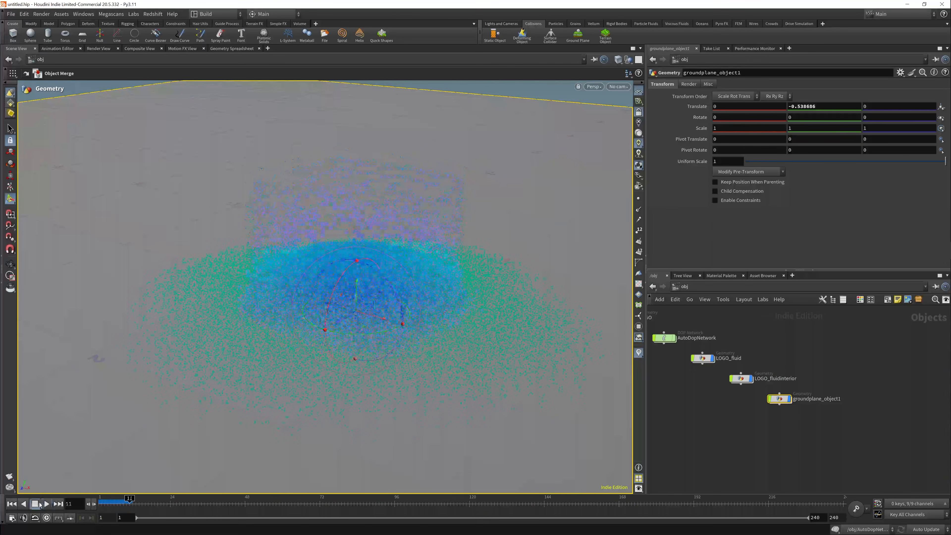
left_click(12, 504)
- Enable viscosity in flipsolver1's volume motion settings
double_click(664, 339)
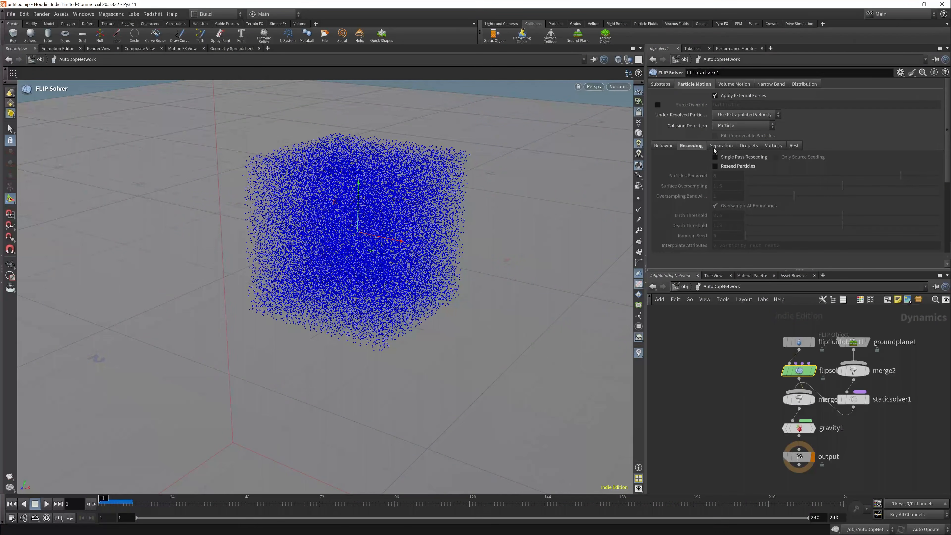
left_click(667, 146)
left_click(733, 85)
left_click(725, 159)
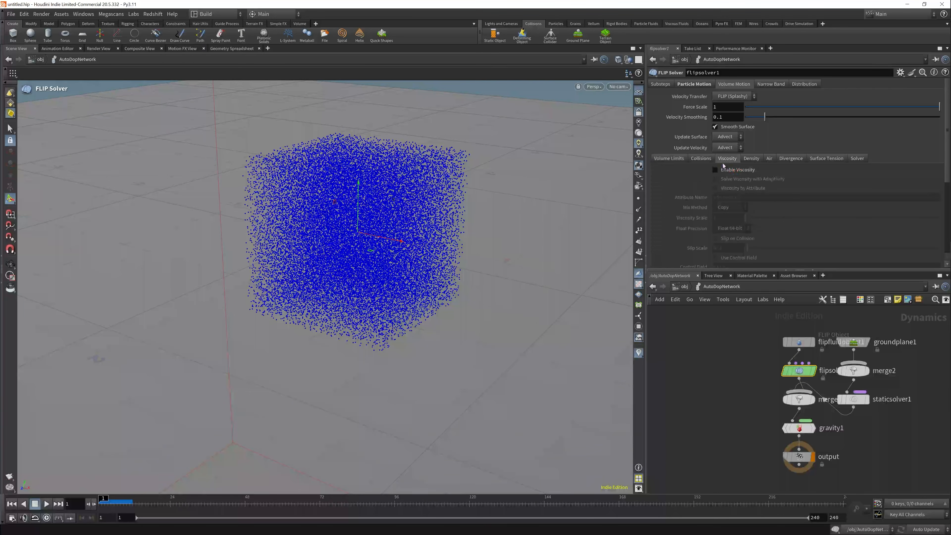
- Set flipfluidobject1's physical viscosity to 150
left_click(804, 343)
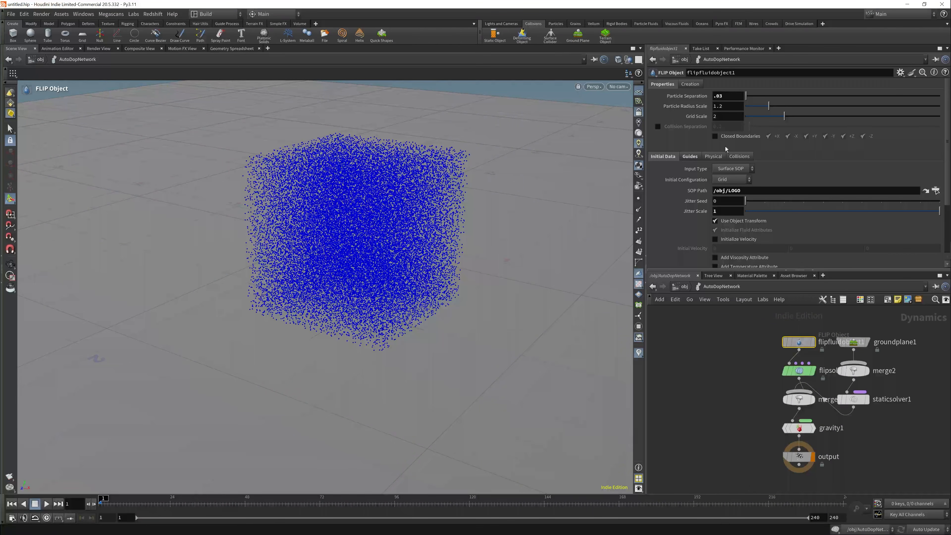
left_click(706, 160)
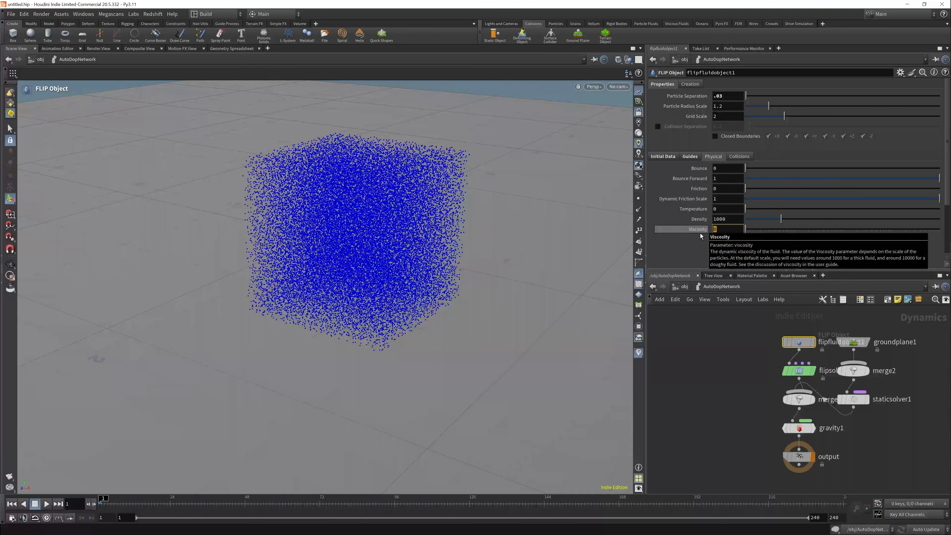
type("150")
key("Return")
- Play the viscous fluid simulation from the object level and return to the first frame
left_click(684, 286)
left_click(45, 503)
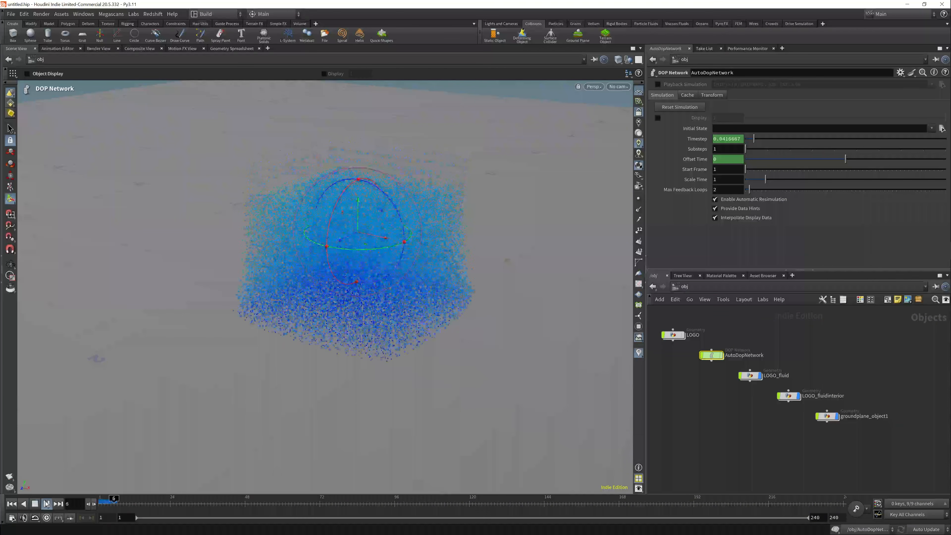
left_click(36, 503)
left_click(12, 504)
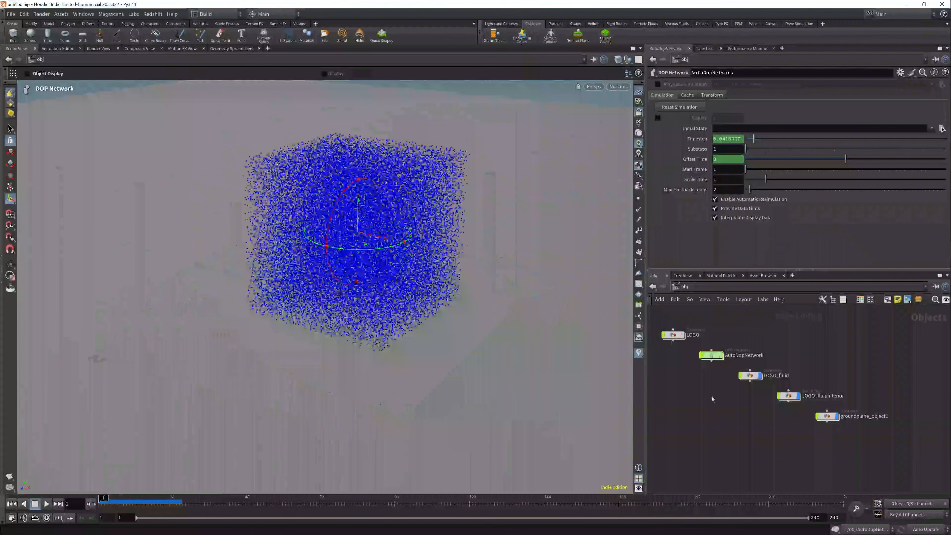
- Set flipsolver1's time scale to .5 and its min and max substeps to 3, then play the simulation
double_click(711, 356)
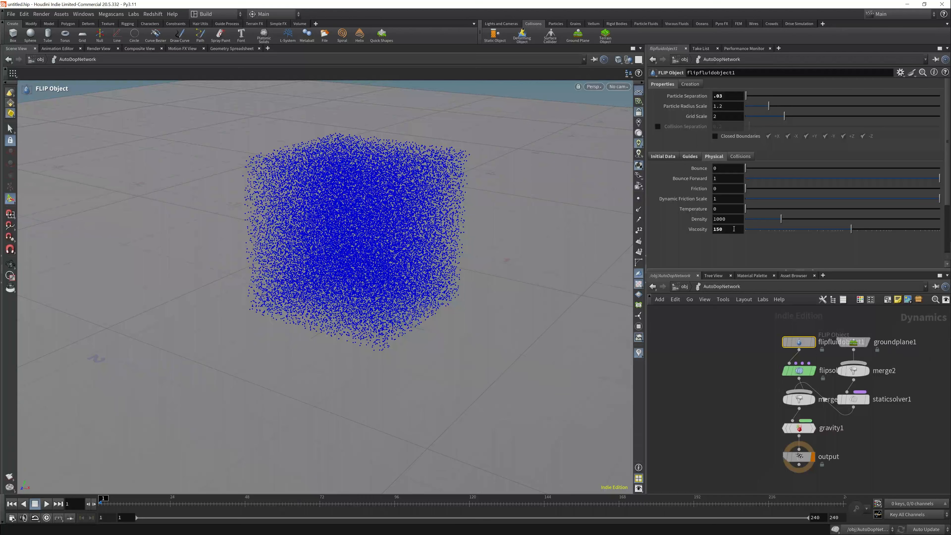
left_click(799, 371)
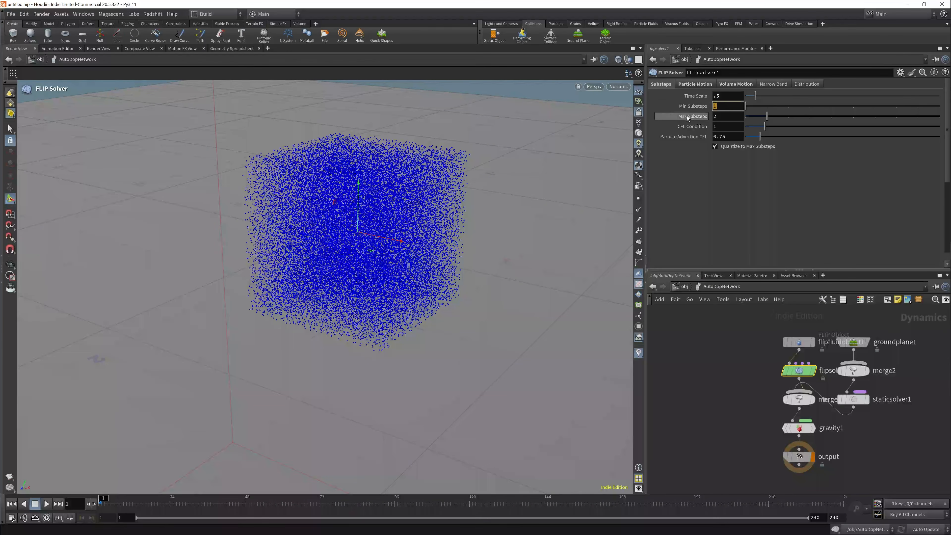
left_click(46, 504)
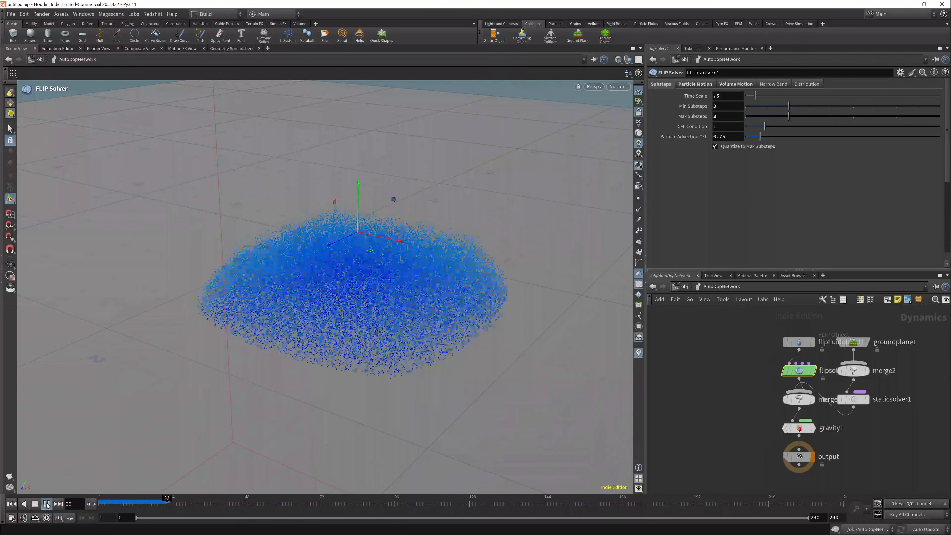
- Return to the first frame and add a Geometry object named COLLIDER at the object level
left_click(13, 504)
left_click(683, 287)
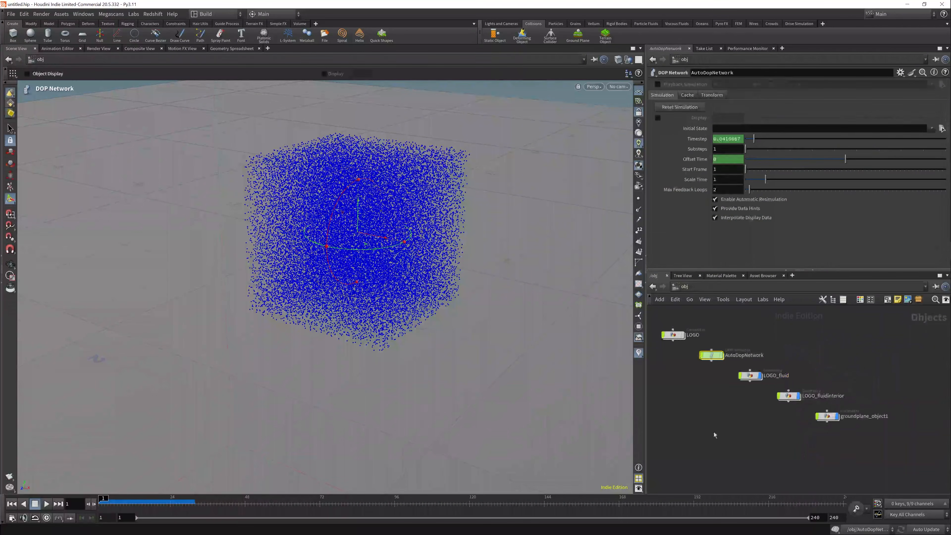
key("Tab")
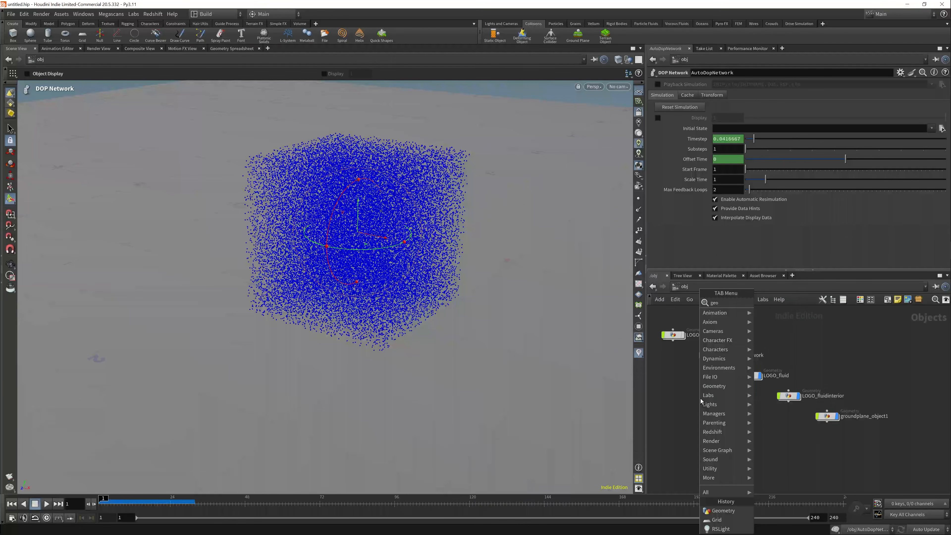
type("geo")
key("Return")
left_click(690, 391)
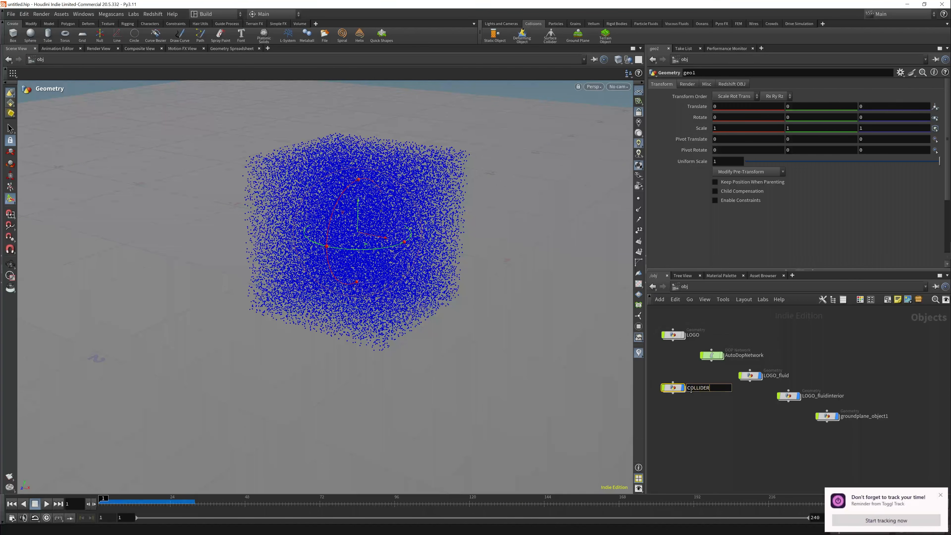
- Create a box inside the COLLIDER object
double_click(684, 390)
key("Tab")
type("box")
key("Return")
left_click(721, 425)
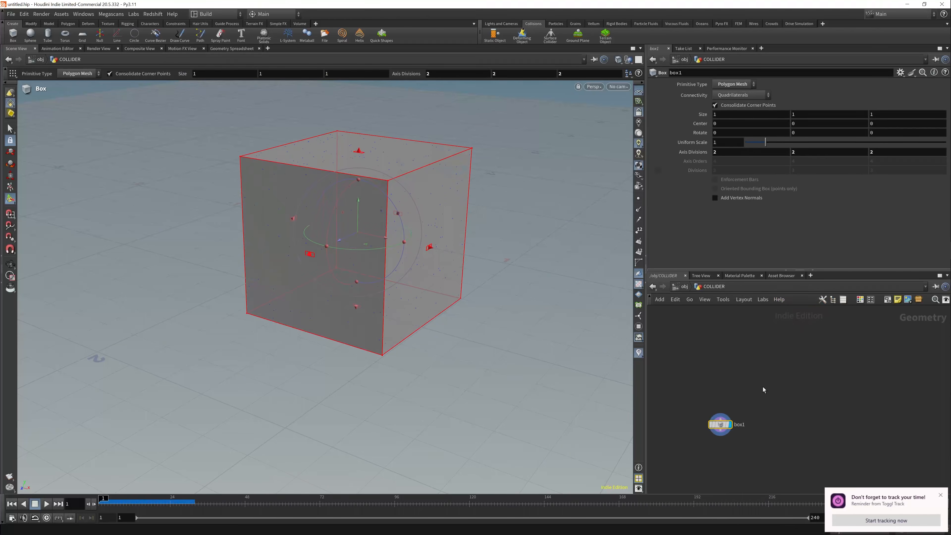
- Thin the box to about 0.26 deep, rotate it about 77 degrees in Y behind the fluid, and keyframe its X and Z center at frame 1
left_click_drag(310, 254, 499, 212)
left_click_drag(399, 214, 510, 183)
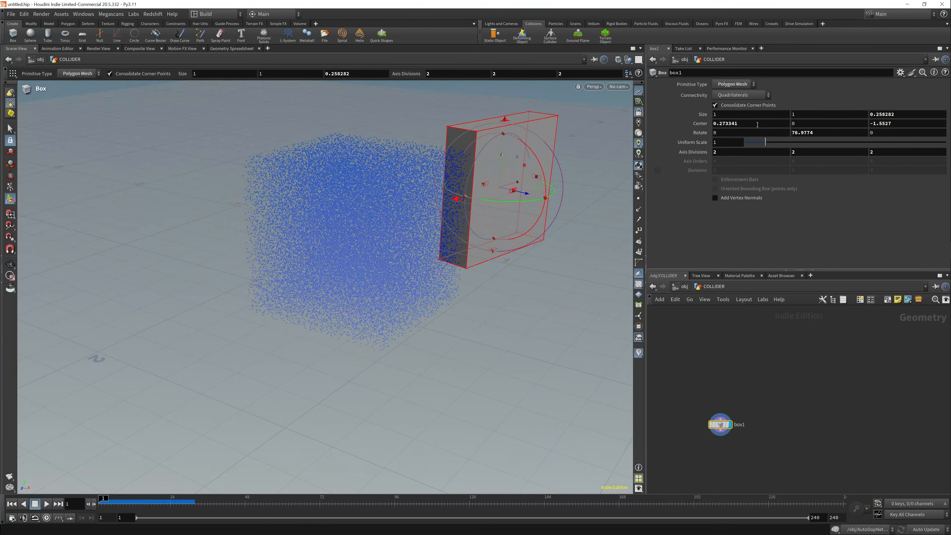
left_click(906, 123, "alt")
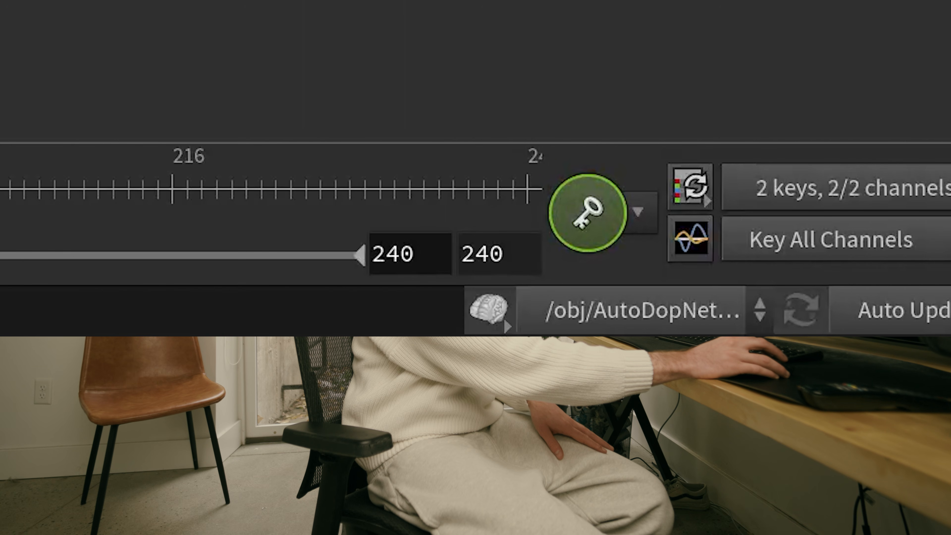
- Disable the simulation, keyframe the box at frame 46 on the fluid's opposite side at about X -0.51, Z 1.82, and return to frame 1
left_click(490, 309)
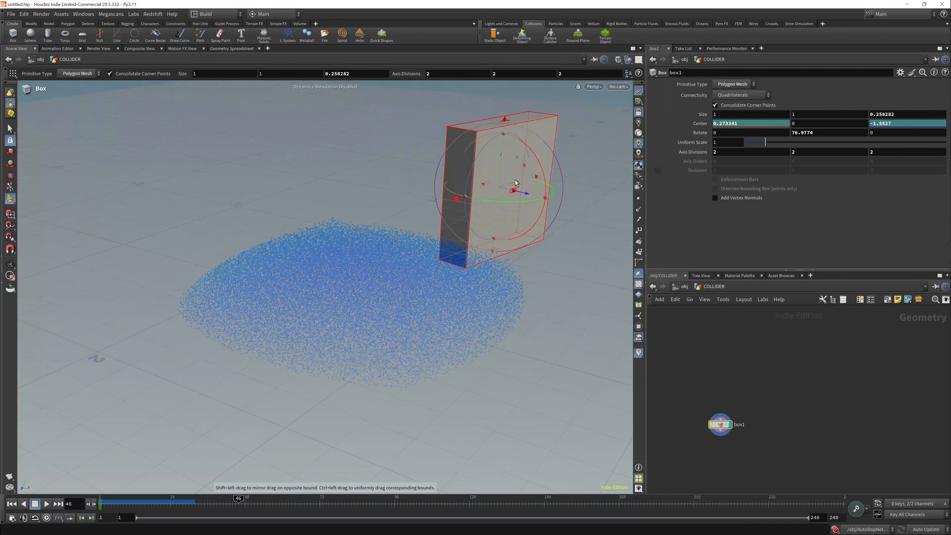
left_click_drag(516, 182, 71, 318)
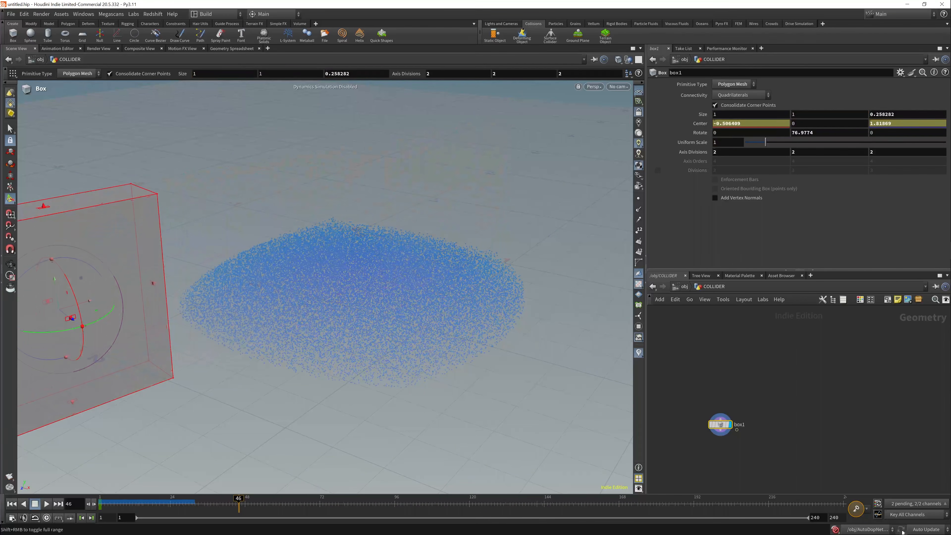
left_click(10, 507)
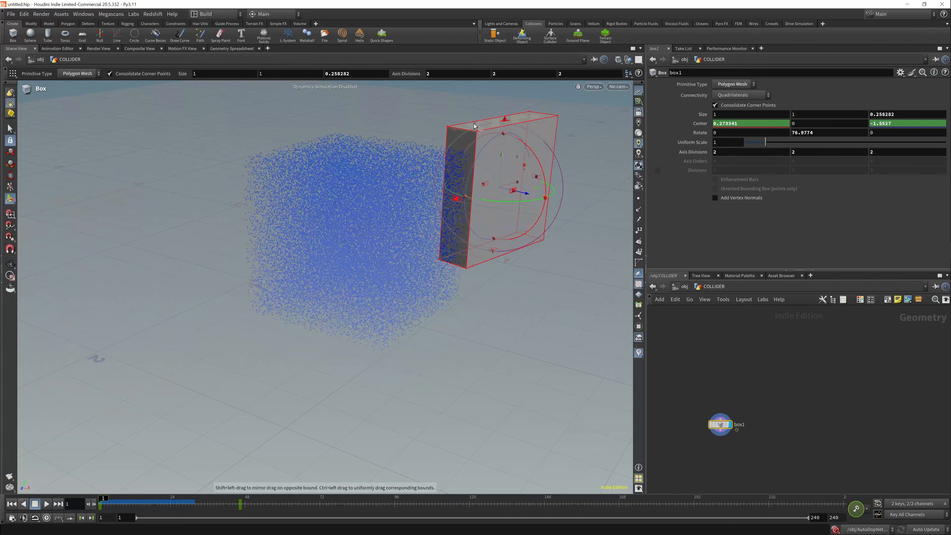
- Extend the box upward and downward to a height of about 1.9
left_click_drag(497, 122, 497, 82)
left_click_drag(516, 249, 478, 339, "alt")
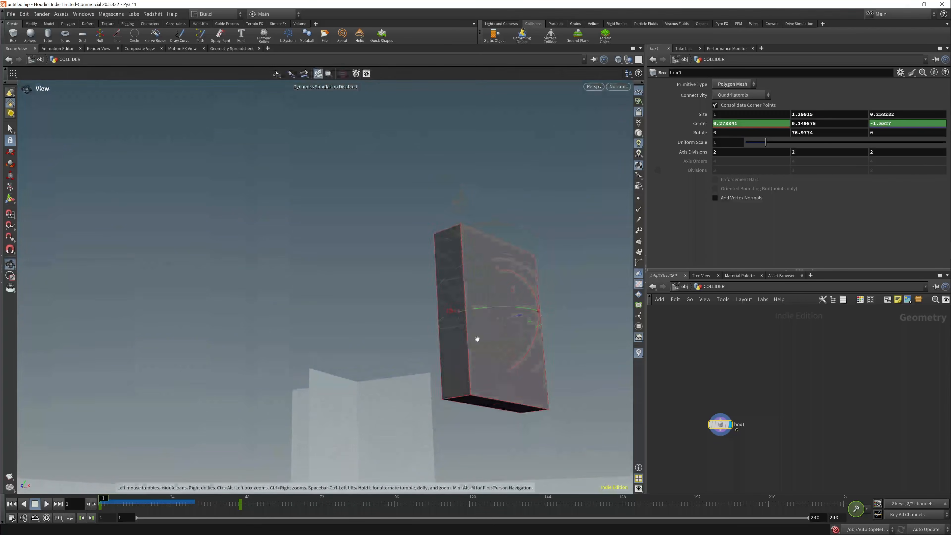
left_click_drag(488, 408, 487, 482)
left_click_drag(485, 450, 439, 339, "alt")
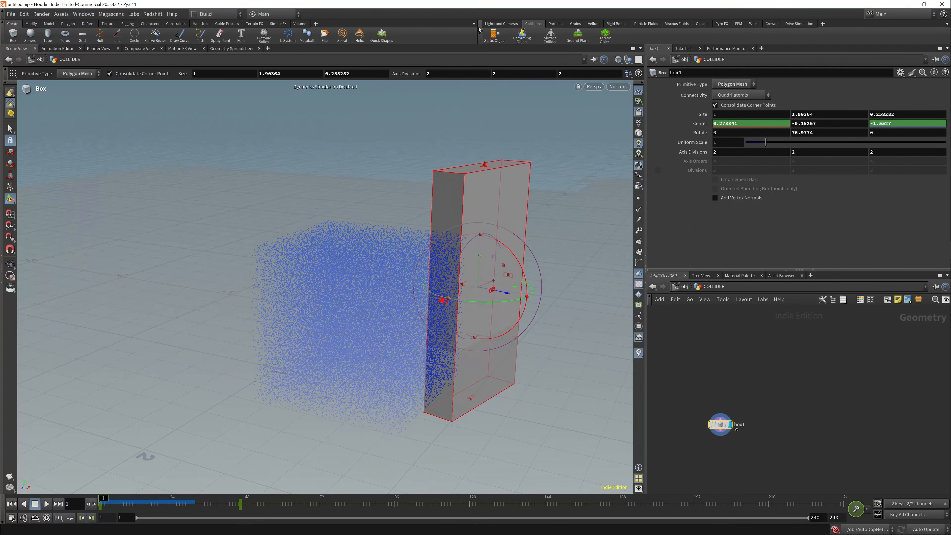
- Make COLLIDER a deforming collision object for the fluid simulation
left_click(516, 38)
left_click(488, 223)
key("Return")
- Re-enable the simulation and play it to frame 33 to check the collider moving through the fluid
left_click(47, 505)
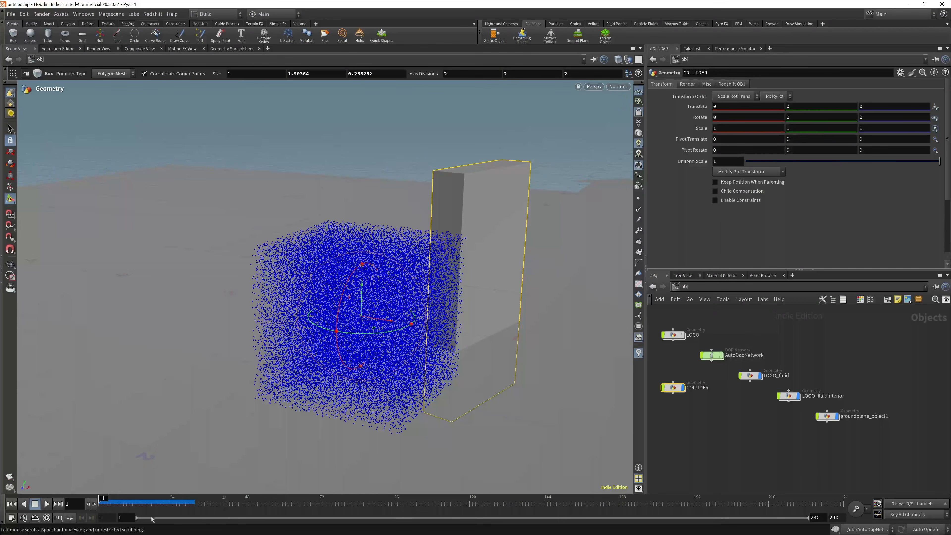
left_click(47, 503)
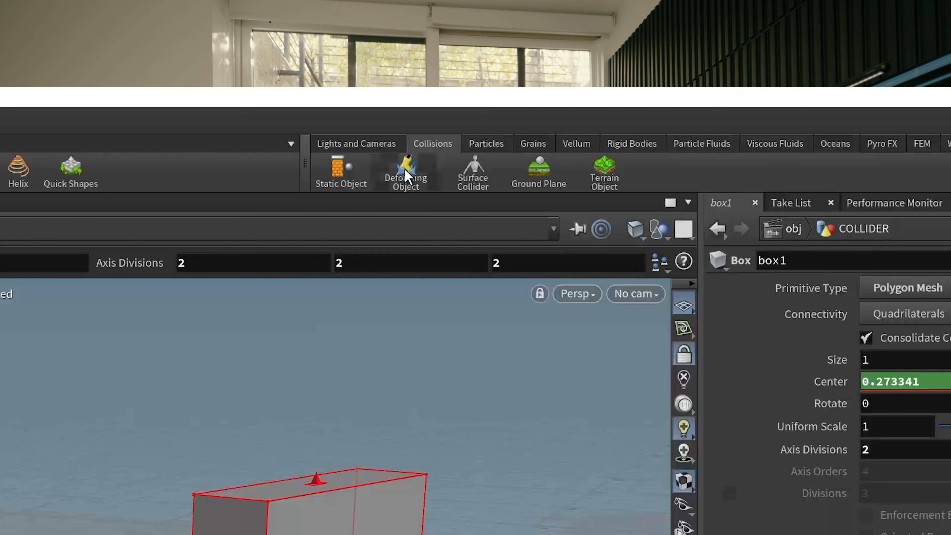
left_click(407, 173)
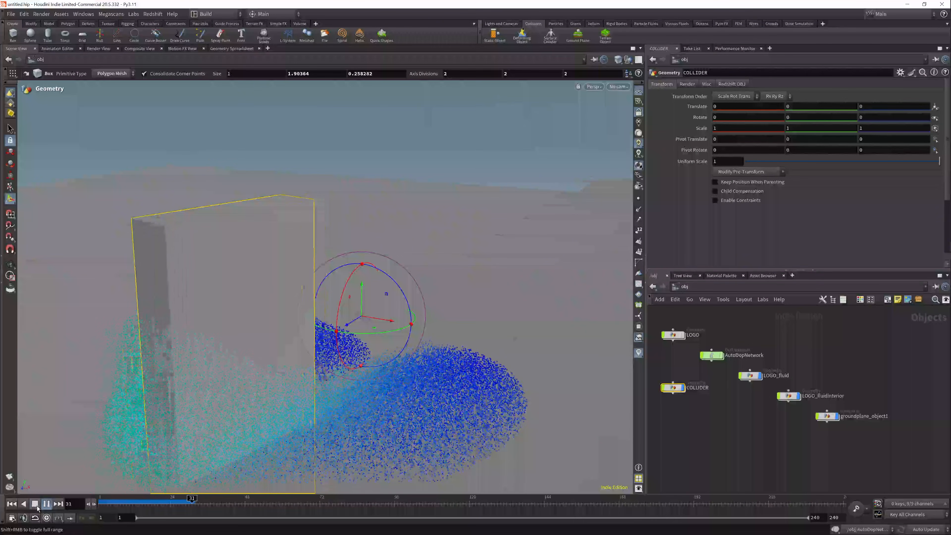
left_click(37, 507)
left_click_drag(300, 341, 314, 296, "alt")
key("Return")
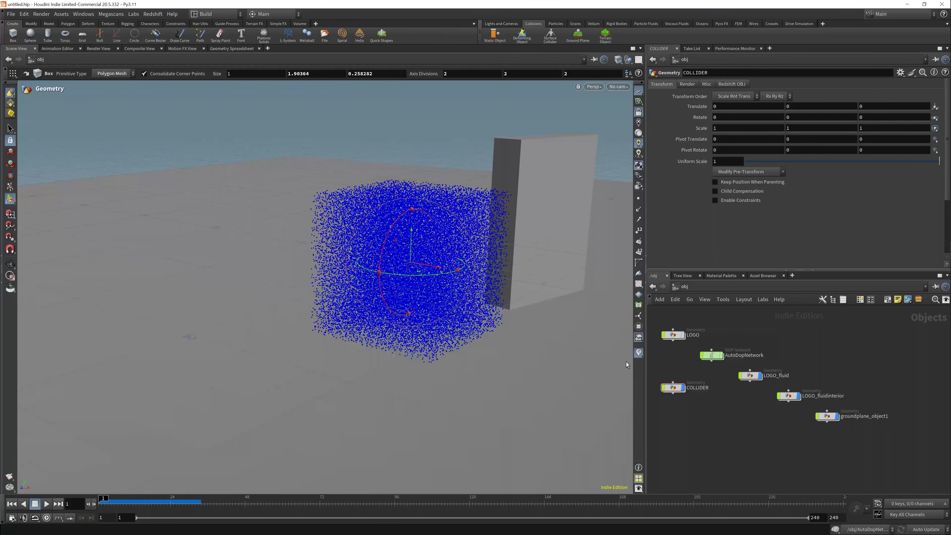
- Set flipfluidobject1's particle separation to .01 and its viscosity to 300 in AutoDopNetwork, and simulate to frame 25
double_click(711, 354)
left_click(798, 341)
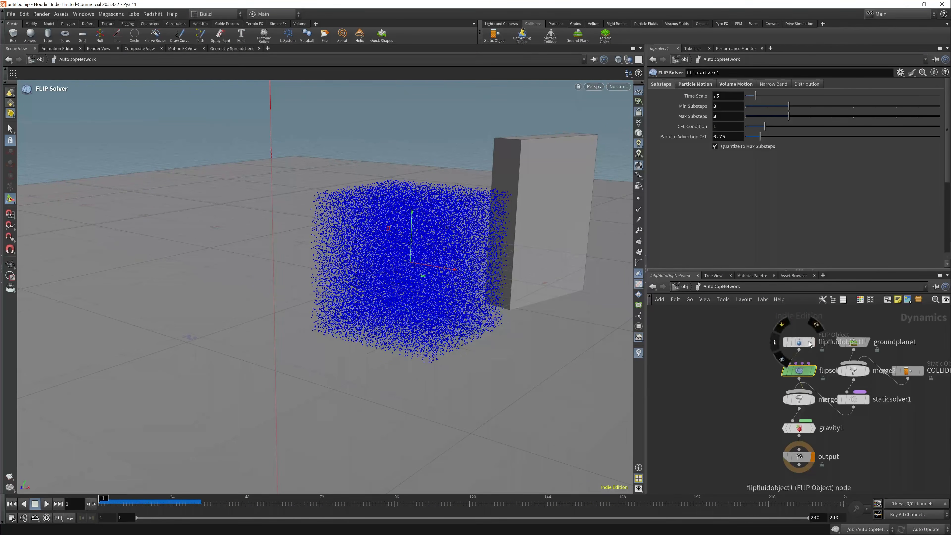
type(".01")
key("Return")
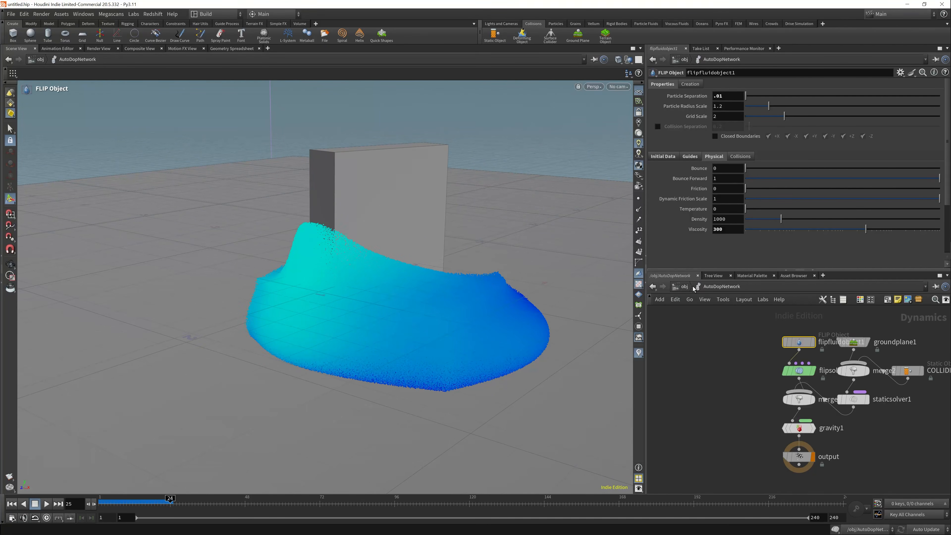
- Reposition the groundplane_object1 node at the object level and hide COLLIDER to inspect the fluid
key("u")
left_click_drag(827, 417, 772, 422)
left_click(683, 388)
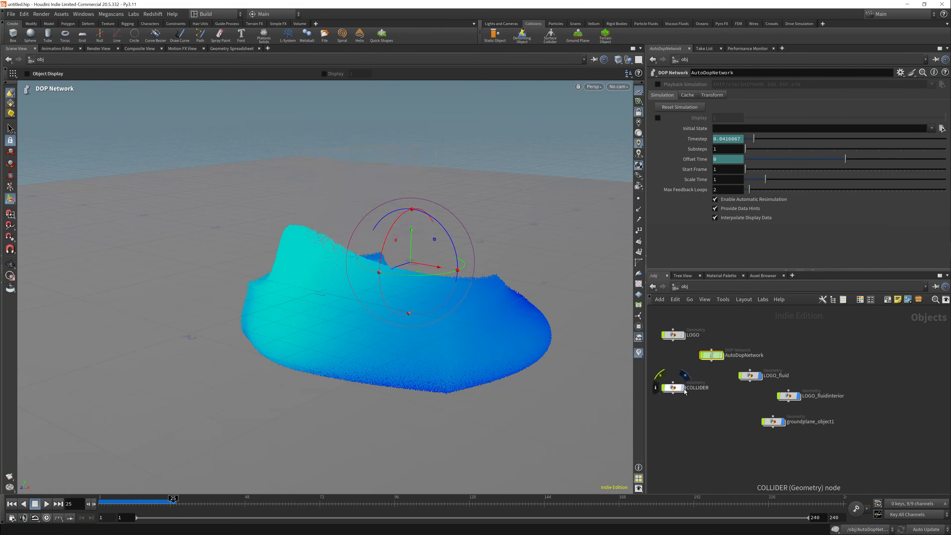
left_click_drag(419, 316, 247, 326, "alt")
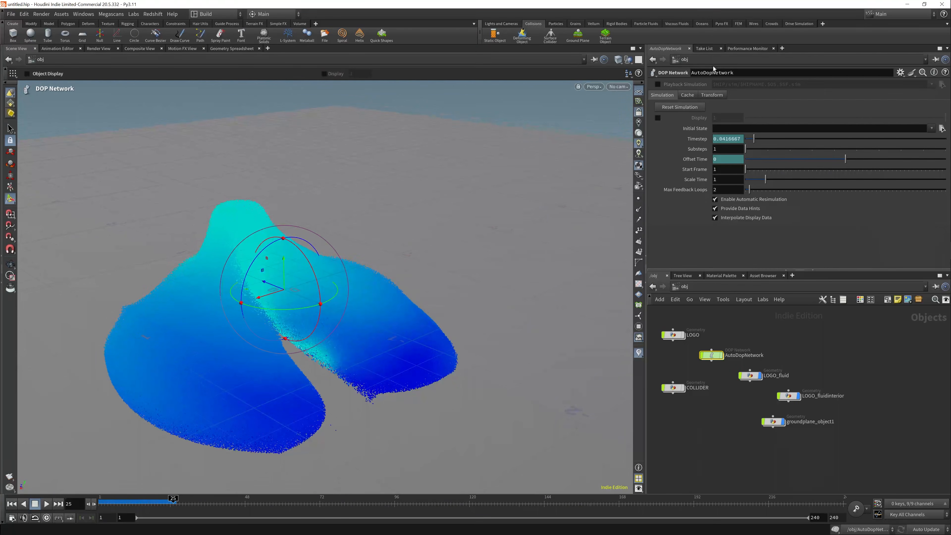
- Split the scene view side by side and open a Redshift RenderView in the new pane
left_click(639, 48)
left_click(682, 166)
left_click(368, 48)
mouse_move(395, 66)
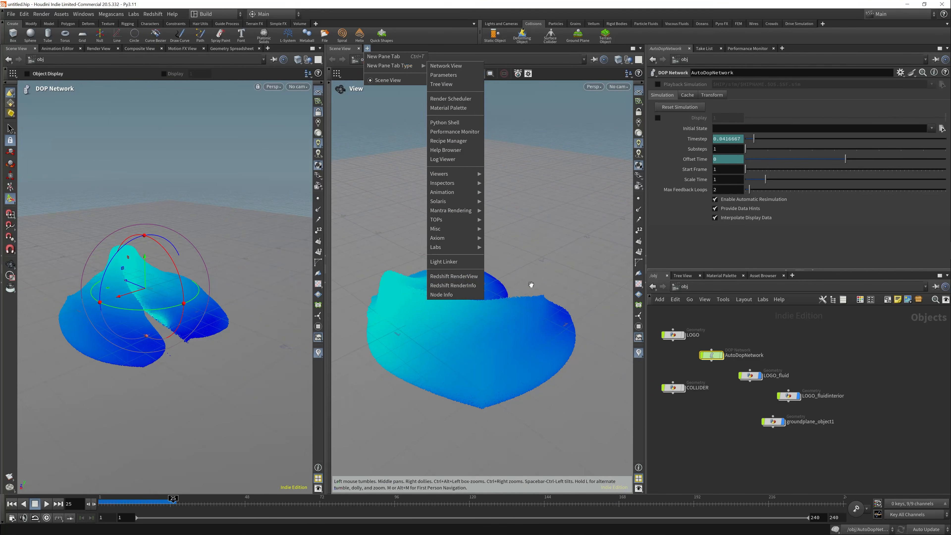
left_click(459, 277)
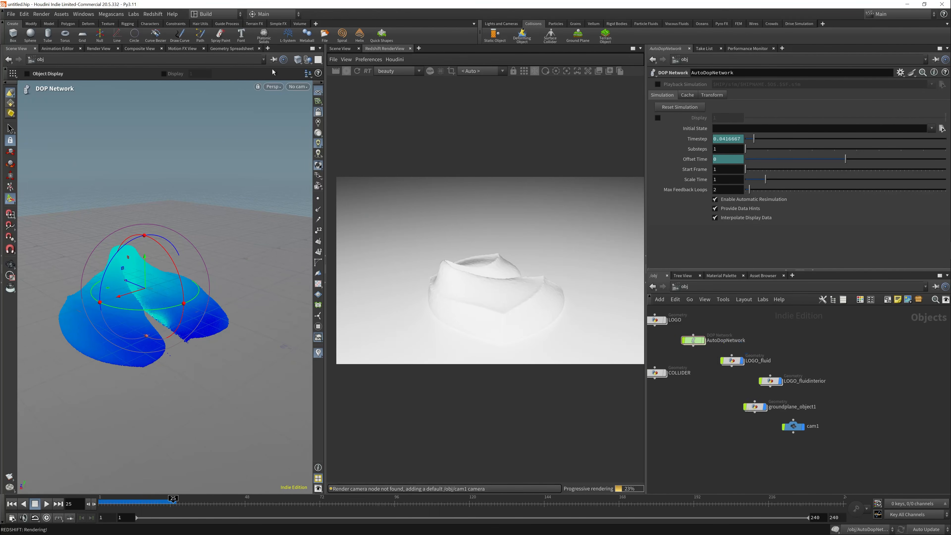
- Look through cam1 in the scene view and reframe the camera on the fluid
left_click(297, 87)
left_click(303, 129)
left_click_drag(189, 314, 221, 306, "alt")
- Add an RSLight to the object network
middle_click_drag(703, 419, 736, 418)
key("Tab")
type("geo")
key("Return")
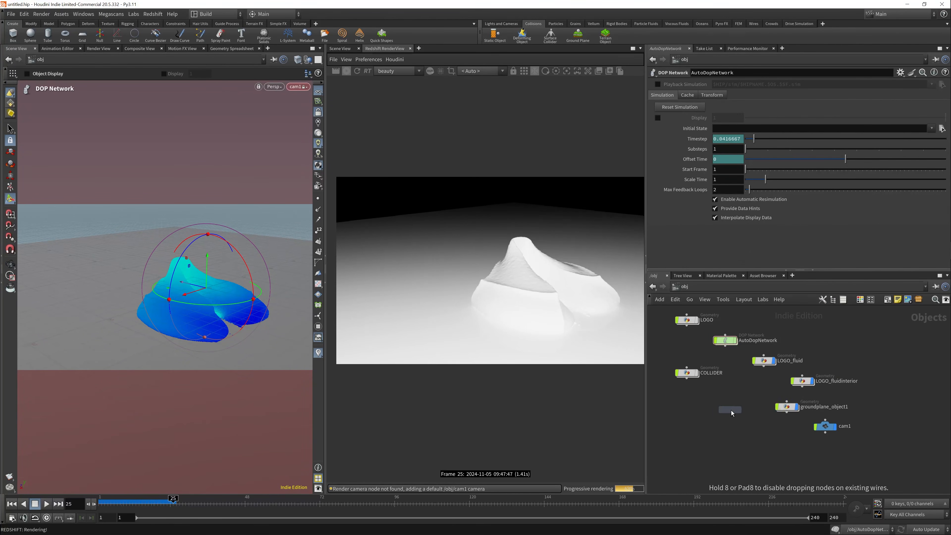
left_click(732, 413)
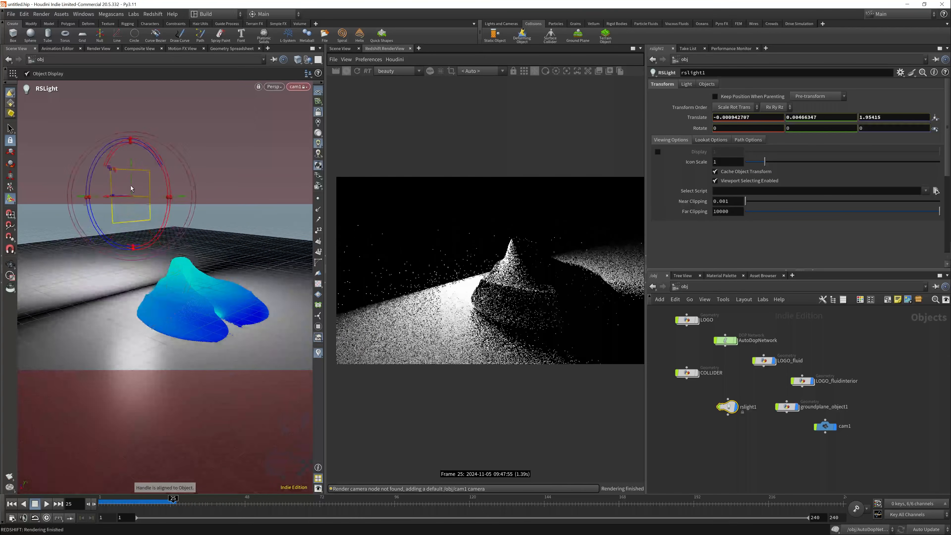
- Place the light at about -0.31, 1.33, 2.17, tilted about -31 degrees in X, and bring cam1 closer to the fluid
left_click_drag(131, 188, 171, 202)
key("Escape")
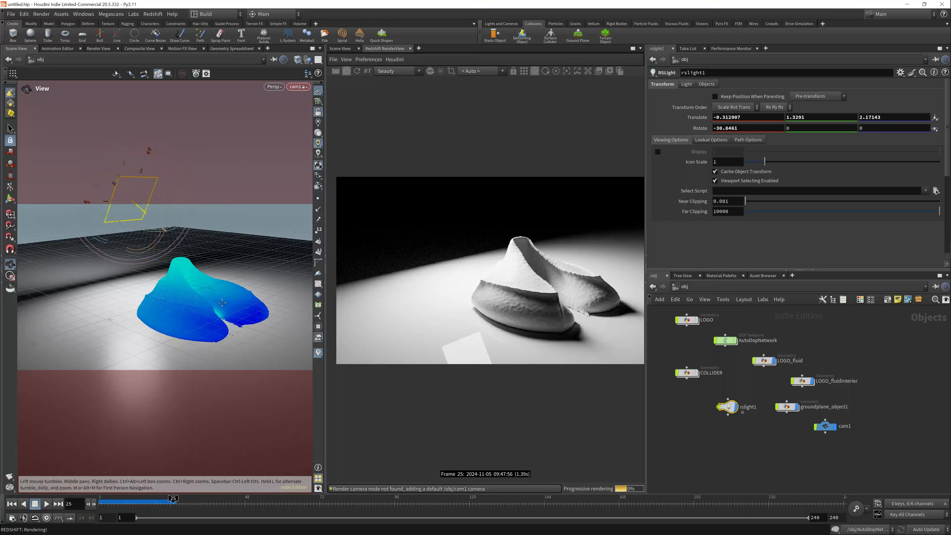
scroll(149, 297, "up", 5)
key("Return")
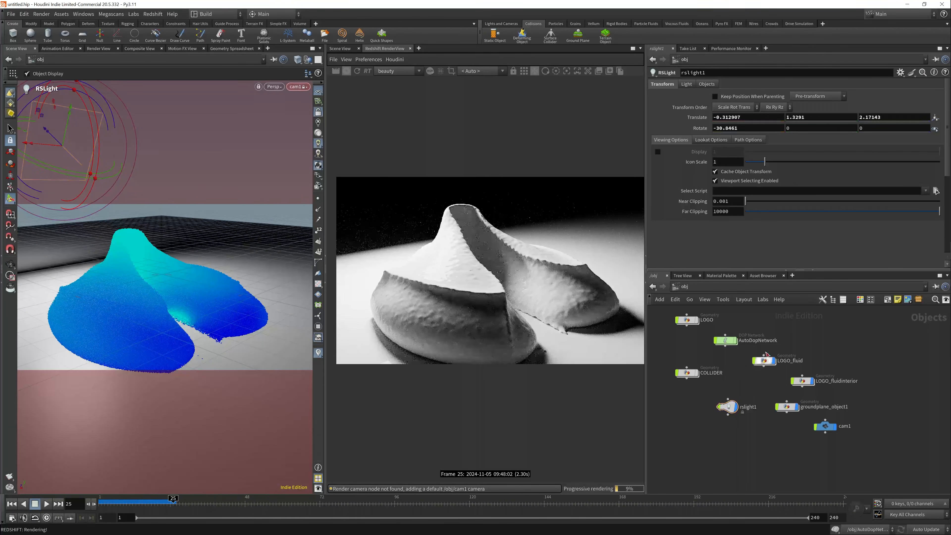
- Make import_LOGO the displayed and rendered node inside LOGO_fluid and return to the object level
double_click(774, 361)
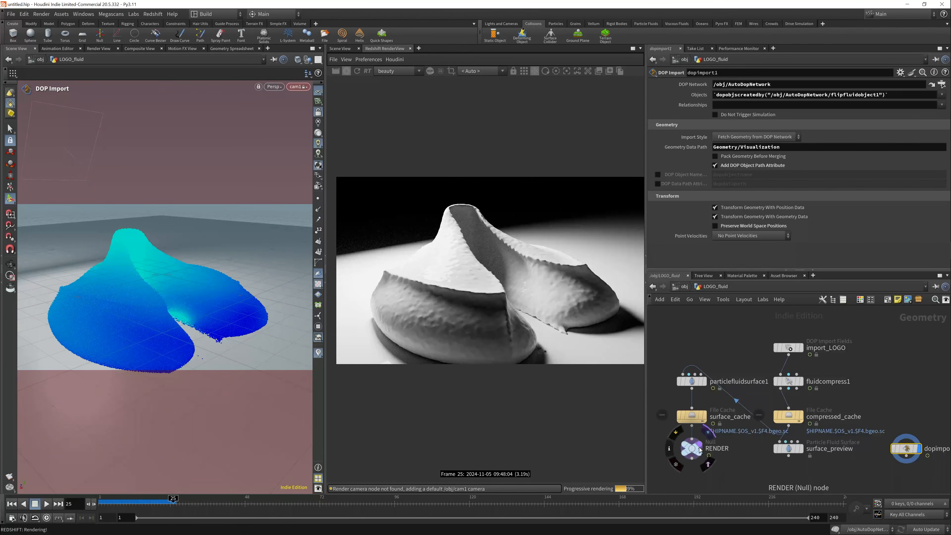
left_click(799, 352)
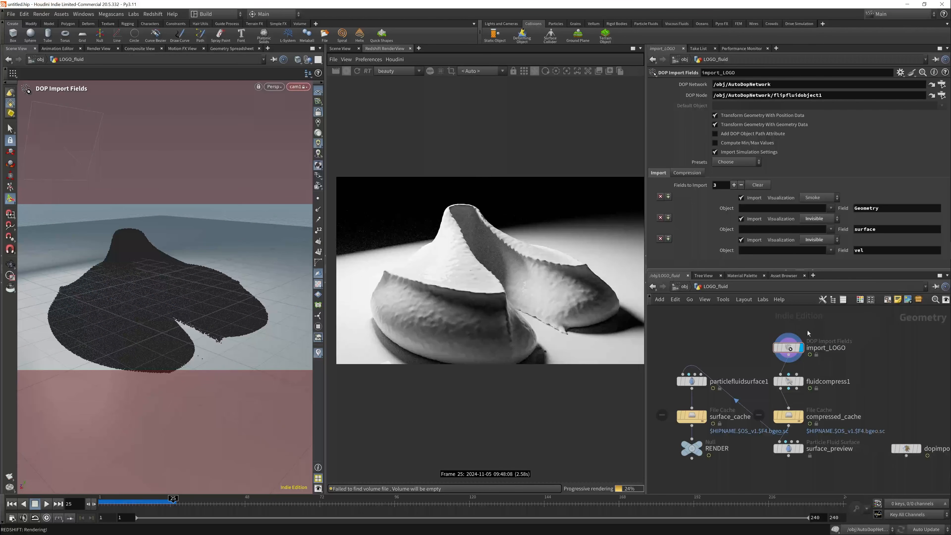
left_click(685, 287)
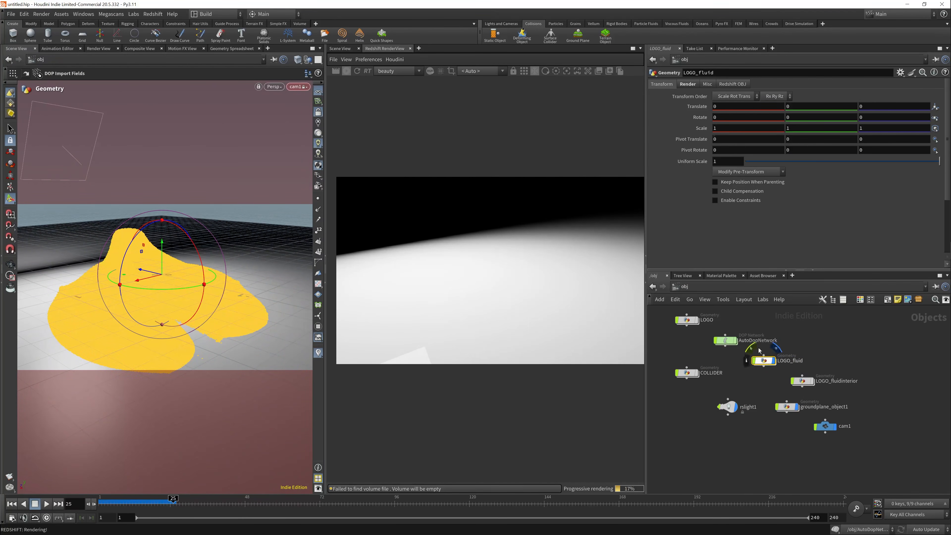
- Enable rendering LOGO_fluid as particles in its Redshift object settings and restart the render
left_click(732, 84)
left_click(838, 96)
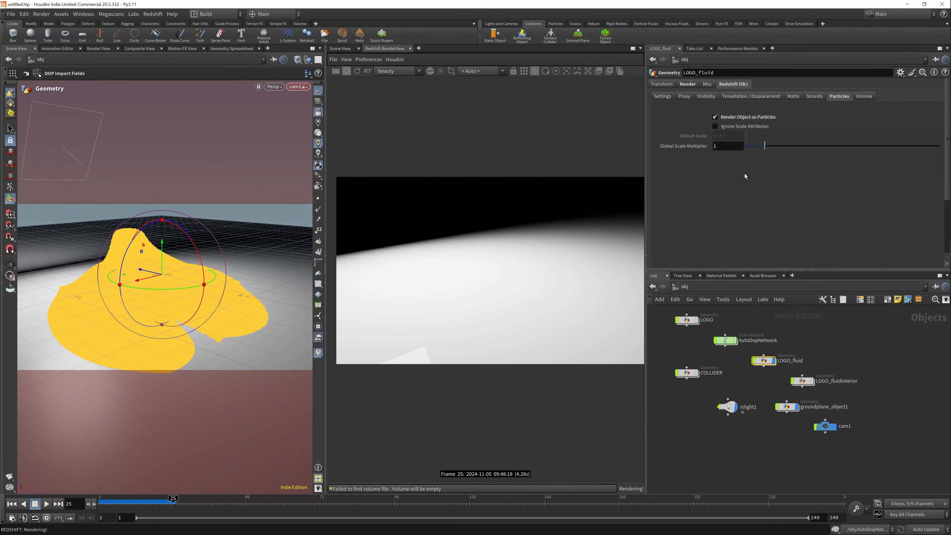
left_click(355, 71)
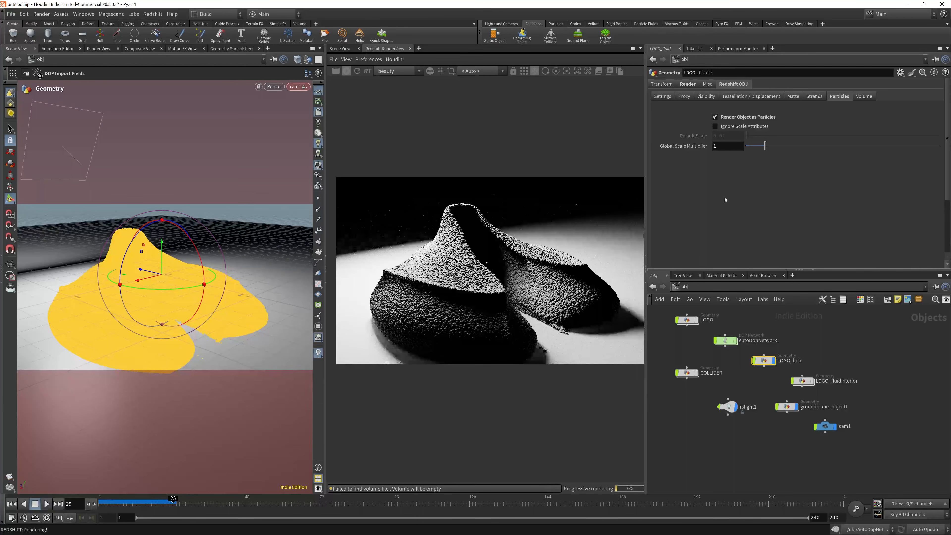
- Try particle global scale multipliers of .5 and .3 on LOGO_fluid, and settle on .4
type(".5")
key("Return")
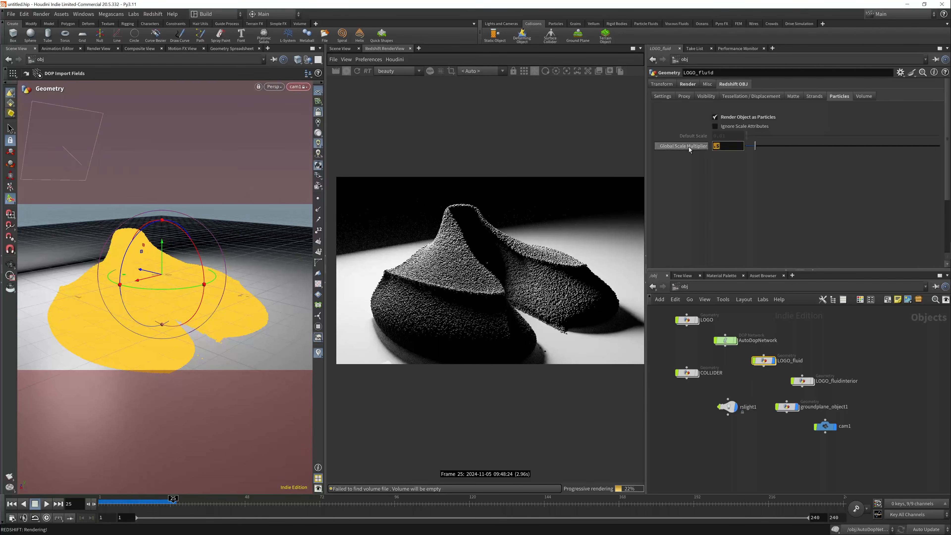
type(".3")
key("Return")
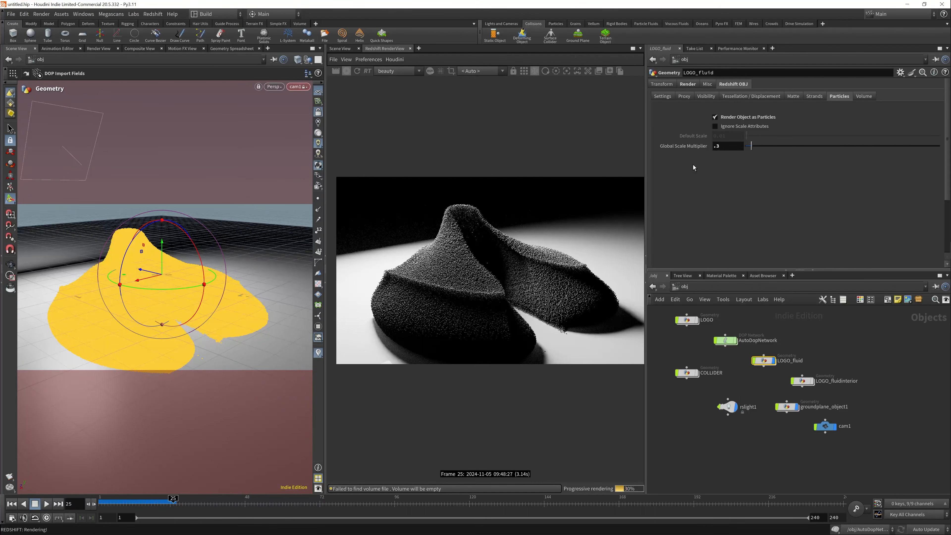
left_click_drag(724, 147, 672, 151)
type(".4")
key("Return")
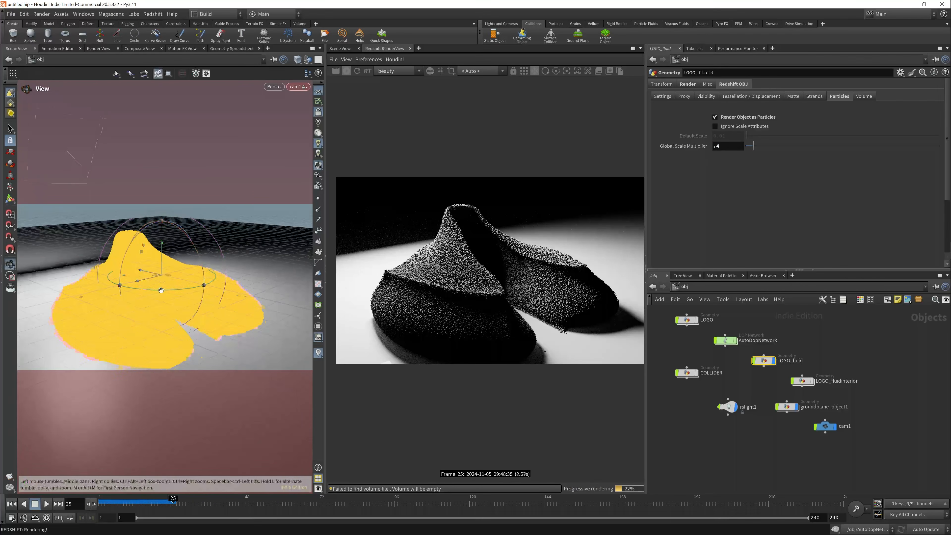
- Add an Attribute Randomize node for Cd after import_LOGO inside LOGO_fluid and make it the displayed node
middle_click_drag(176, 284, 201, 274, "alt")
right_click_drag(202, 274, 179, 279, "alt")
key("i")
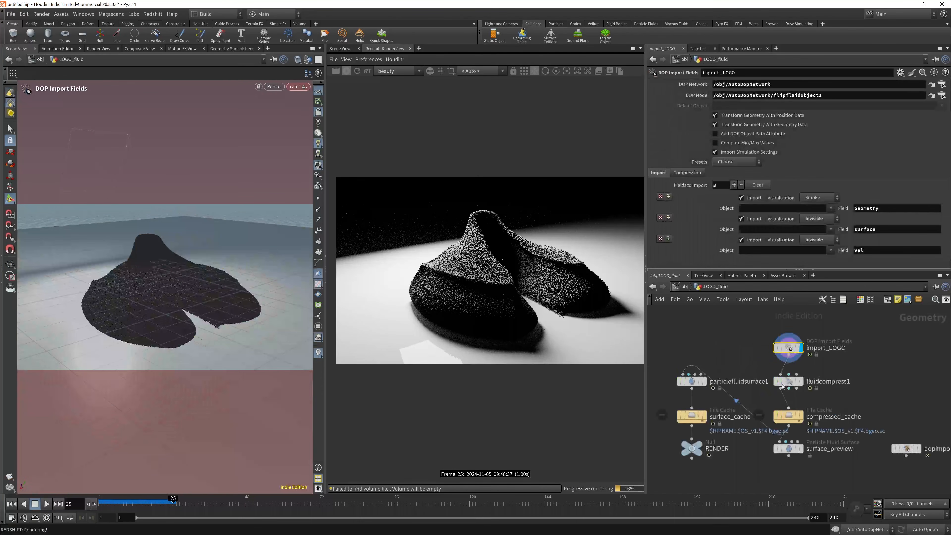
key("Tab")
type("wra")
key("Return")
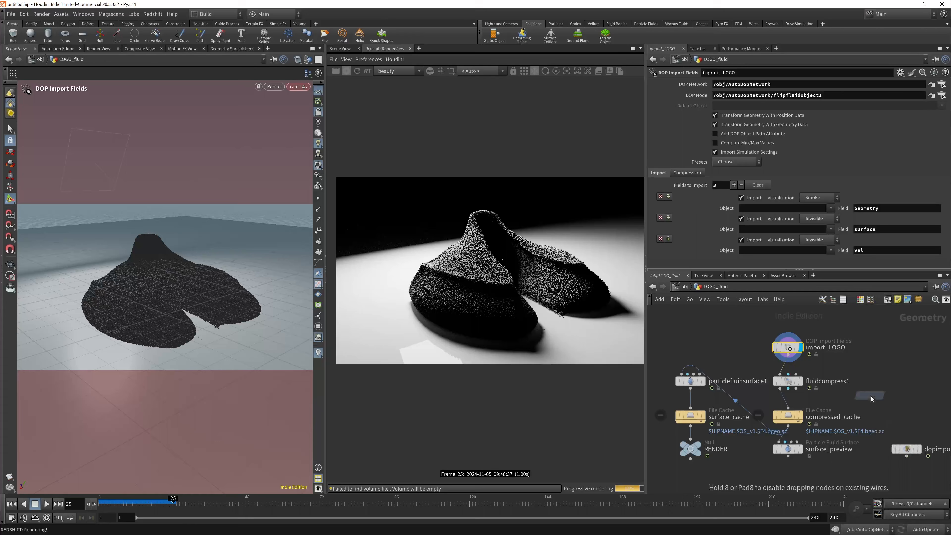
left_click(877, 391)
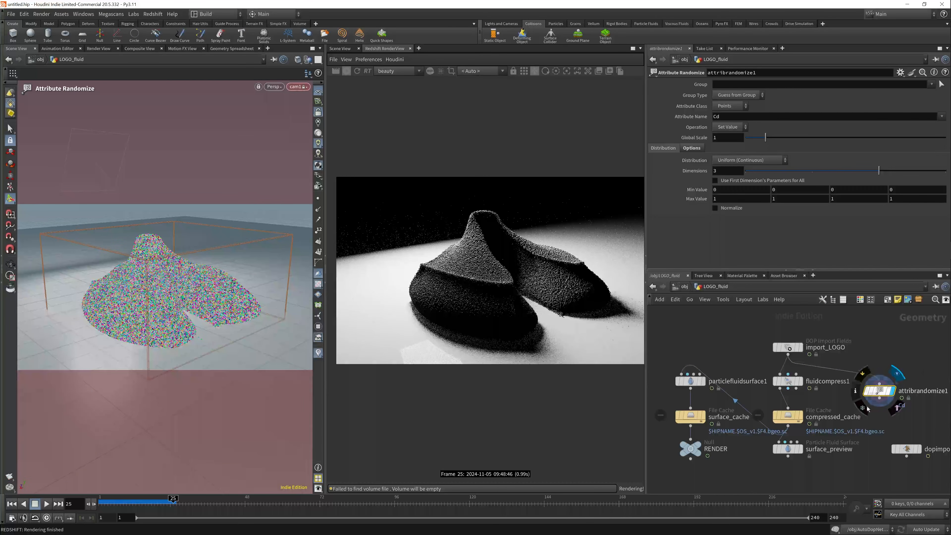
- Create an RS Material Builder in the material network and name it SAND
left_click(684, 286)
left_click(684, 286)
left_click(712, 329)
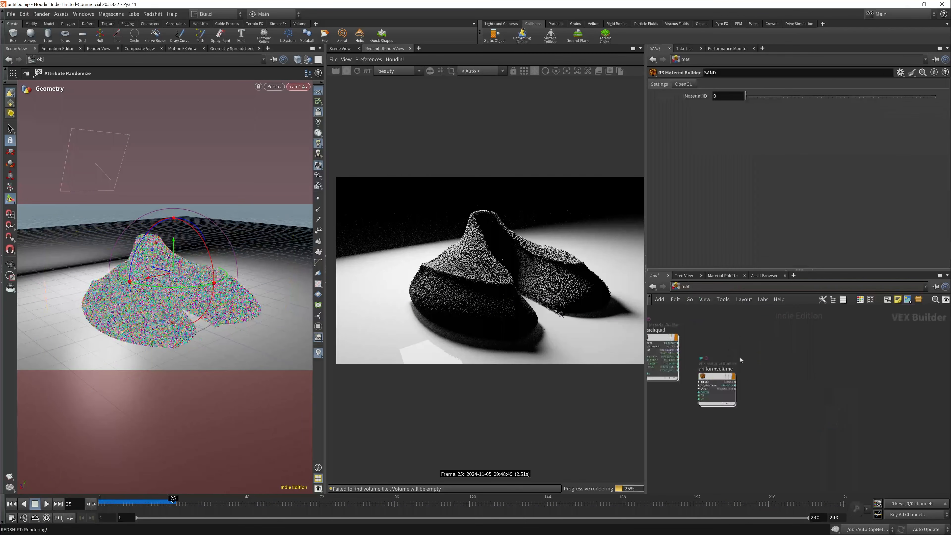
middle_click_drag(740, 358, 809, 371)
key("Tab")
type("rs mat")
key("Down")
key("Down")
key("Return")
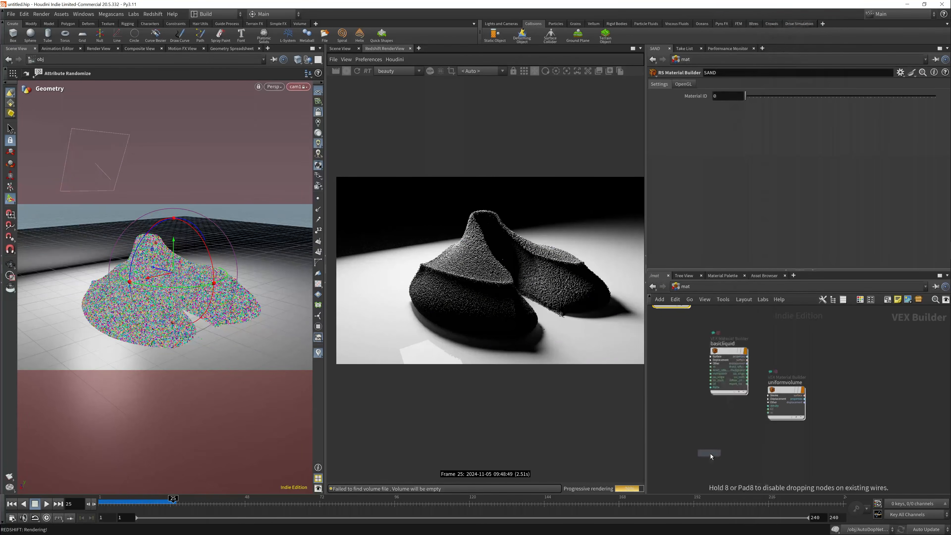
left_click(695, 428)
double_click(699, 420)
type("SAND")
key("Return")
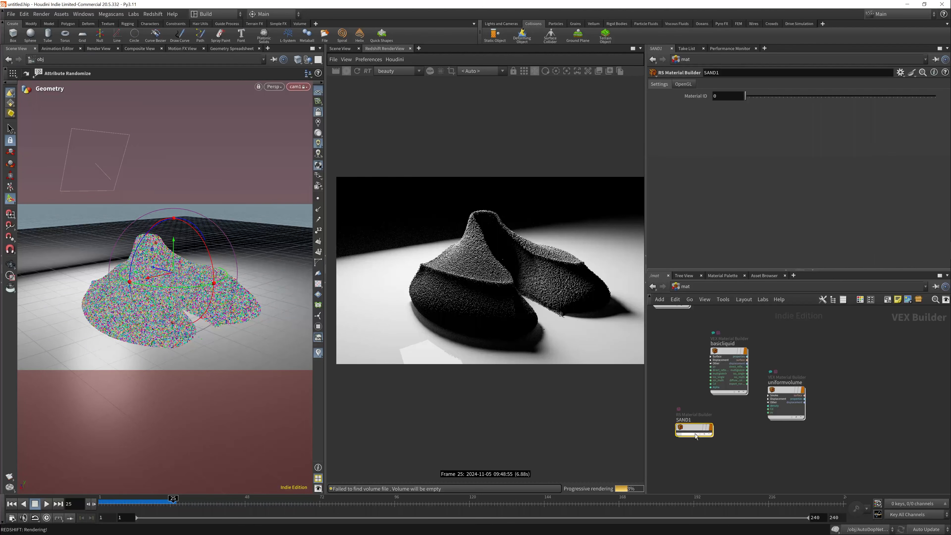
- Inside the new sand material, add an RS Color User Data node reading attribute Cd and connect it to the StandardMaterial's base color
double_click(698, 429)
key("Tab")
type("color")
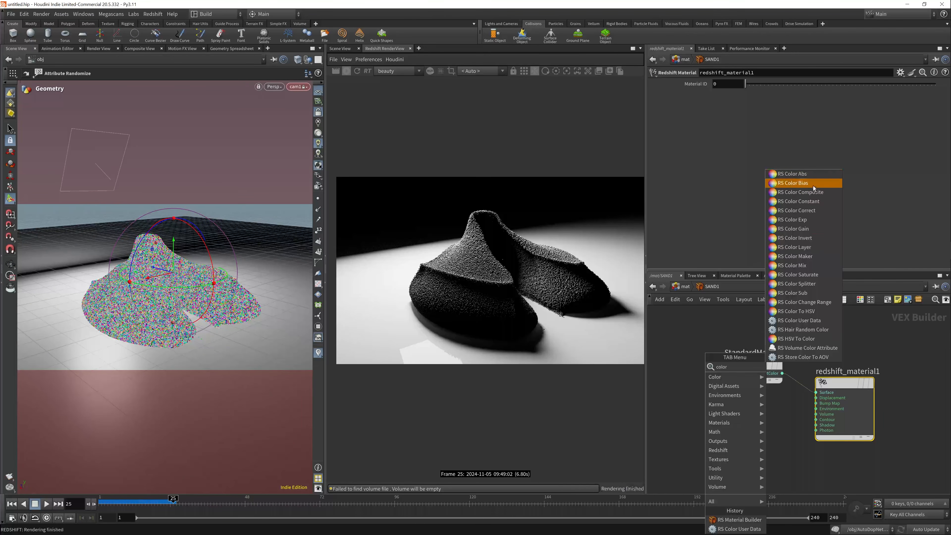
left_click(799, 320)
left_click(715, 414)
left_click_drag(725, 419, 728, 373)
left_click(748, 86)
- Return to the object level and assign the material /mat/SAND1 to LOGO_fluid
key("u")
left_click(685, 287)
left_click(704, 328)
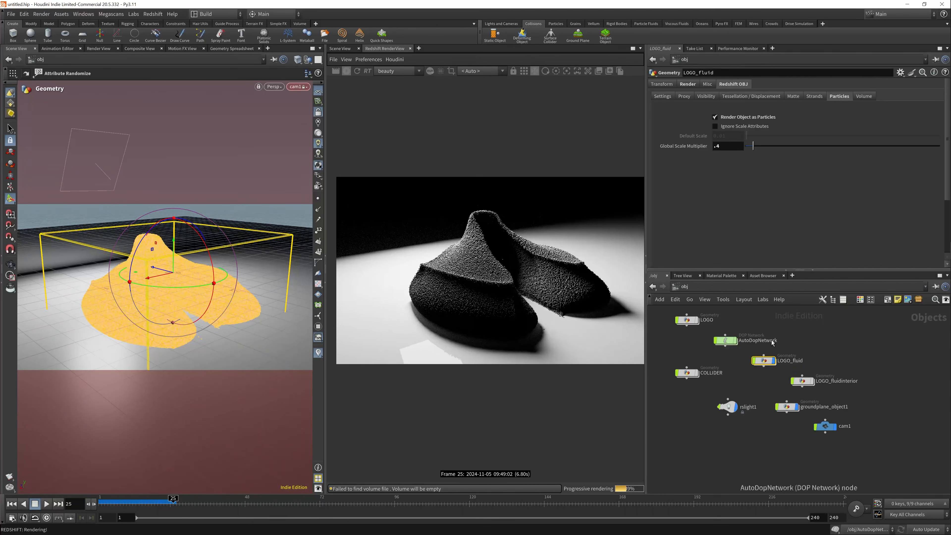
left_click(688, 84)
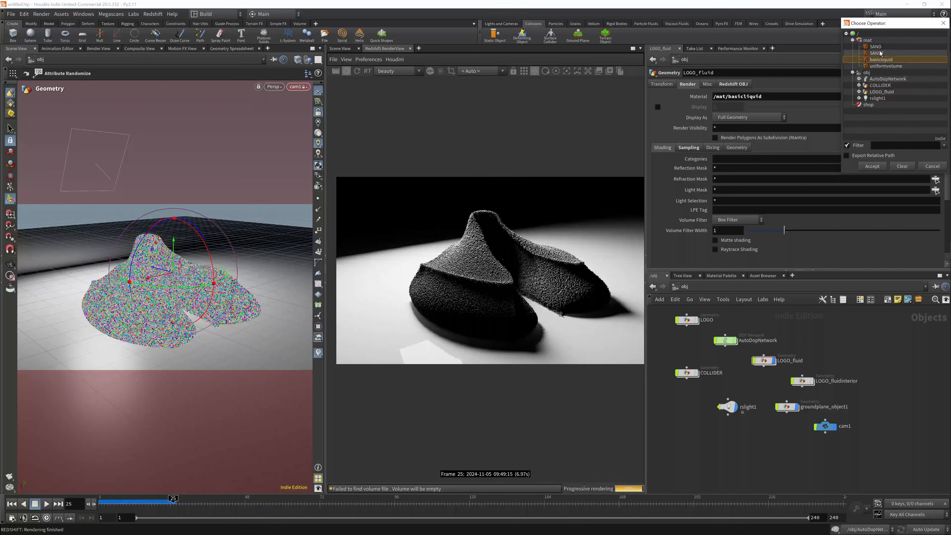
- Reopen the SAND1 material and insert an RS Ramp between the color user data node and StandardMaterial1
left_click(681, 287)
left_click(693, 318)
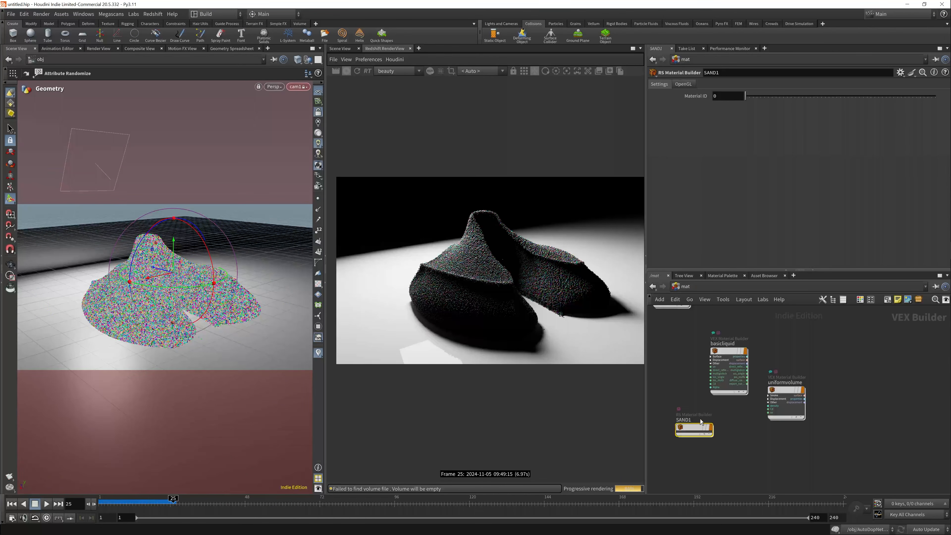
double_click(696, 428)
left_click_drag(691, 408, 671, 415)
key("Tab")
type("ramp")
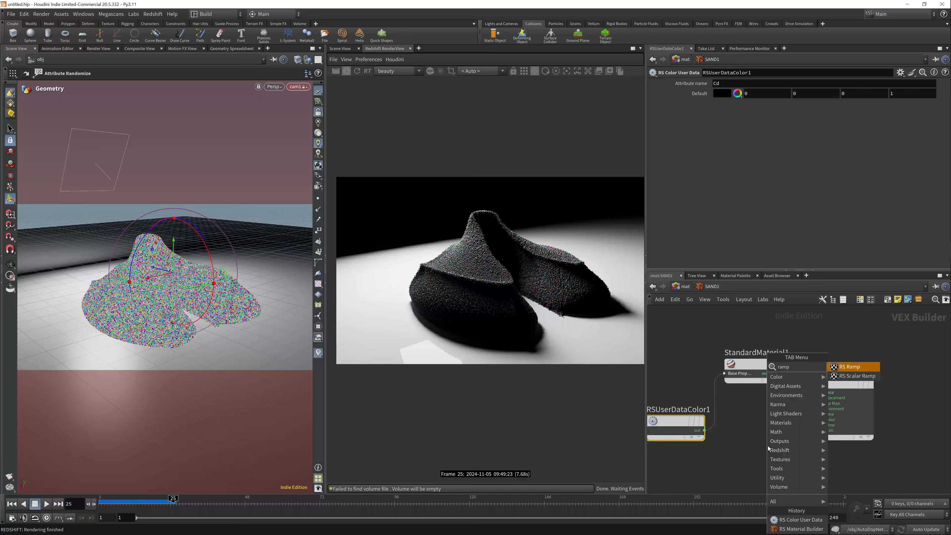
key("Return")
left_click(717, 395)
- Connect the RS Ramp's color output to the refr_color input of StandardMaterial1 as well
scroll(681, 256, "down", 3)
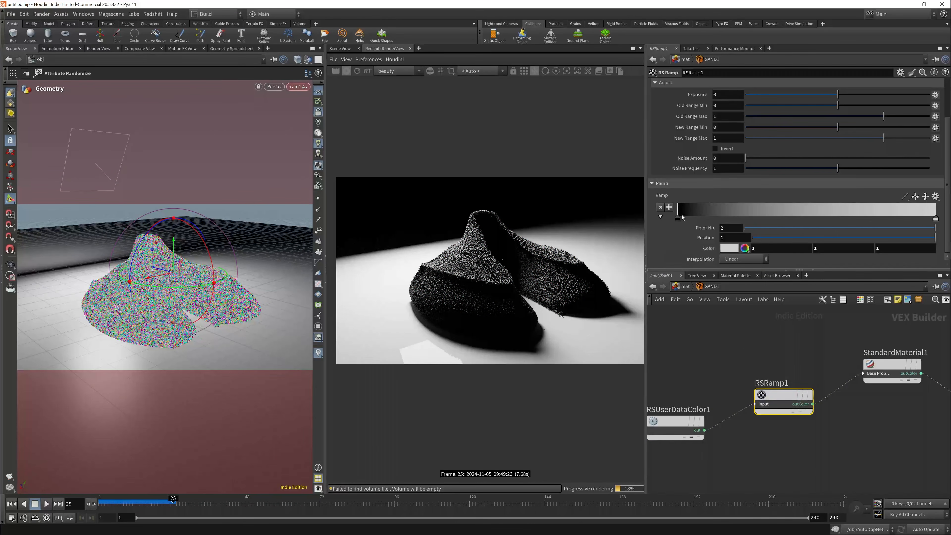
scroll(758, 360, "down", 3)
left_click(818, 365)
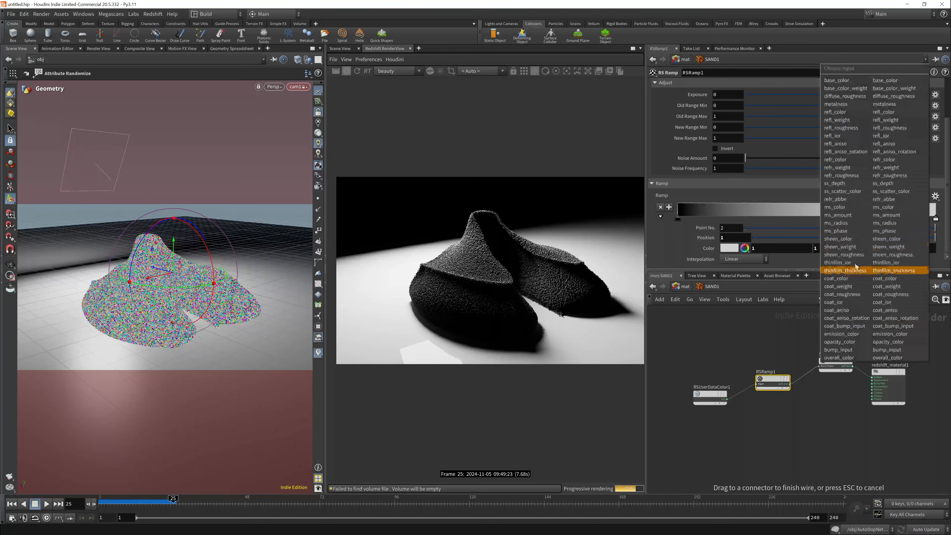
left_click(852, 160)
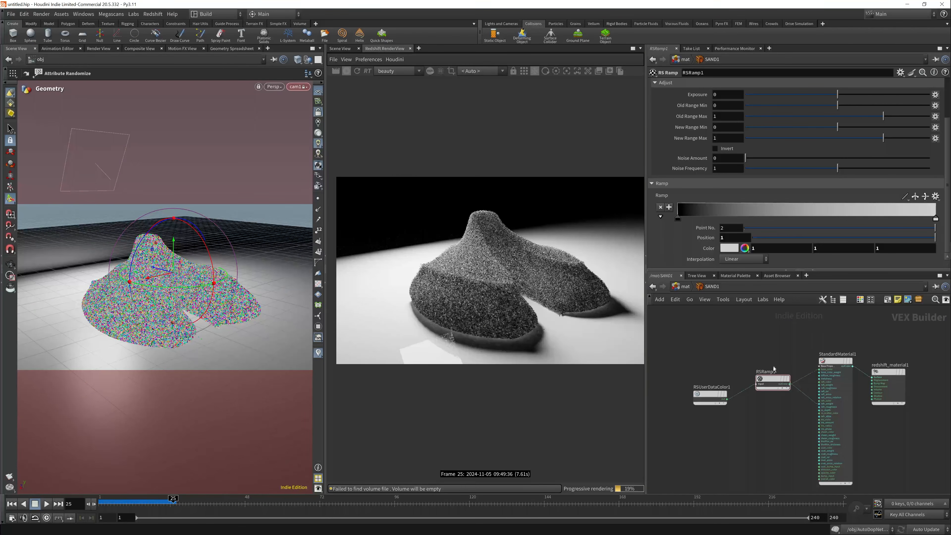
- Reframe the sand pile through cam1 and examine its grain shading in the Redshift render
scroll(521, 286, "up", 2)
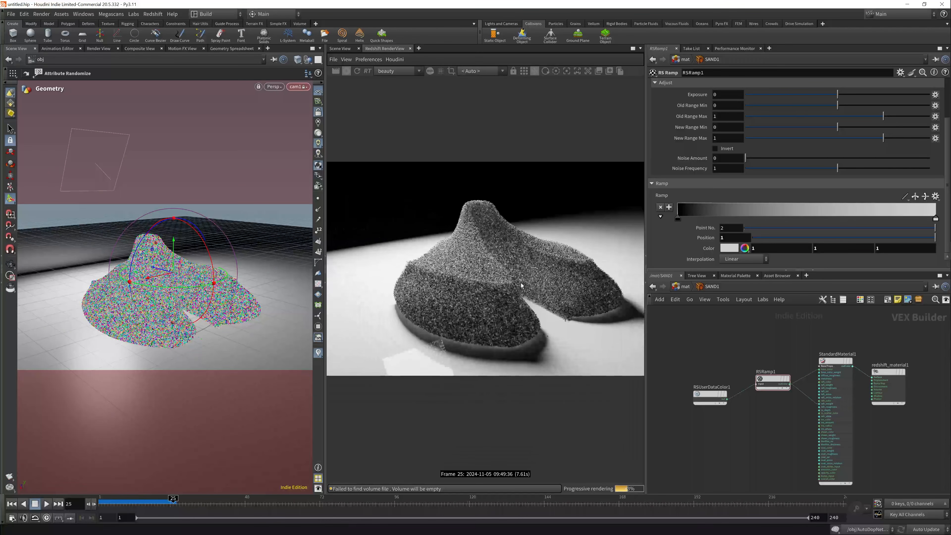
key("Escape")
left_click_drag(153, 283, 179, 264)
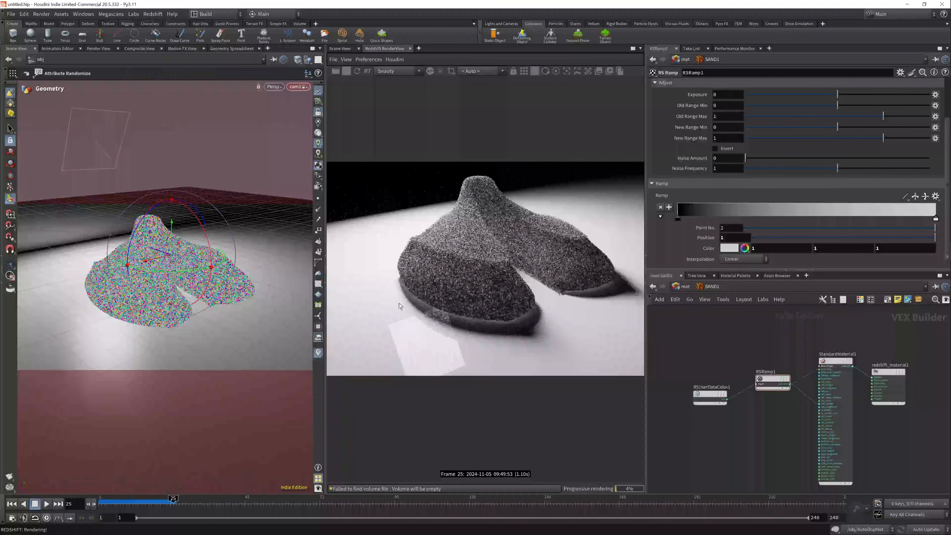
middle_click_drag(483, 281, 458, 286)
scroll(454, 301, "down", 2)
middle_click_drag(184, 279, 184, 293, "alt")
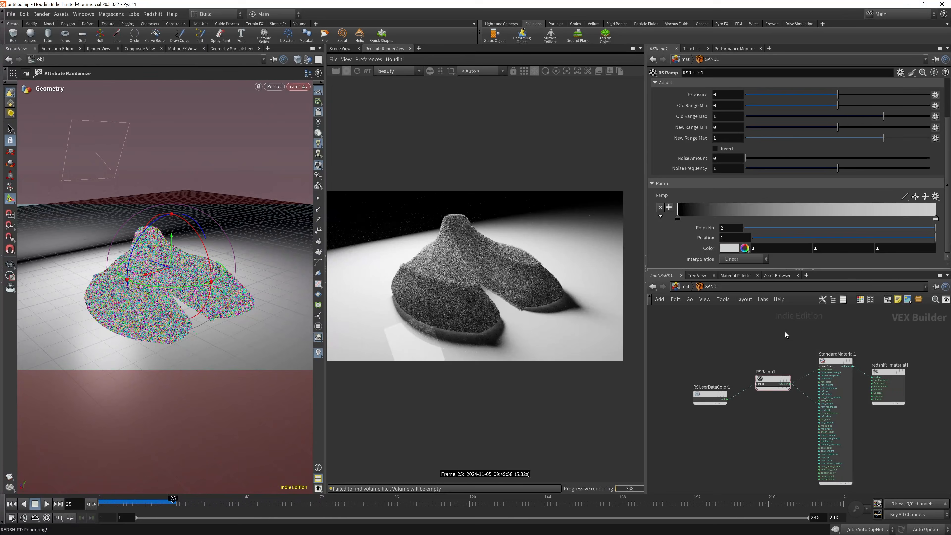
key("alt+Tab")
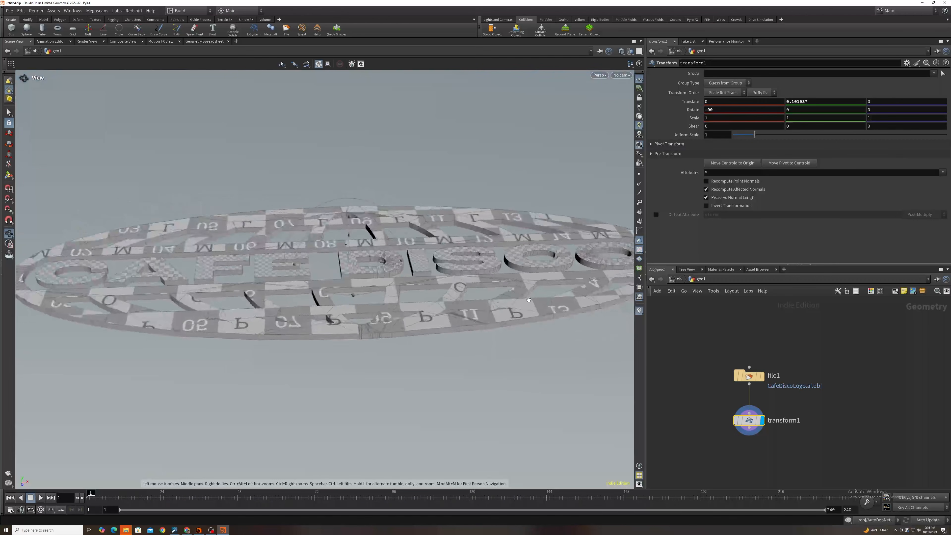
left_click_drag(528, 299, 465, 283)
scroll(412, 269, "down", 4)
middle_click_drag(413, 269, 399, 270, "alt")
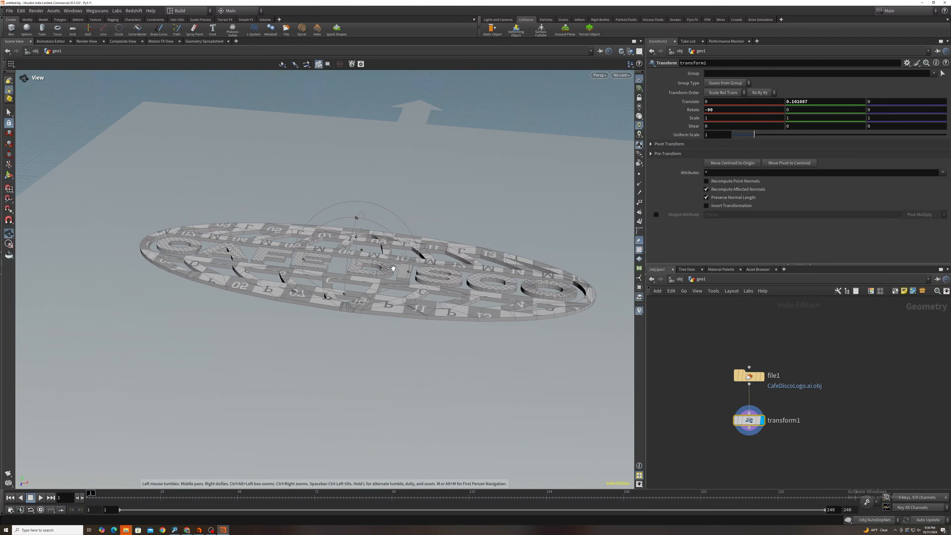
- Turn the logo object geo1 into grains with the Wet Sand tool
left_click_drag(399, 269, 397, 275, "alt")
left_click(548, 20)
left_click(563, 20)
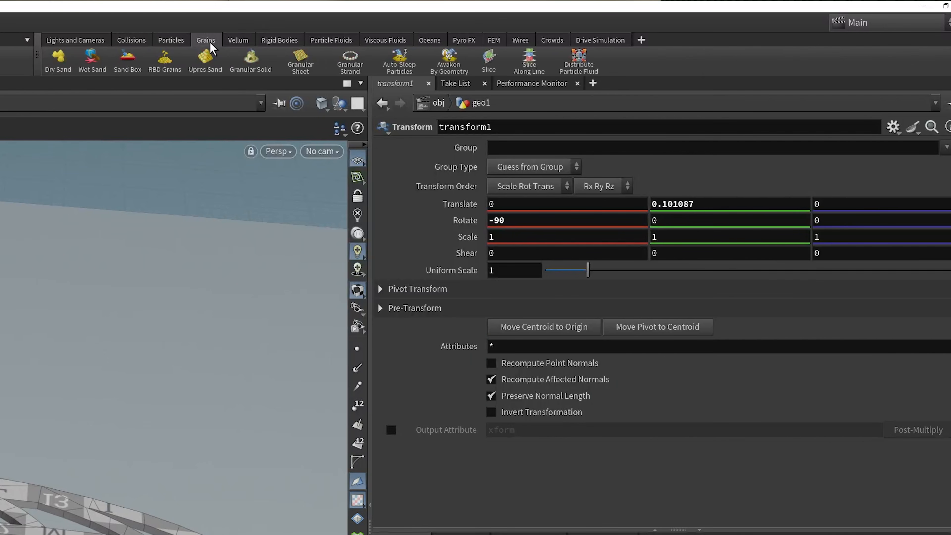
left_click(82, 67)
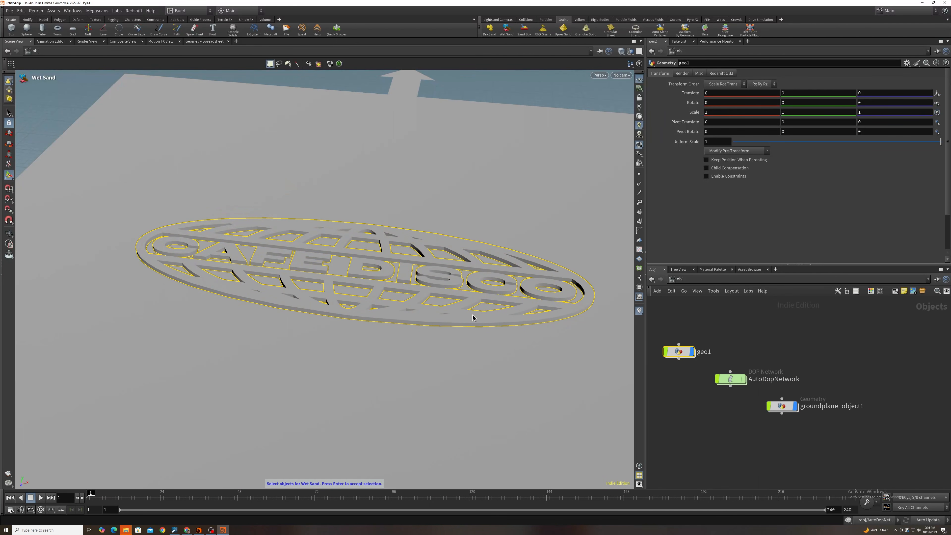
key("Return")
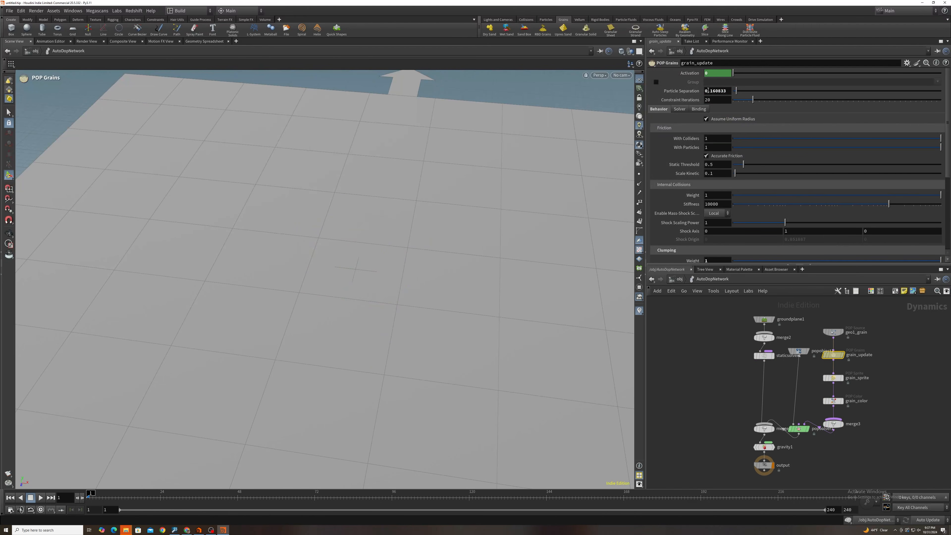
- Set the particle separation of the grain_update POP Grains node to 0.010833 and reduce it further to 0.00833
key("shift+Right")
key("shift+Right")
type("01")
key("Return")
scroll(372, 279, "up", 10)
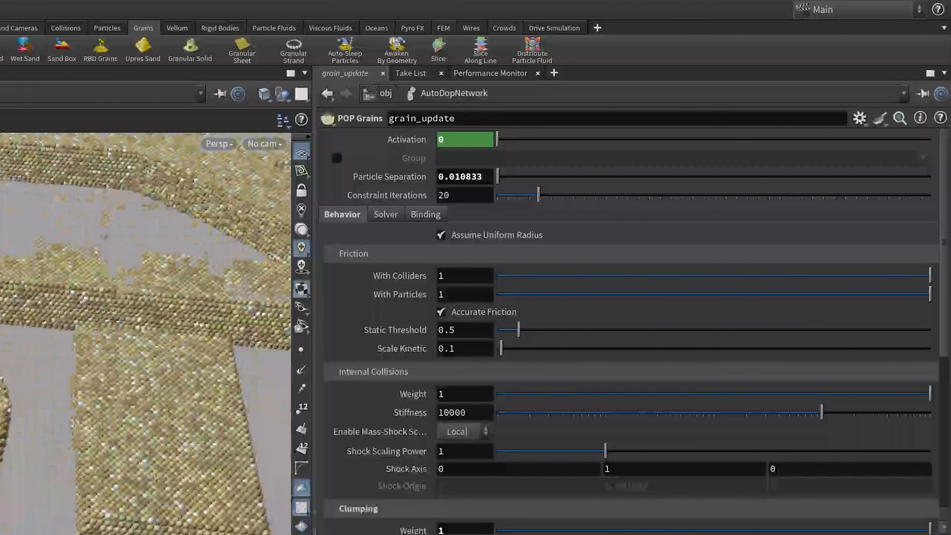
left_click(461, 177)
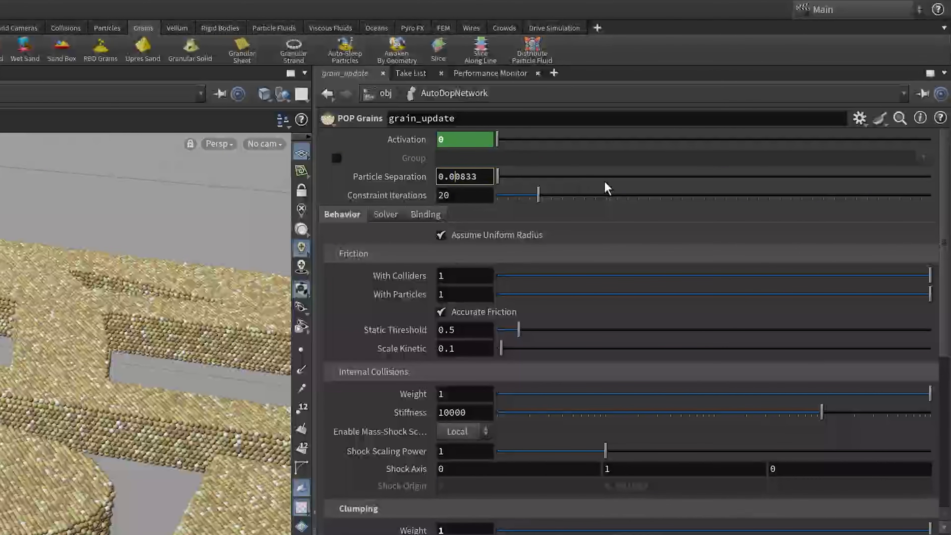
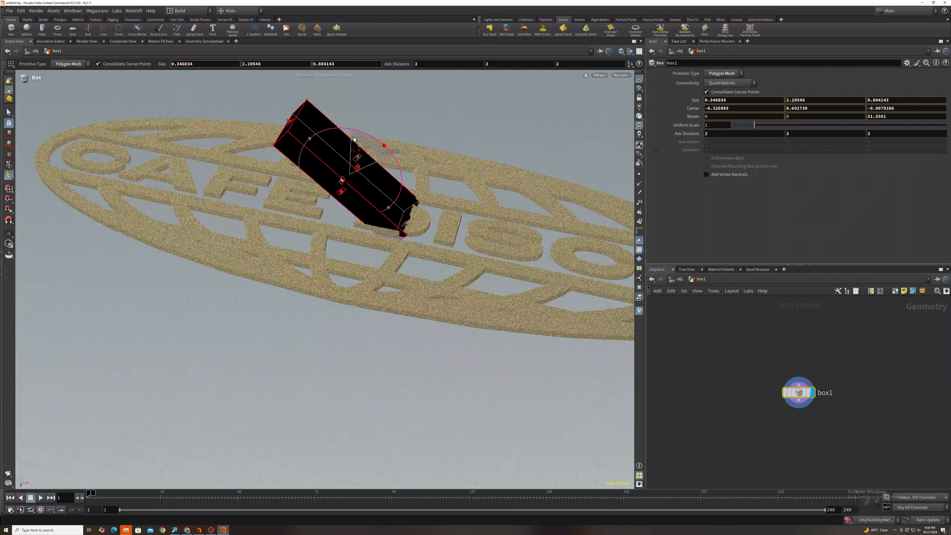
- Tilt the box to about 46 degrees and, using the four-view layout, raise it so its lower end rests on the sand logo
key("alt")
left_click_drag(373, 202, 384, 152, "alt")
left_click(639, 51)
left_click(651, 67)
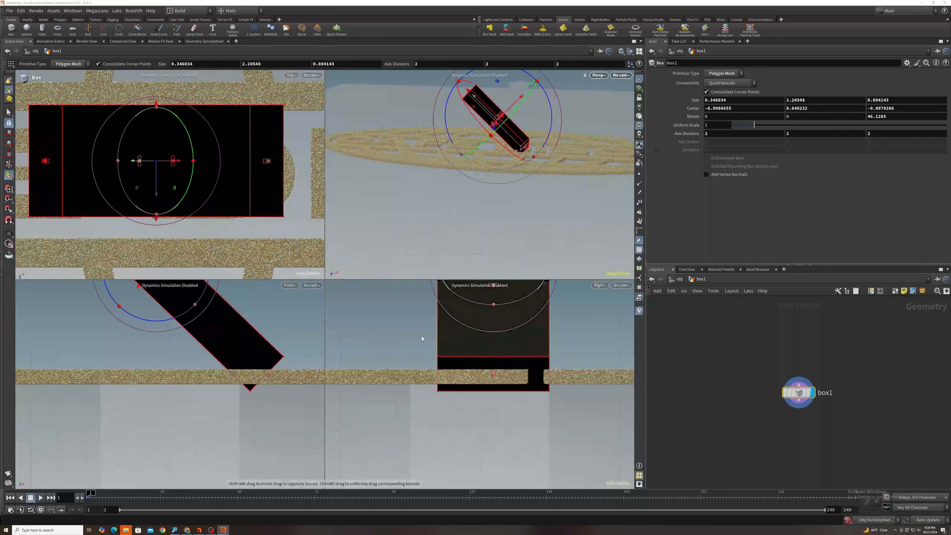
middle_click_drag(229, 342, 234, 401)
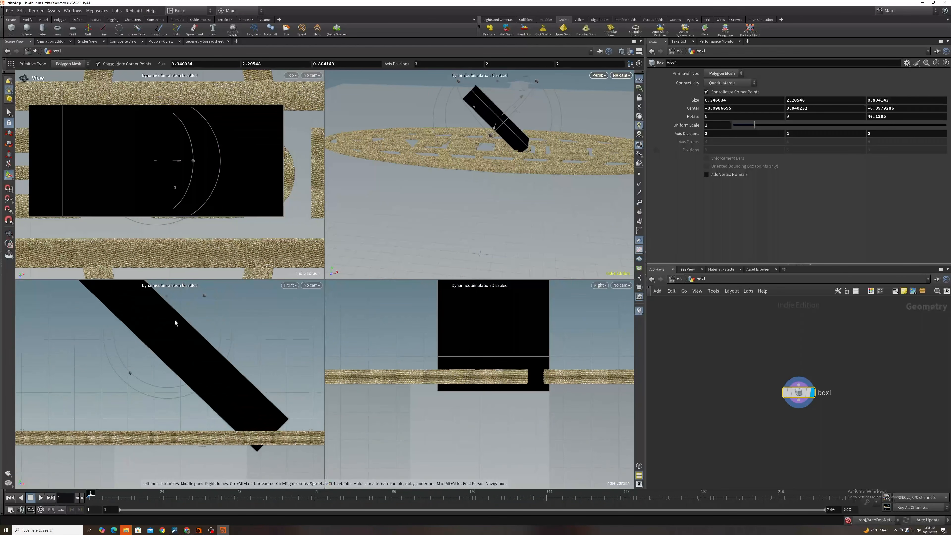
left_click_drag(195, 307, 201, 301)
- Round the box's edges with a PolyBevel node after box1, using 11 divisions and a distance slightly above 0.1
key("Tab")
type("polybevel")
key("Return")
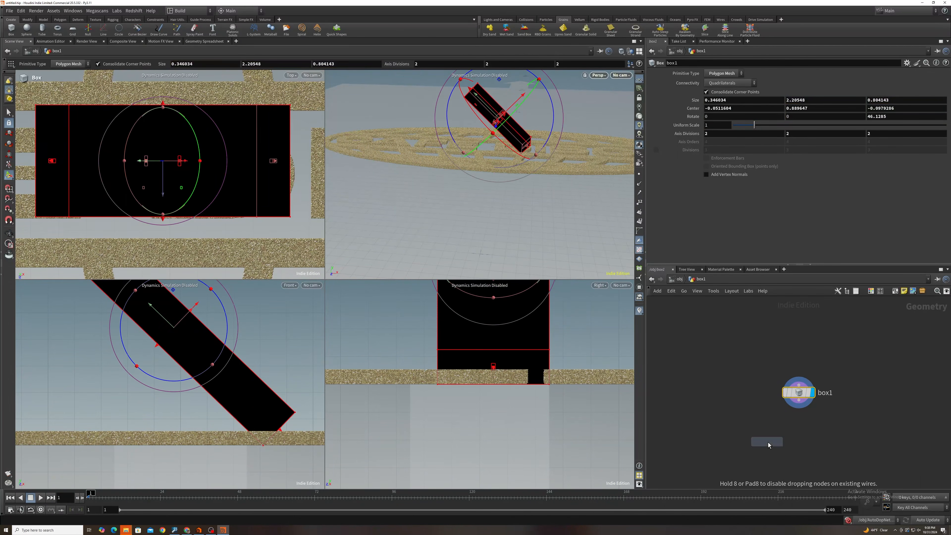
left_click(778, 434)
middle_click_drag(721, 115, 757, 124)
left_click_drag(705, 184, 818, 184)
type("5")
key("Return")
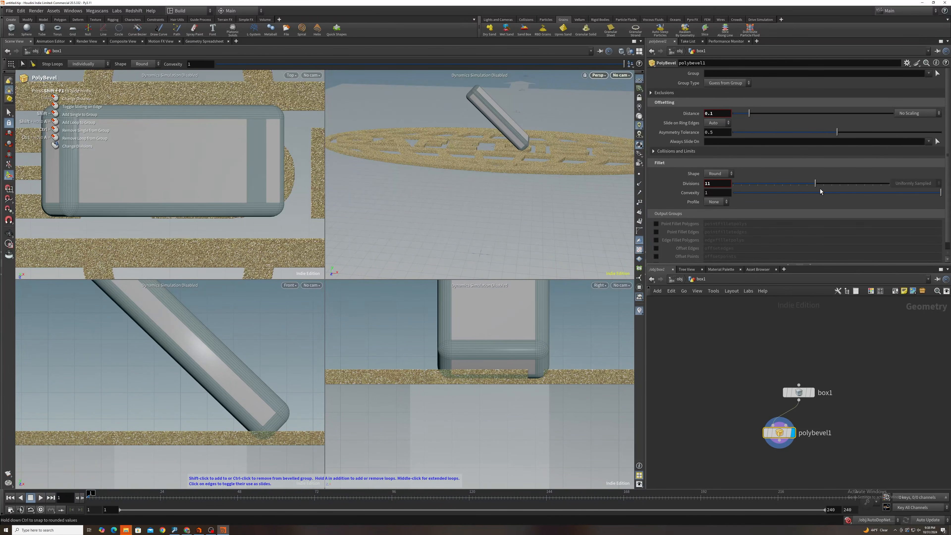
left_click_drag(752, 118, 767, 119)
- Add a Transform node after polybevel1 and lower the rounded box to a Y translation of about -0.06
key("Tab")
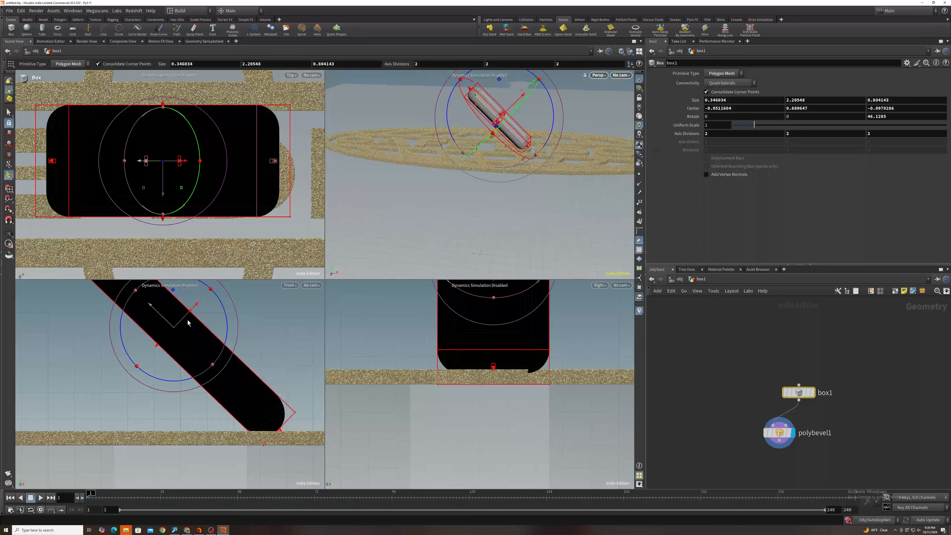
left_click(814, 503)
left_click(779, 462)
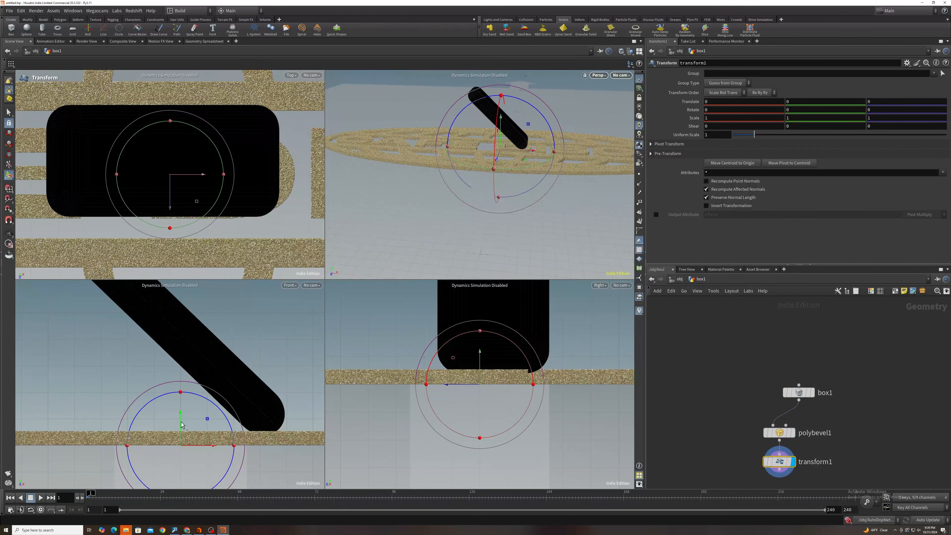
left_click_drag(179, 421, 184, 428)
scroll(487, 384, "up", 1)
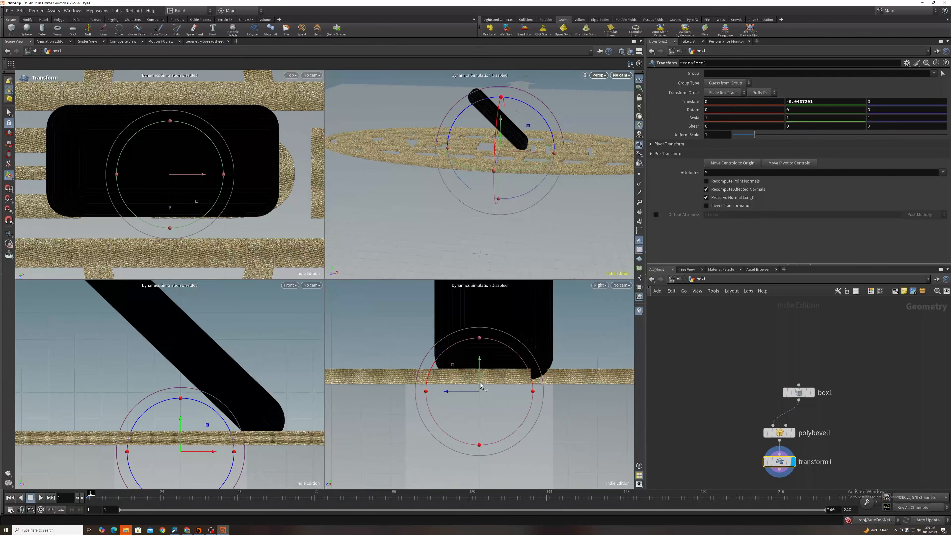
left_click_drag(480, 378, 480, 379)
middle_click_drag(730, 410, 734, 381)
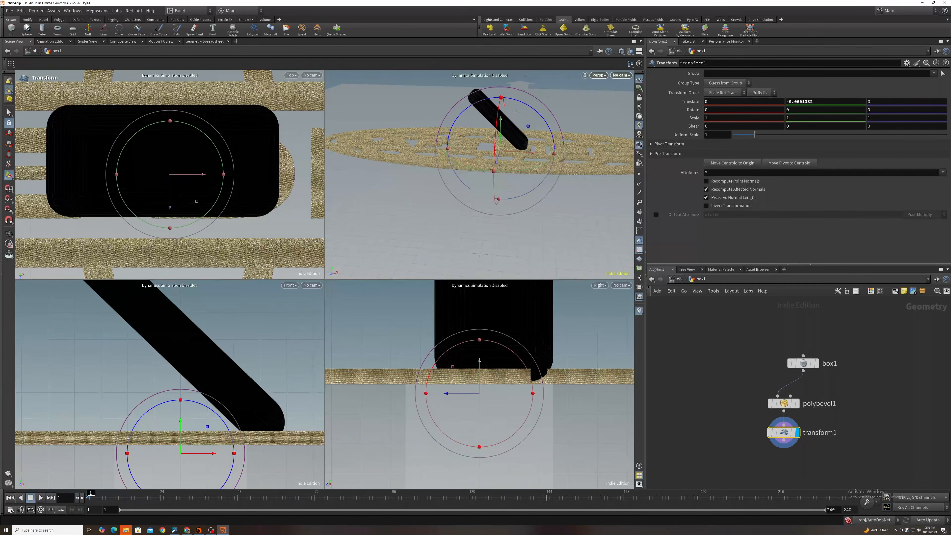
- Return to the object level and create a geometry object named curve
left_click(35, 51)
key("Tab")
type("null")
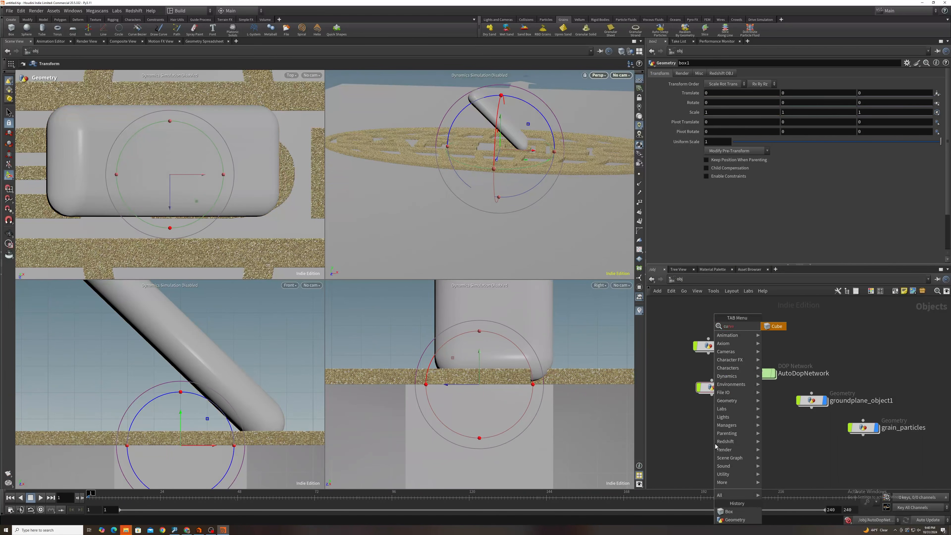
key("Return")
key("Tab")
type("geo")
key("Return")
left_click(715, 445)
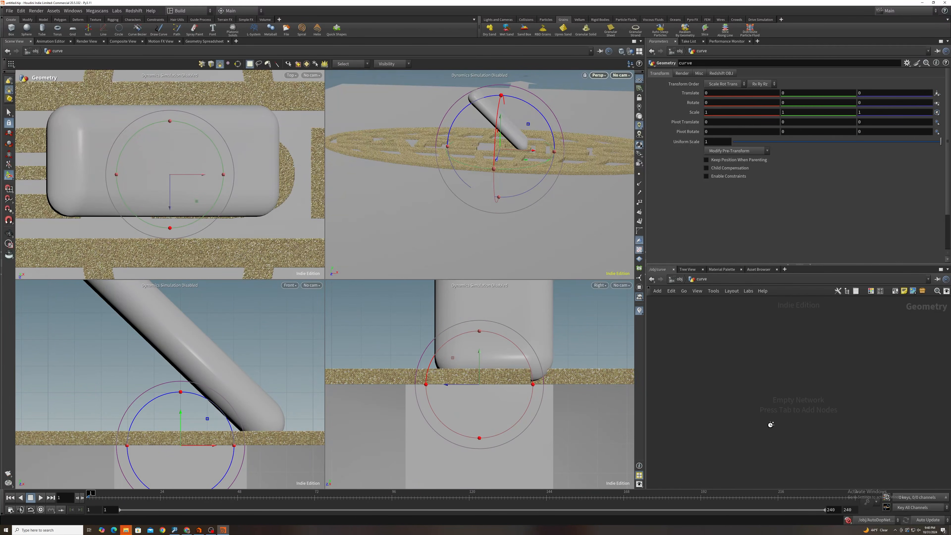
- Draw a winding Bezier curve back and forth across the logo in the top view with a Curve node inside the curve object
scroll(305, 190, "down", 6)
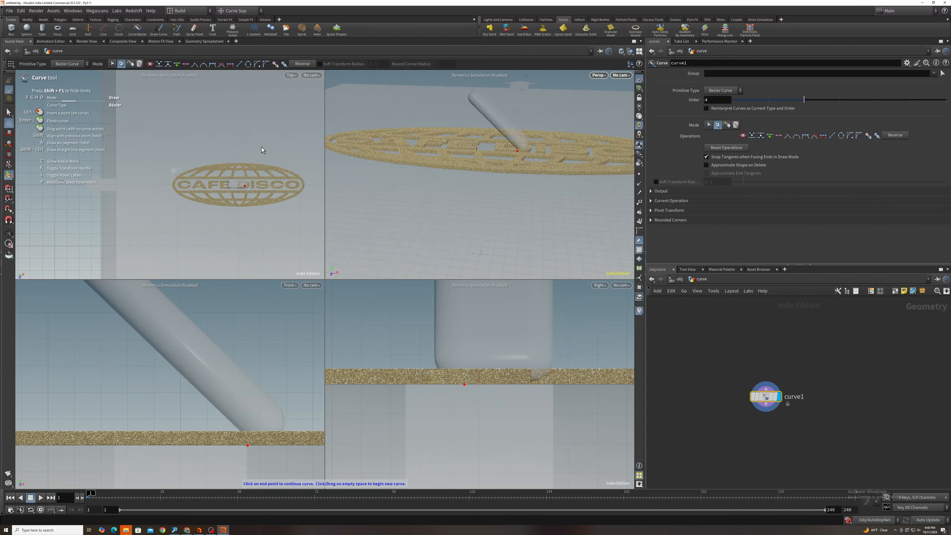
scroll(261, 176, "up", 1)
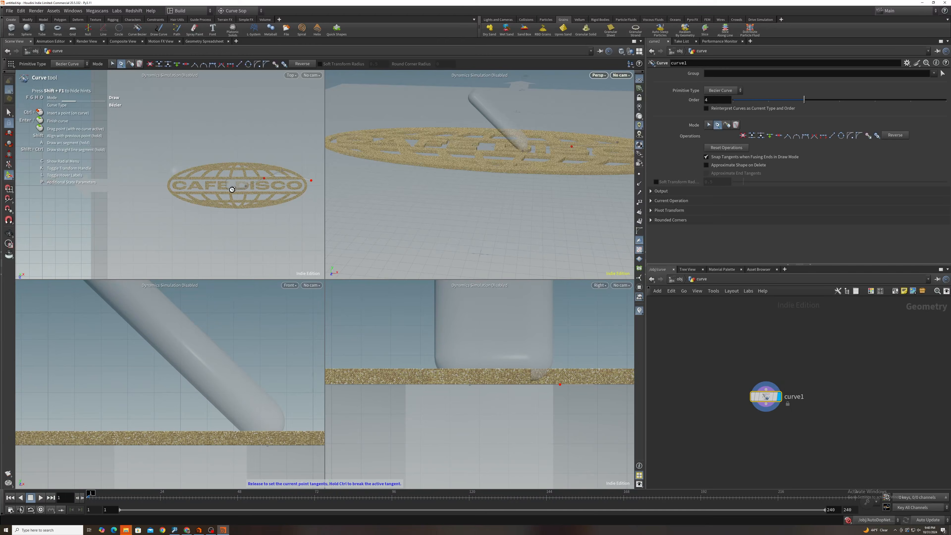
left_click_drag(285, 197, 307, 210)
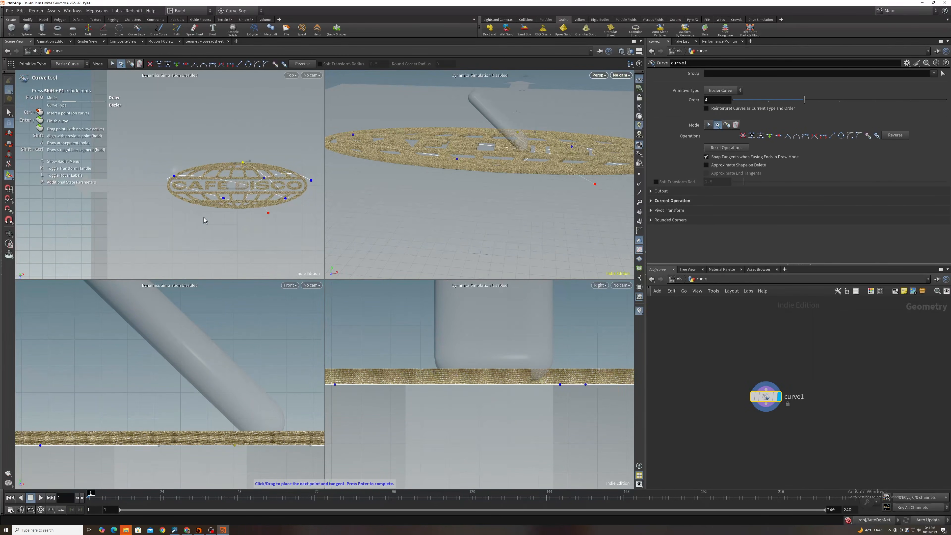
- Constrain box1 to the drawn curve with the Follow Path constraint, without choosing a look-up object
left_click(679, 278)
left_click(693, 399)
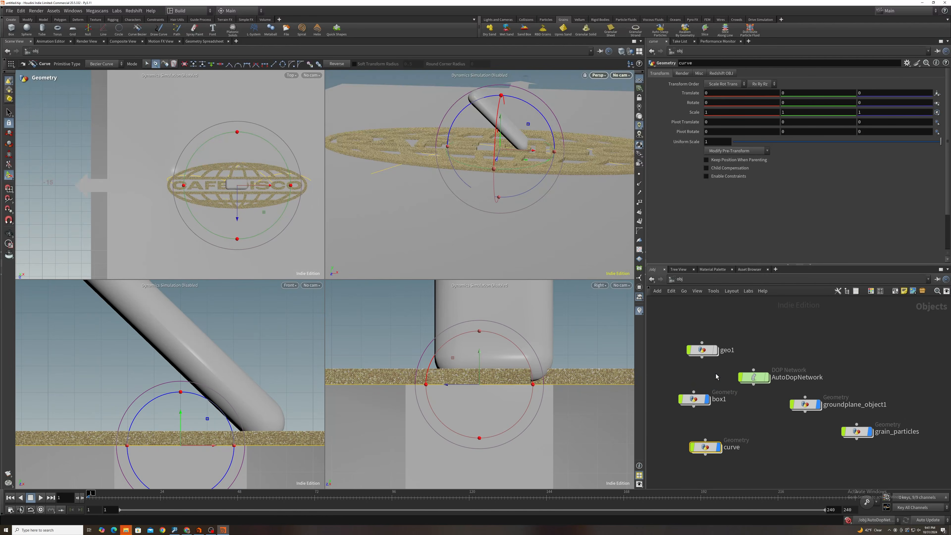
left_click(113, 19)
left_click(155, 19)
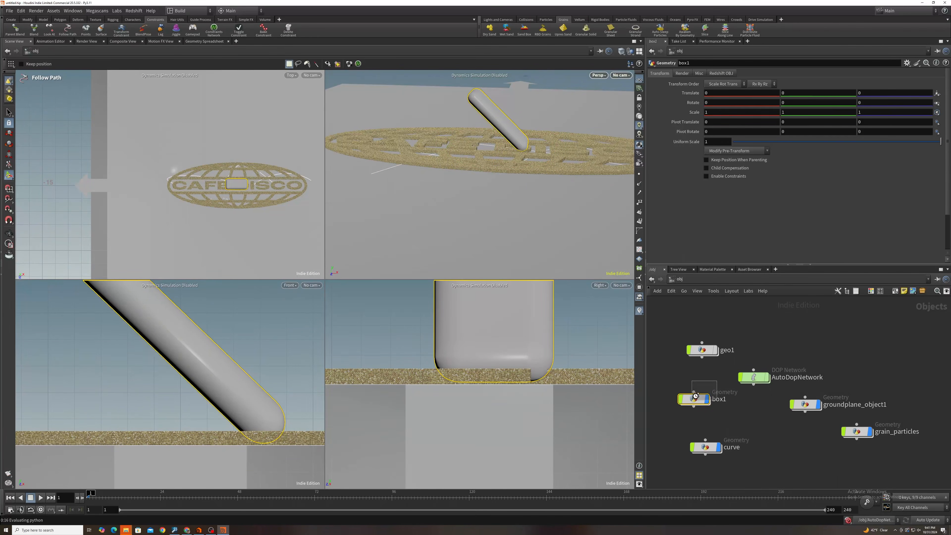
left_click(67, 29)
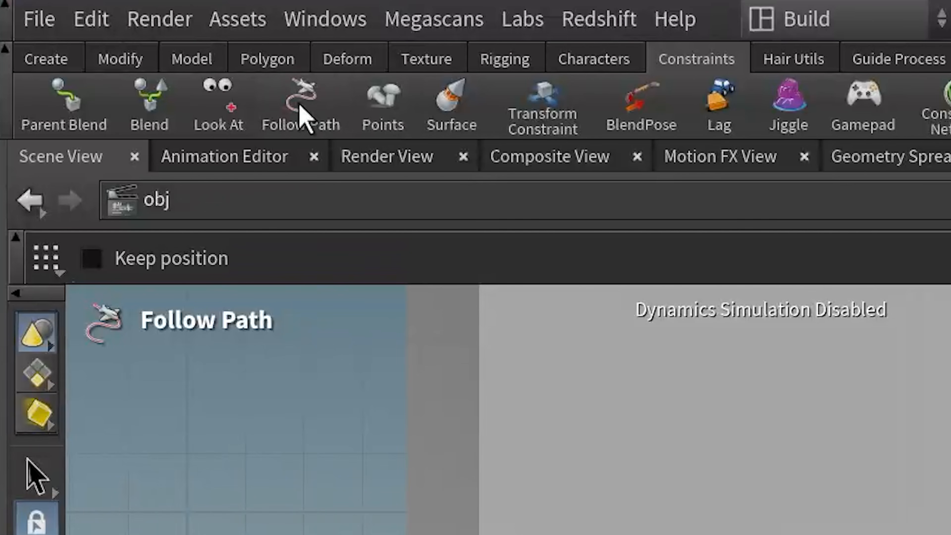
left_click(447, 309)
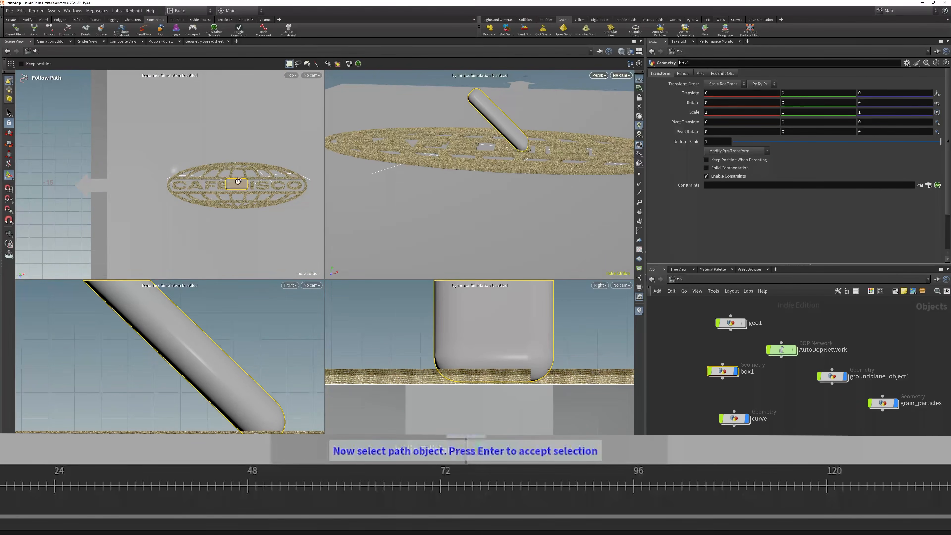
key("Return")
key("Return")
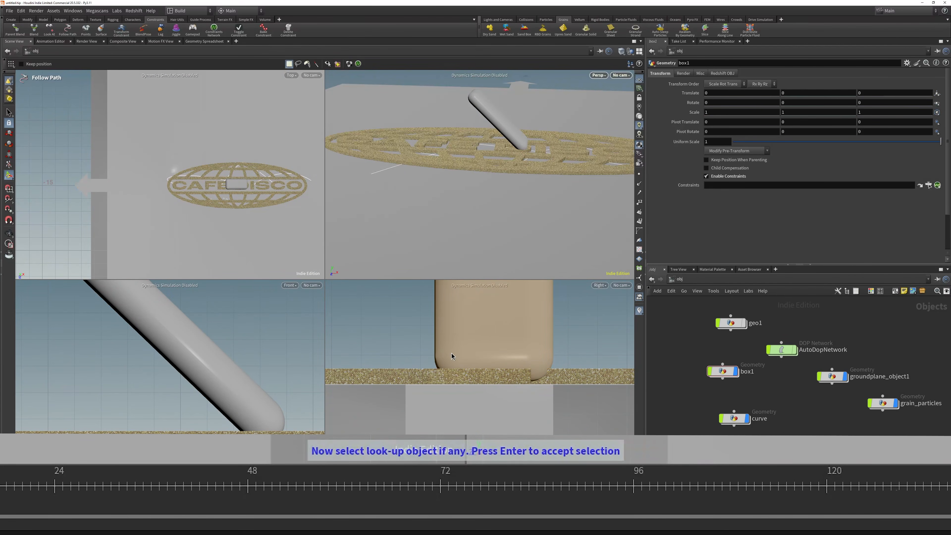
key("Return")
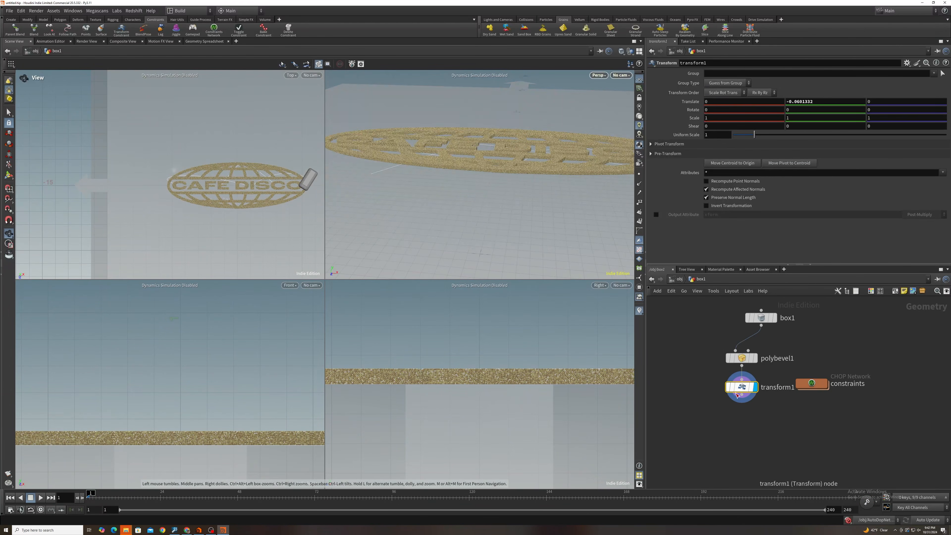
- Play the animation at object level and check how the box travels along the curve
key("u")
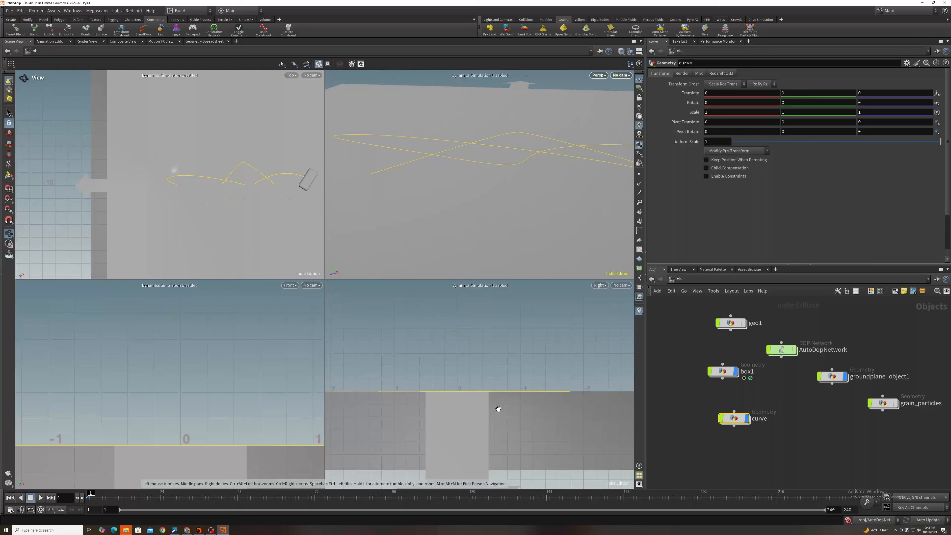
scroll(502, 403, "down", 6)
scroll(442, 401, "up", 3)
scroll(185, 413, "down", 10)
scroll(183, 415, "up", 2)
left_click(40, 497)
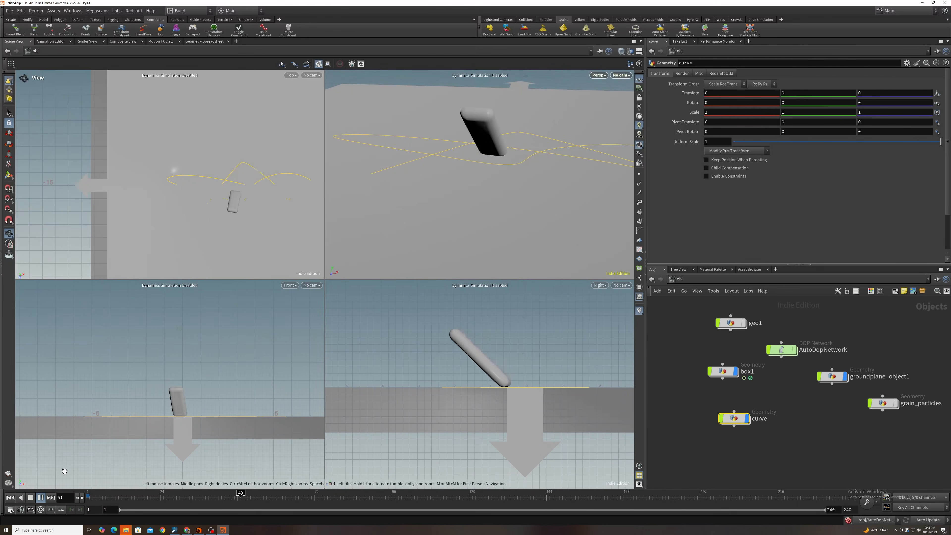
- Set the Y rotation of transform1 inside box1 to -90 degrees
double_click(711, 370)
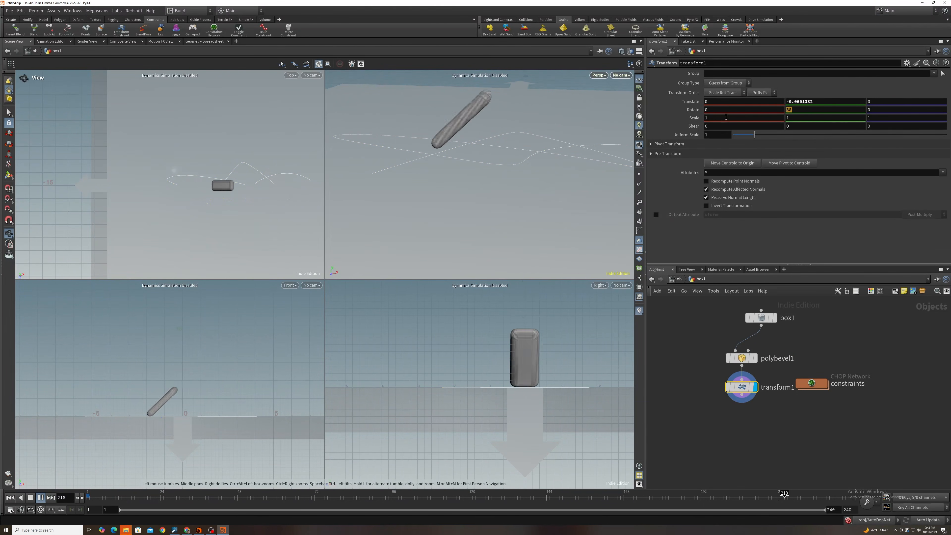
type("-90")
key("Return")
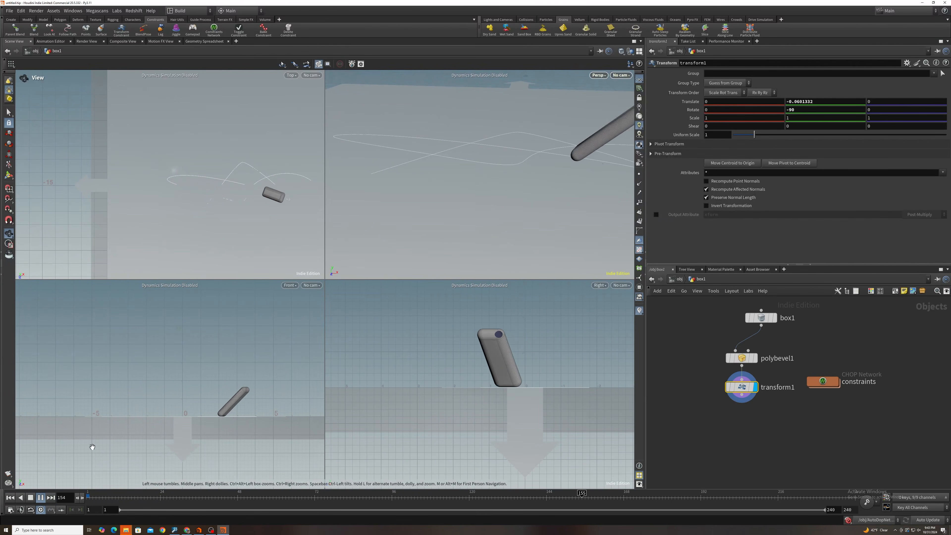
- Stop the playback, delete the free end point of curve1 to shorten the path, and replay the animation
left_click(680, 279)
double_click(734, 419)
left_click(40, 497)
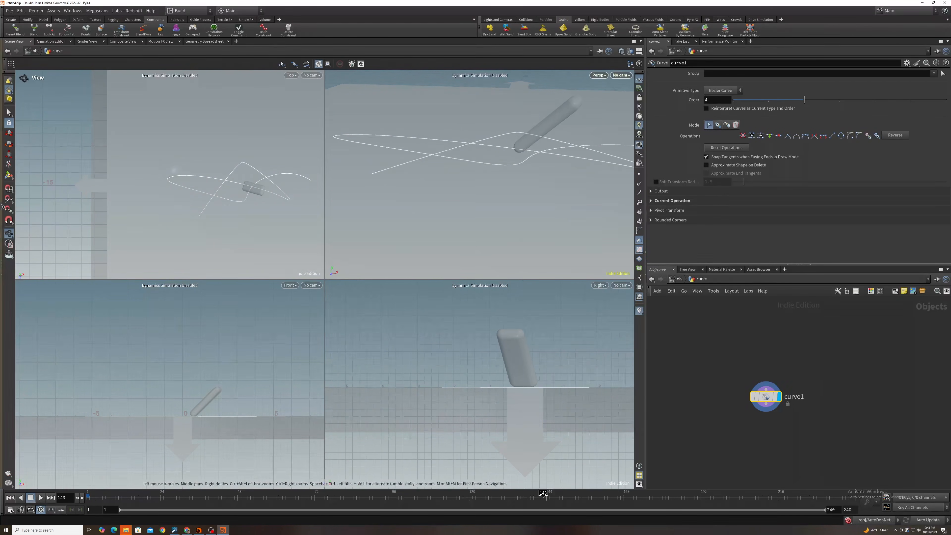
left_click(9, 175)
left_click(373, 175)
key("Delete")
left_click(43, 498)
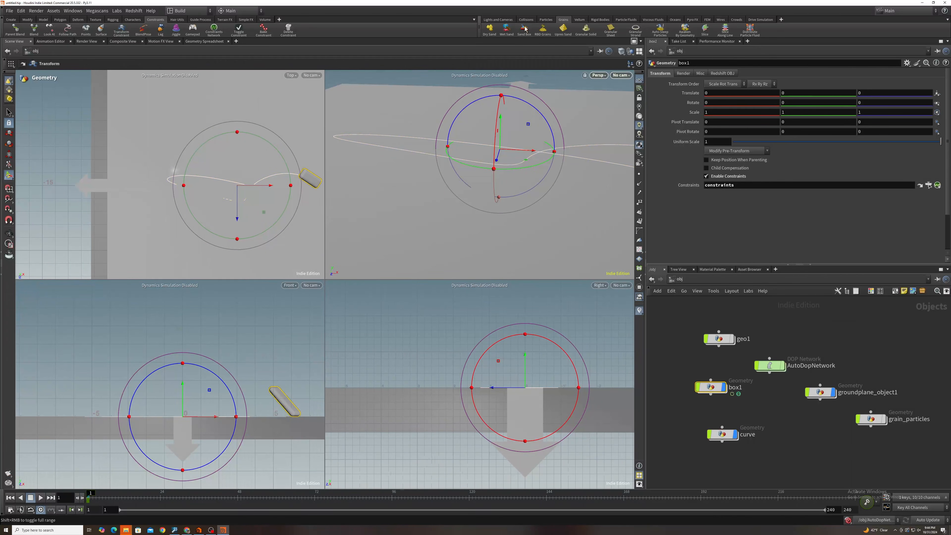
- Make box1 a static collision object for the grains and select its node in the AutoDopNetwork
left_click(525, 20)
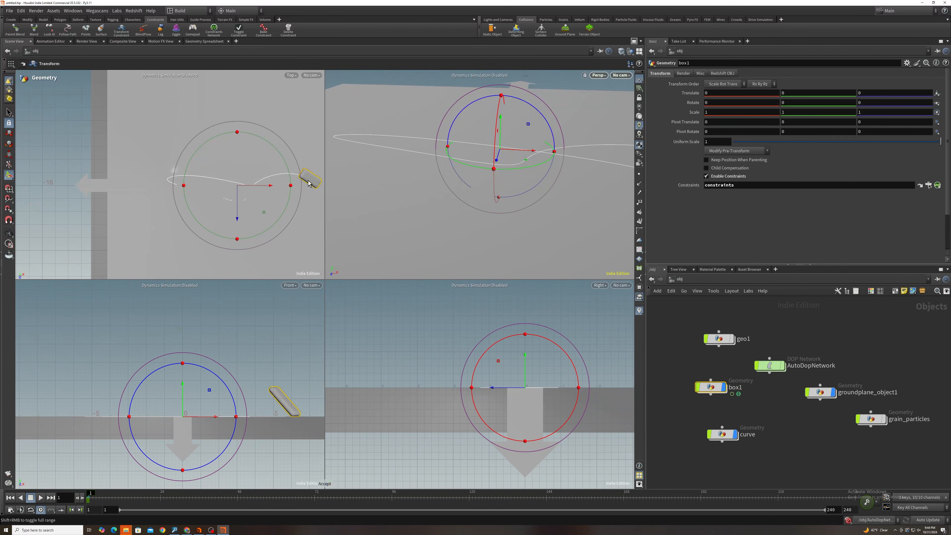
double_click(770, 369)
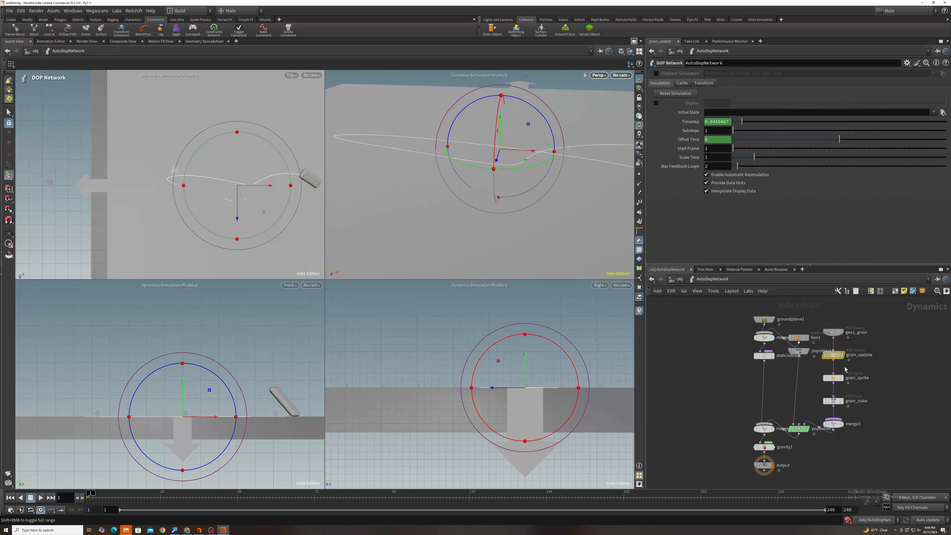
left_click(798, 338)
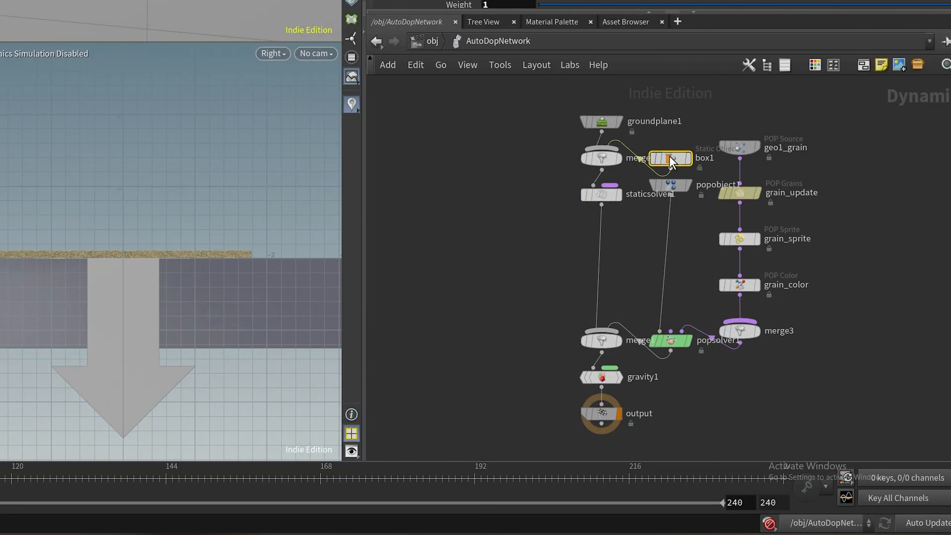
- Change the Particle Separation of the grain_update POP Grains node, replacing its trailing decimals with 1
left_click(739, 194)
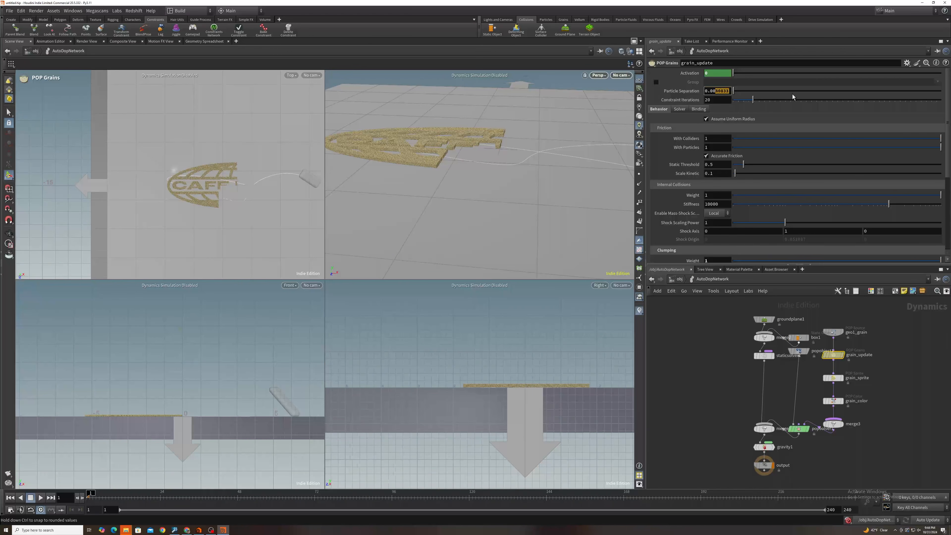
key("BackSpace")
type("1")
key("Return")
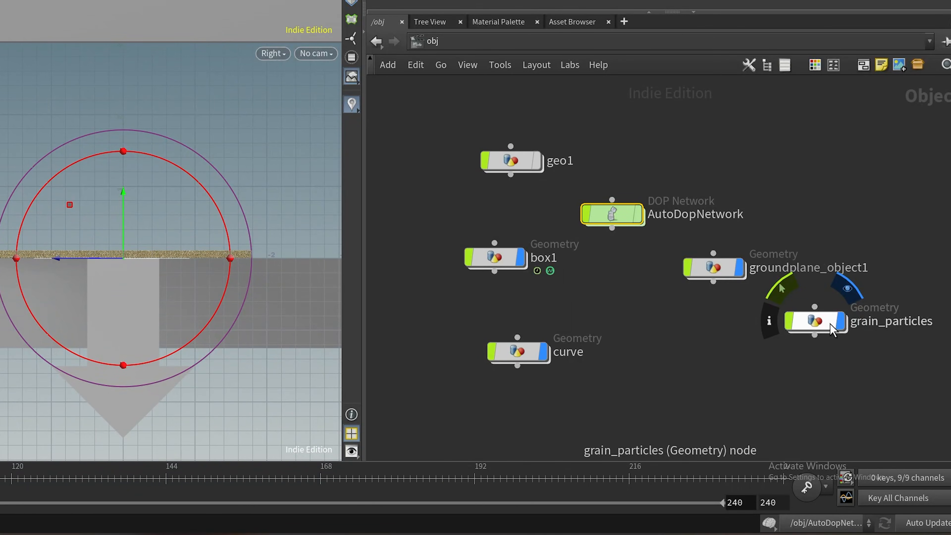
- Display the cache_grain File Cache node inside grain_particles and save frames 1 to 240 to disk in the background
double_click(823, 323)
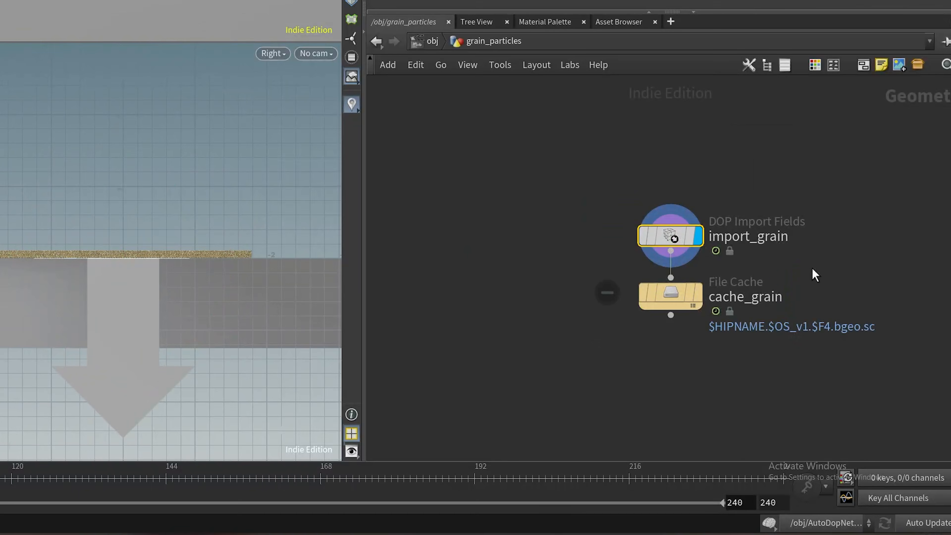
left_click_drag(810, 267, 563, 340)
left_click_drag(663, 332, 664, 329)
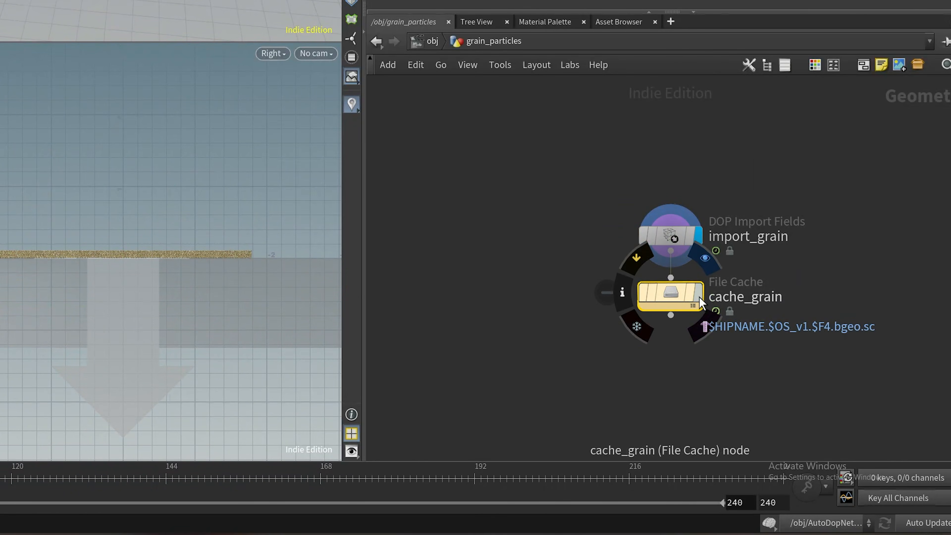
left_click(697, 296)
left_click_drag(845, 302, 610, 334)
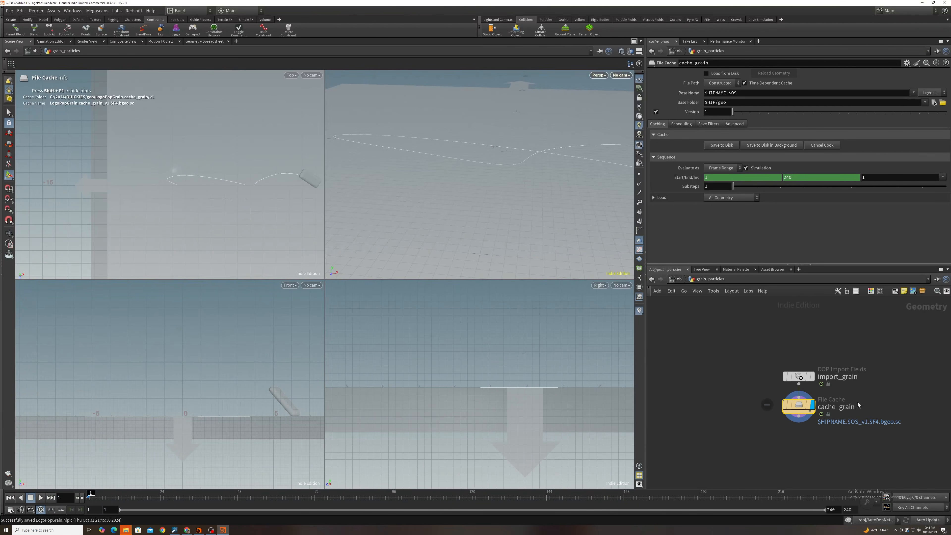
left_click_drag(877, 275, 386, 356)
left_click(763, 147)
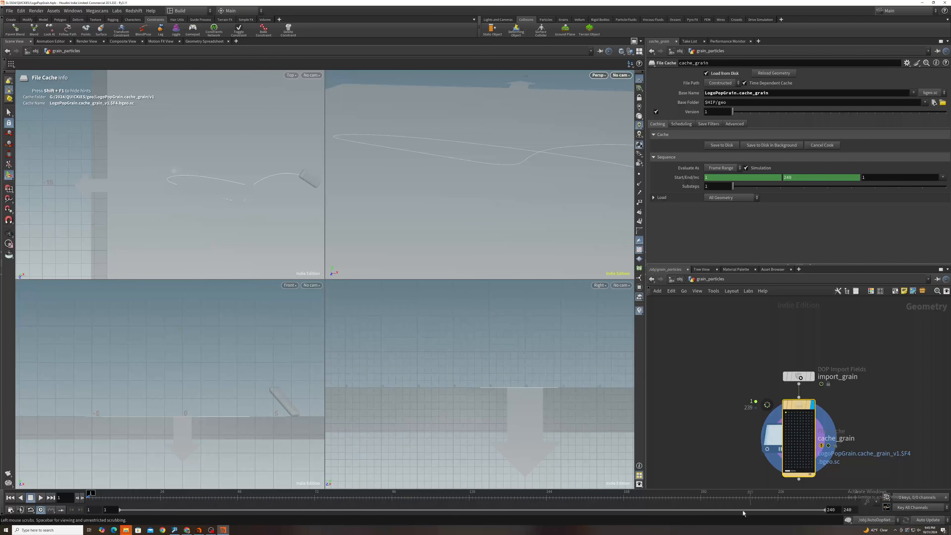
left_click(210, 529)
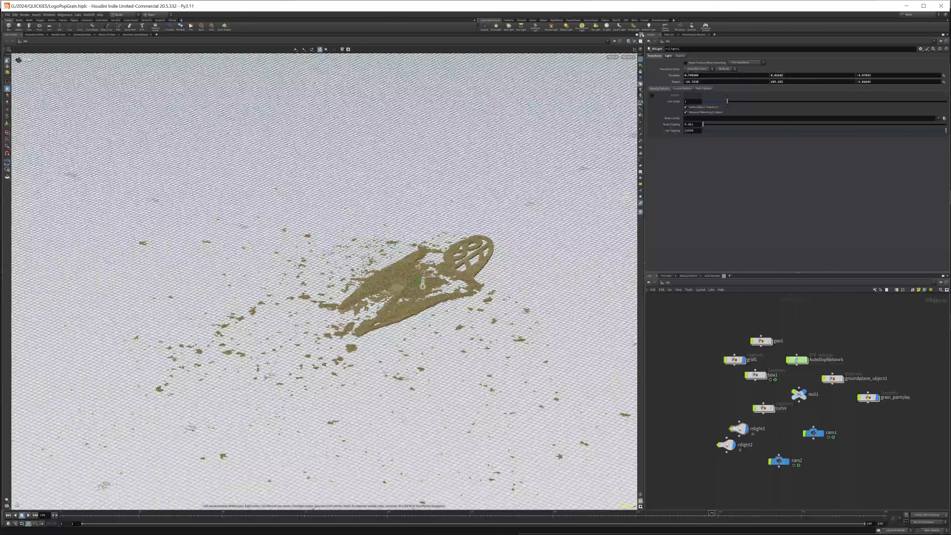
- Split the scene view side by side, open a Redshift RenderView in the new pane, and select grain_particles to show its parameters
left_click(641, 34)
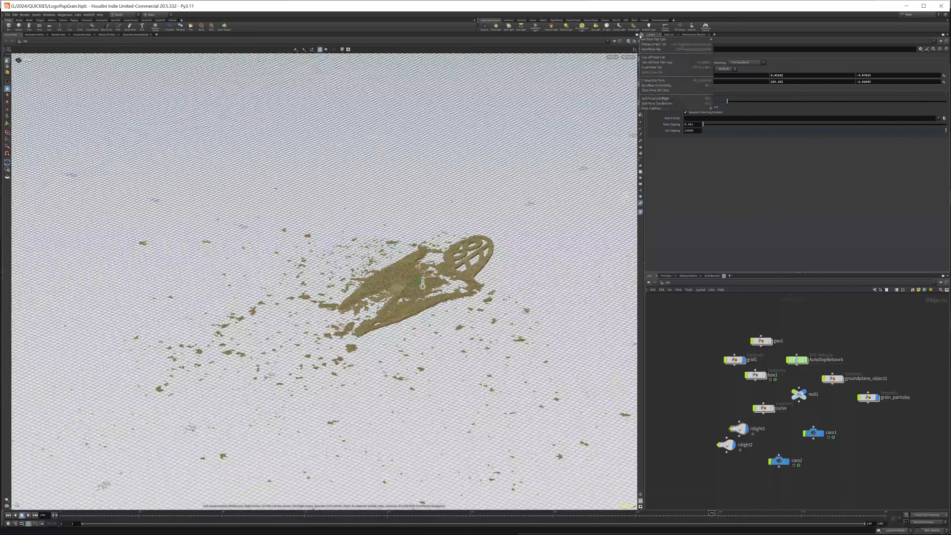
left_click(663, 98)
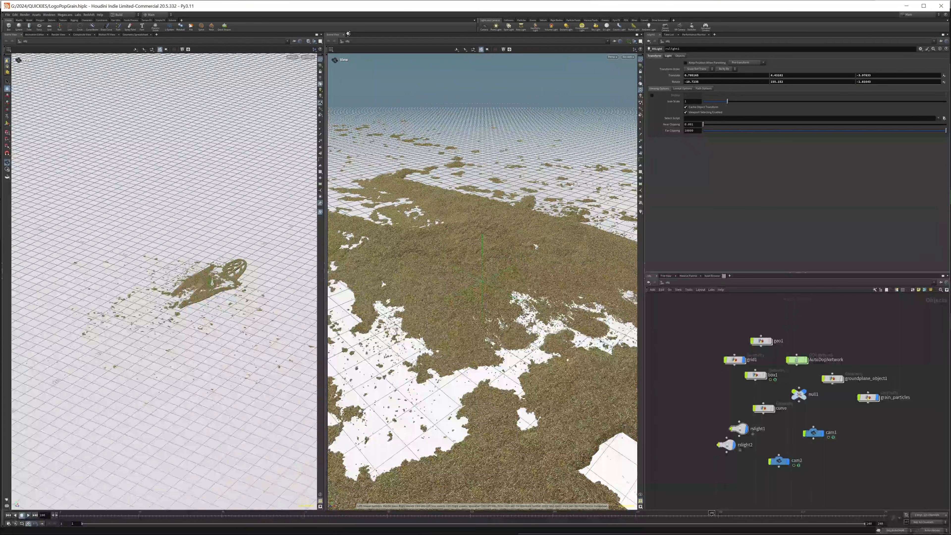
mouse_move(368, 44)
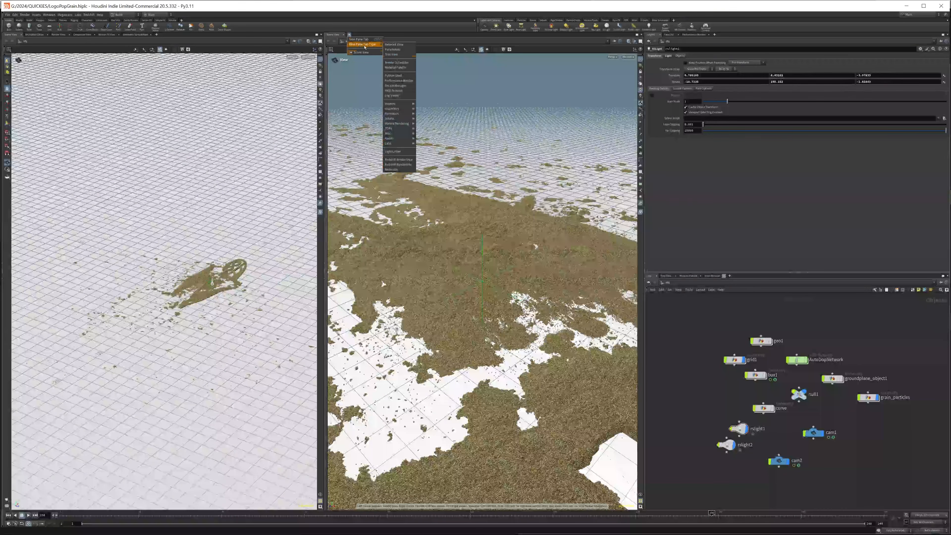
left_click(406, 160)
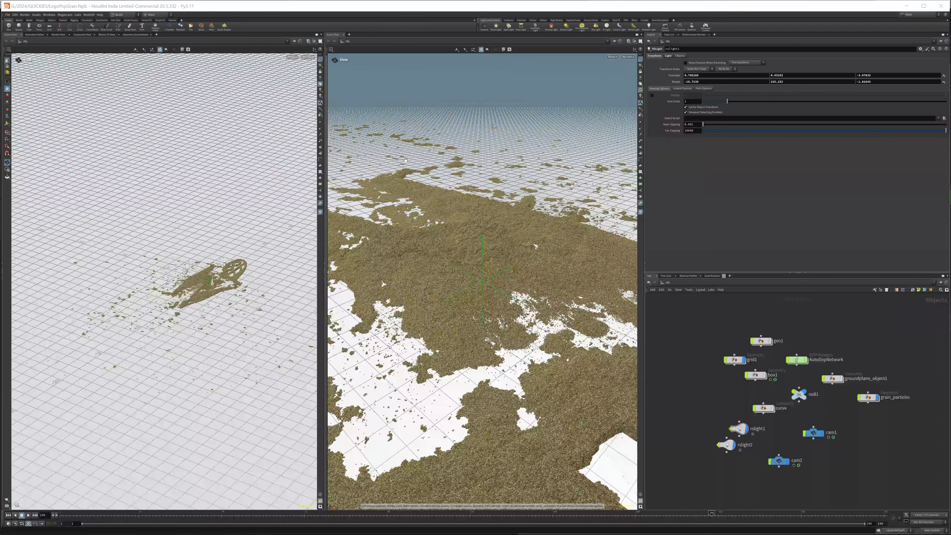
left_click_drag(876, 388, 858, 412)
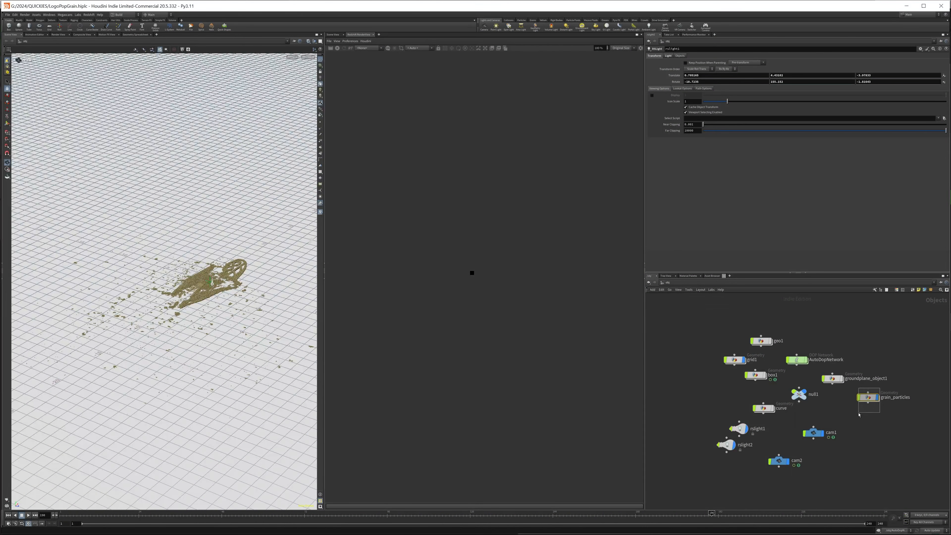
left_click(694, 56)
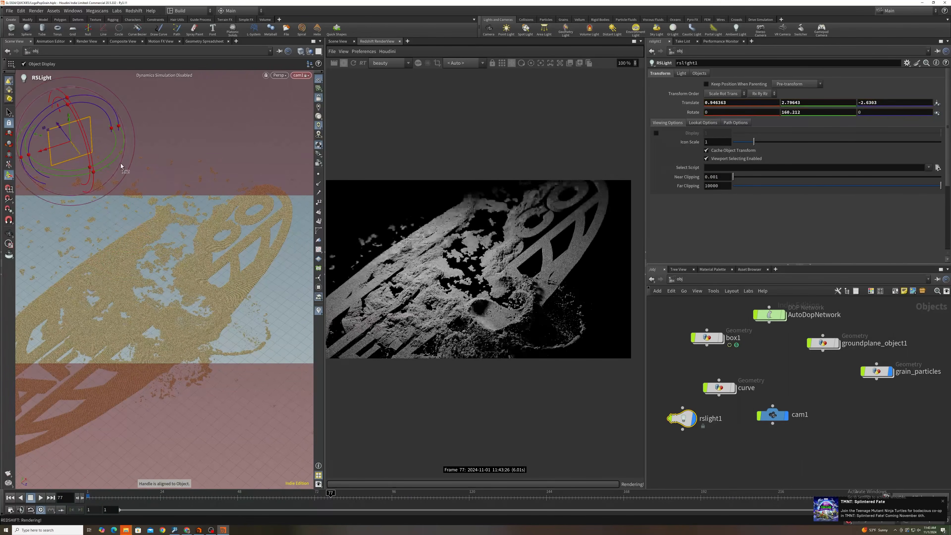
- Nudge rslight1 above the logo and set cam1's resolution to 1920 by 1920
middle_click_drag(476, 270, 480, 274)
mouse_move(58, 125)
left_mouse_down()
mouse_move(45, 107)
mouse_move(57, 125)
left_mouse_up()
middle_click_drag(675, 372, 692, 368)
left_click(789, 411)
left_click_drag(720, 93, 664, 101)
type("1920")
key("Tab")
type("1920")
key("Return")
scroll(512, 283, "down", 2)
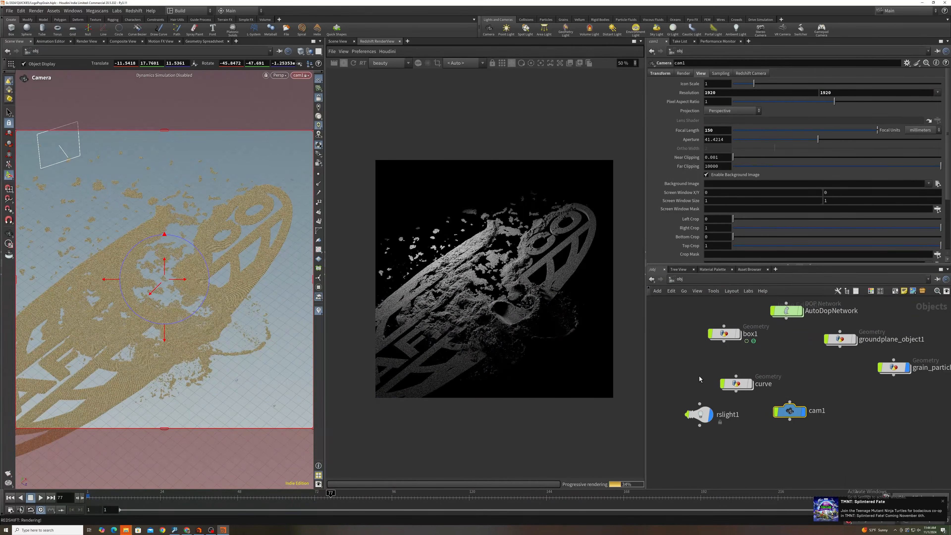
- Create a Redshift material network in the mat context with an RS User Data Color node feeding StandardMaterial1's base color
middle_click_drag(700, 379, 718, 364)
key("Tab")
left_click(679, 280)
key("Tab")
left_click(725, 395)
double_click(724, 396)
key("Tab")
left_click(789, 105)
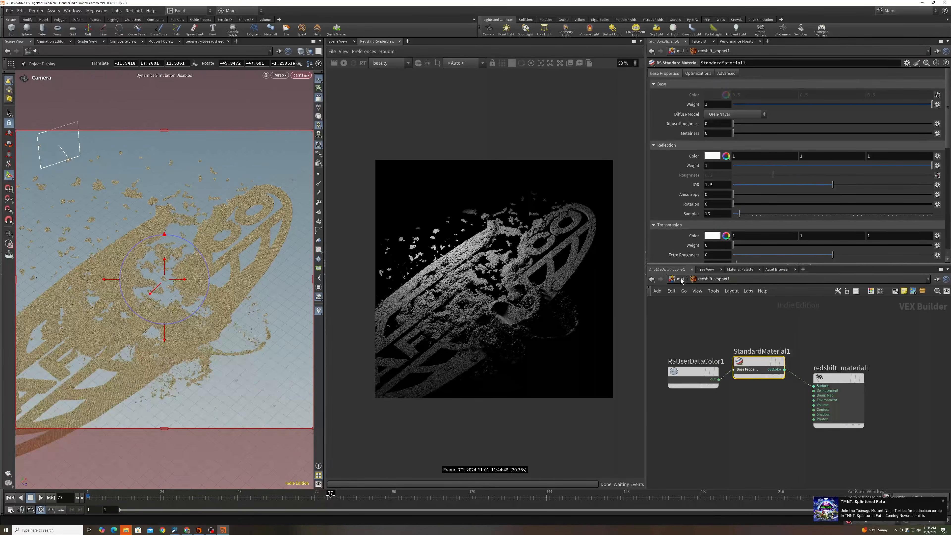
- Assign /mat/redshift_vopnet1 as grain_particles' render material, save the scene and restart the Redshift render
left_click(681, 280)
left_click(886, 376)
left_click(682, 73)
left_click(937, 84)
key("ctrl+s")
left_click(344, 63)
middle_click_drag(756, 378, 750, 401)
scroll(483, 315, "down", 1)
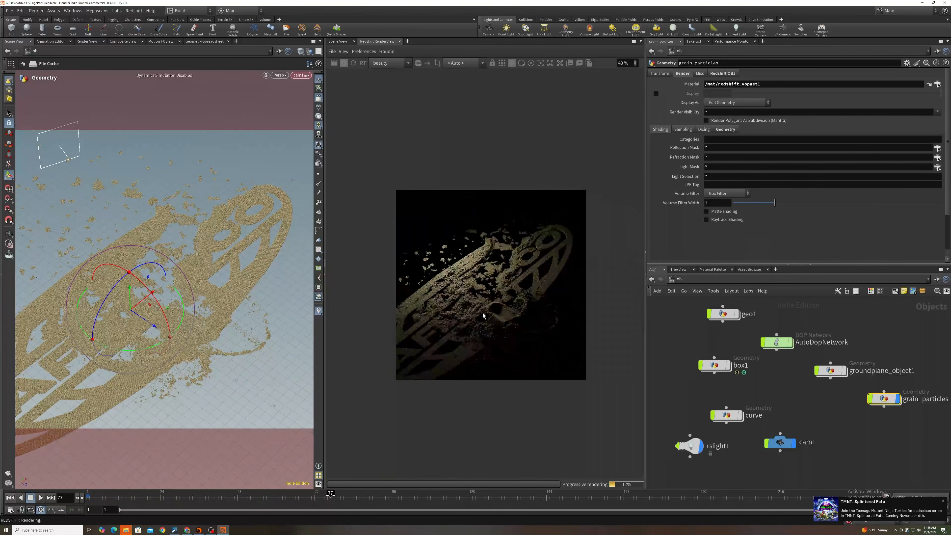
- Add a grid object as the floor and move it down beneath the sand logo
middle_click_drag(734, 355, 722, 342)
key("Tab")
left_click(673, 328)
left_click_drag(129, 287, 130, 323)
- Create a Redshift Material with white emission at weight 1 and assign /mat/Material1 to grid1
left_click(680, 279)
left_click(699, 315)
key("Tab")
left_click(777, 73)
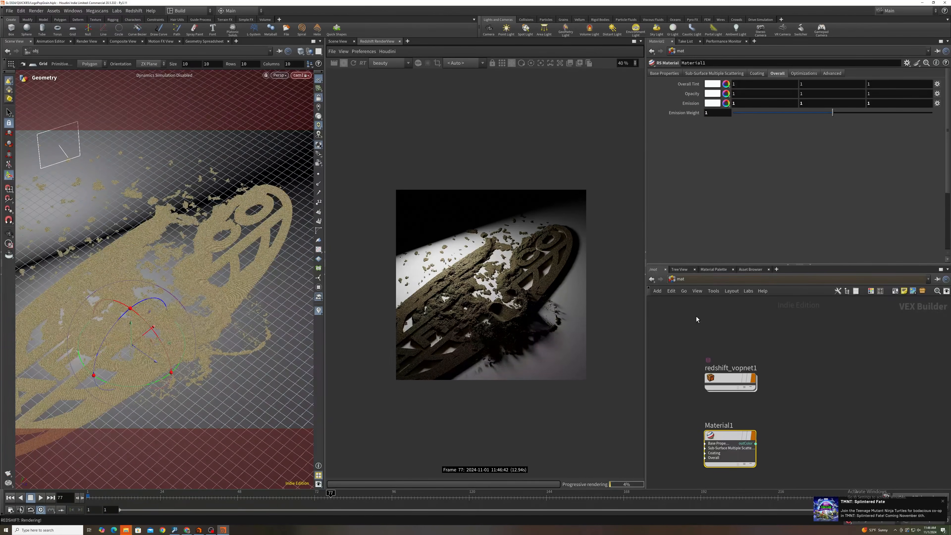
left_click(680, 279)
left_click(682, 74)
left_click(937, 84)
scroll(520, 299, "up", 3)
- Add an RS Ramp to redshift_vopnet1 and wire it between RSUserDataColor1 and StandardMaterial1's base color
left_click(680, 279)
left_click(700, 314)
double_click(727, 378)
key("Tab")
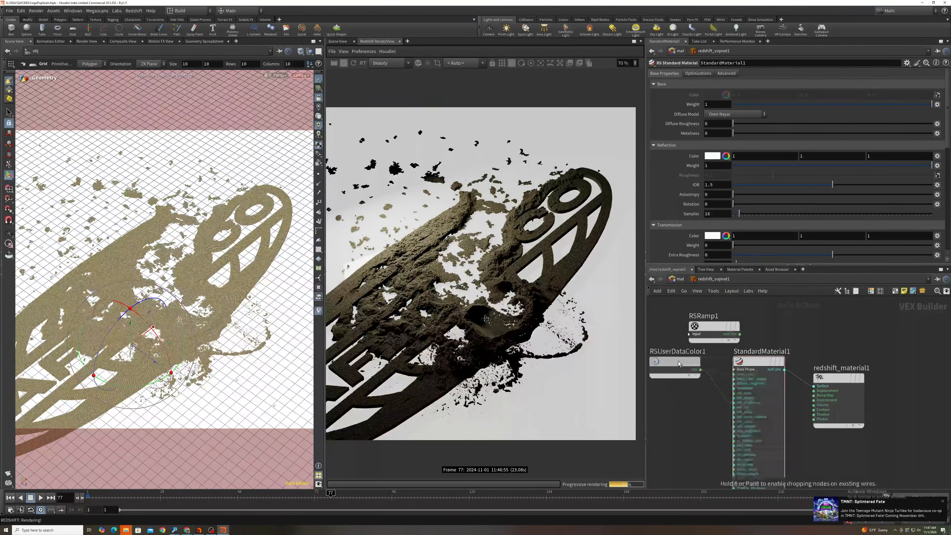
left_click_drag(699, 369, 733, 374)
- Shift RSRamp1's points, give point 3 at position 0.326742 the peach colour 1, 0.771, 0.542, and open the neighbouring point's colour
left_click(714, 326)
left_click_drag(775, 242, 748, 242)
left_click(760, 242)
double_click(759, 241)
left_click(645, 90)
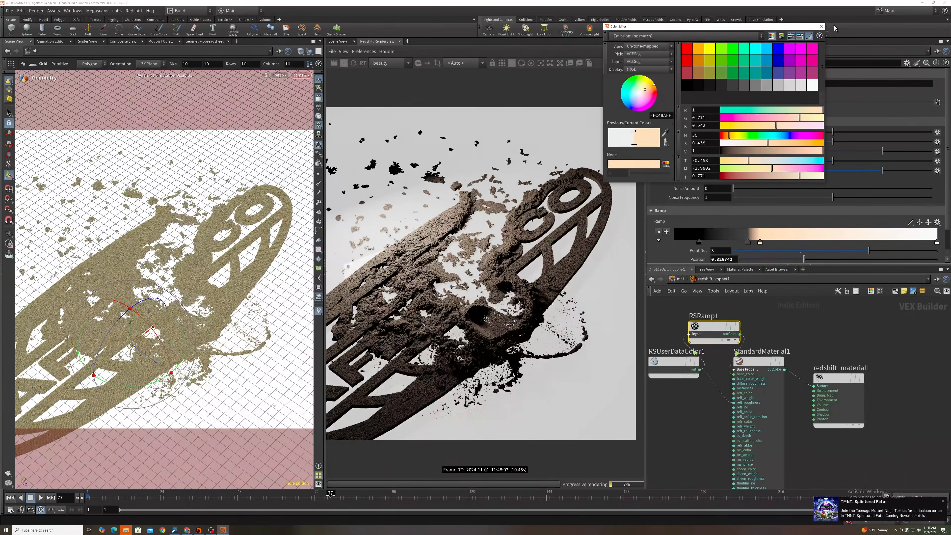
left_click(821, 26)
double_click(748, 242)
left_click(821, 26)
- Select rslight1 at object level, unlock the camera from the view and save the scene
left_click(680, 279)
left_click(678, 432)
left_click(318, 98)
scroll(493, 321, "down", 1)
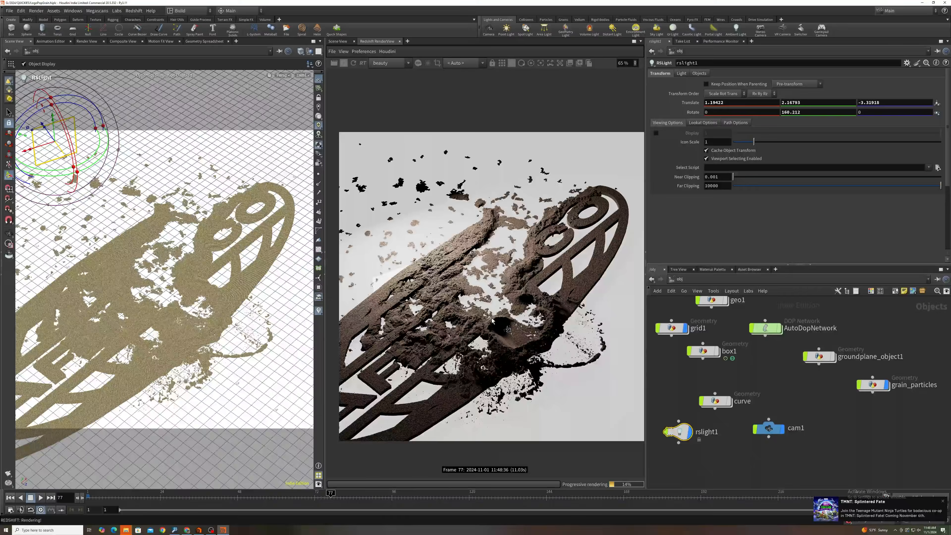
key("ctrl+s")
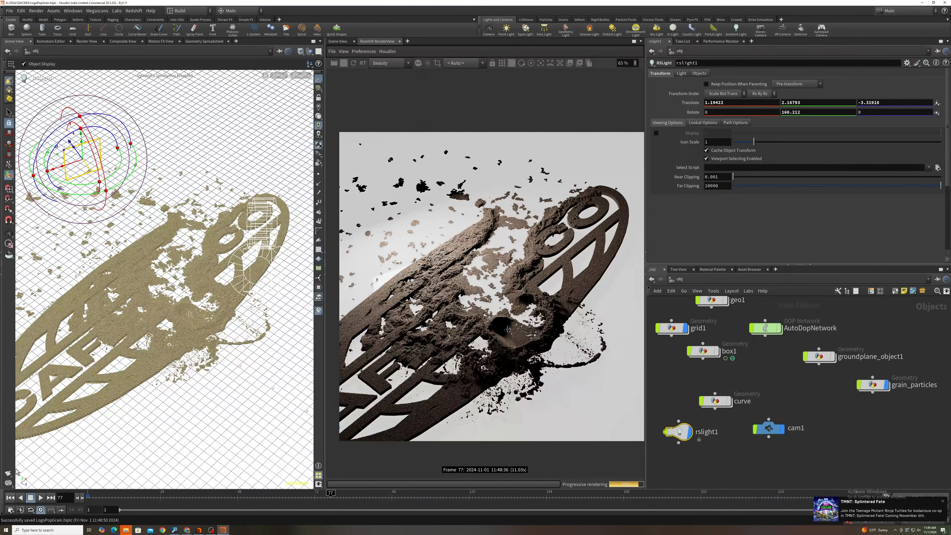
- Move rslight1 higher above the logo and set its rectangular area's first size value to 2
left_click_drag(82, 144, 63, 57)
left_click(681, 74)
scroll(423, 210, "up", 1)
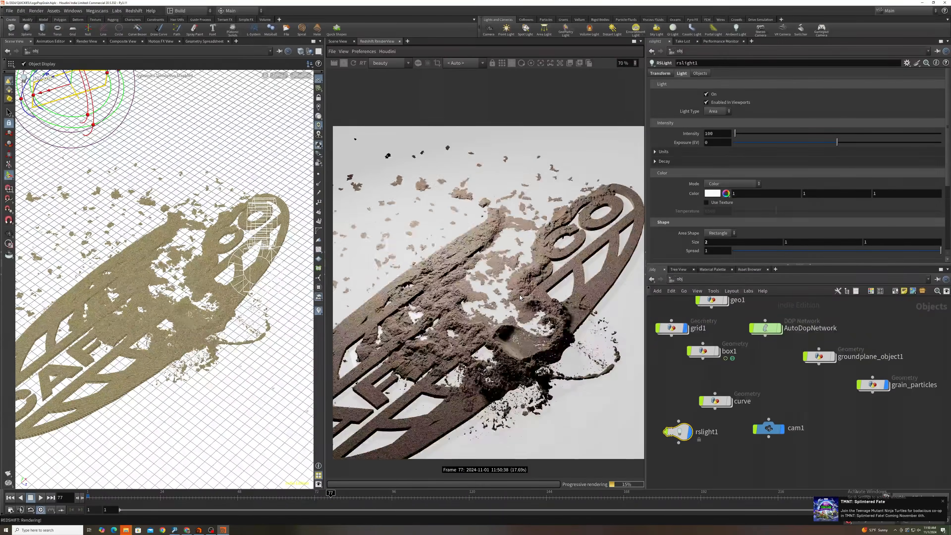
- Rework RSRamp1 so it starts white and reaches peach at position 0.580038
left_click(680, 279)
left_click(714, 326)
double_click(747, 242)
left_click(823, 26)
middle_click_drag(601, 337, 594, 331)
scroll(594, 331, "up", 1)
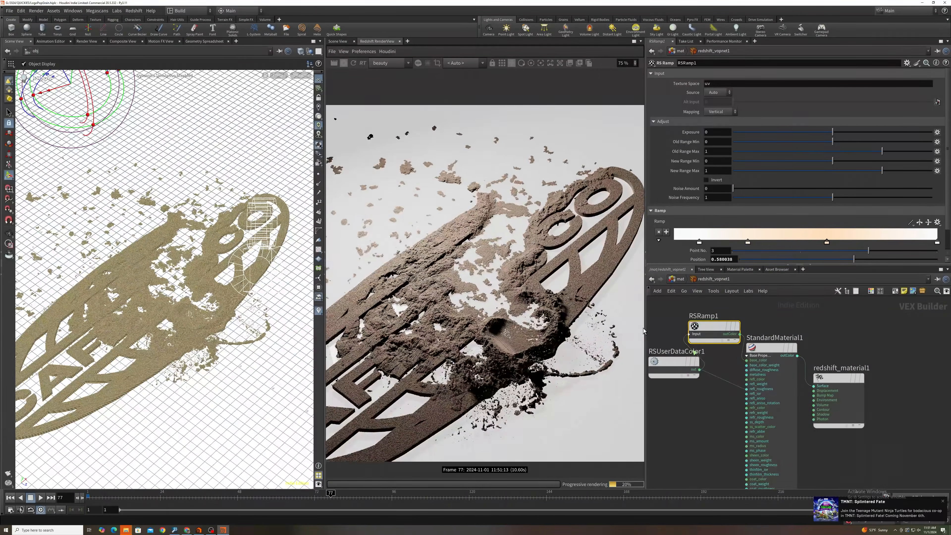
- Duplicate rslight1 as a second Redshift area light and position the copy beside the logo
left_click(680, 279)
left_click(729, 432)
key("ctrl+c")
key("ctrl+v")
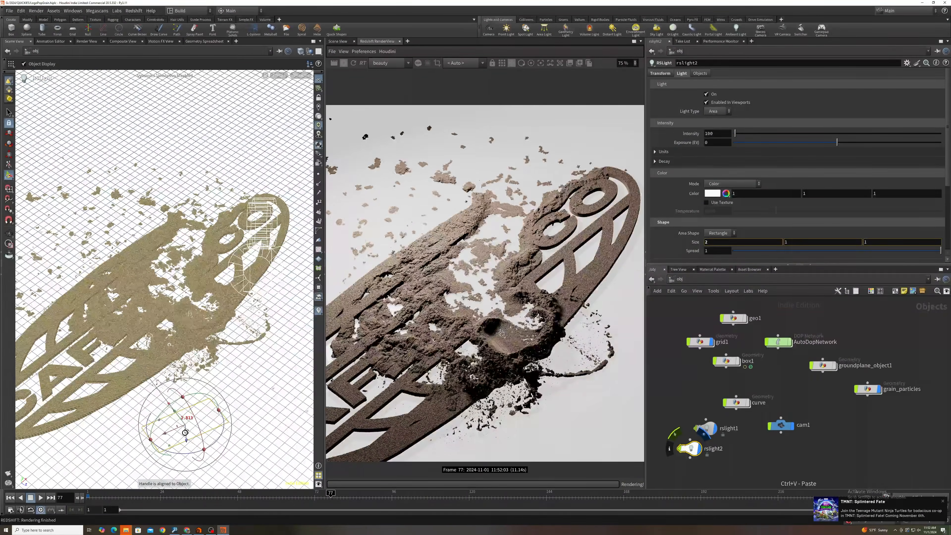
left_click_drag(202, 434, 261, 370)
left_click_drag(194, 325, 189, 299, "alt")
scroll(189, 300, "down", 3)
left_click_drag(262, 313, 266, 355)
- Try a brownish-orange colour of 0.5, 0.25, 0 on RSRamp1's point at position 0.580038
left_click(153, 405)
left_click(867, 389)
left_click(679, 279)
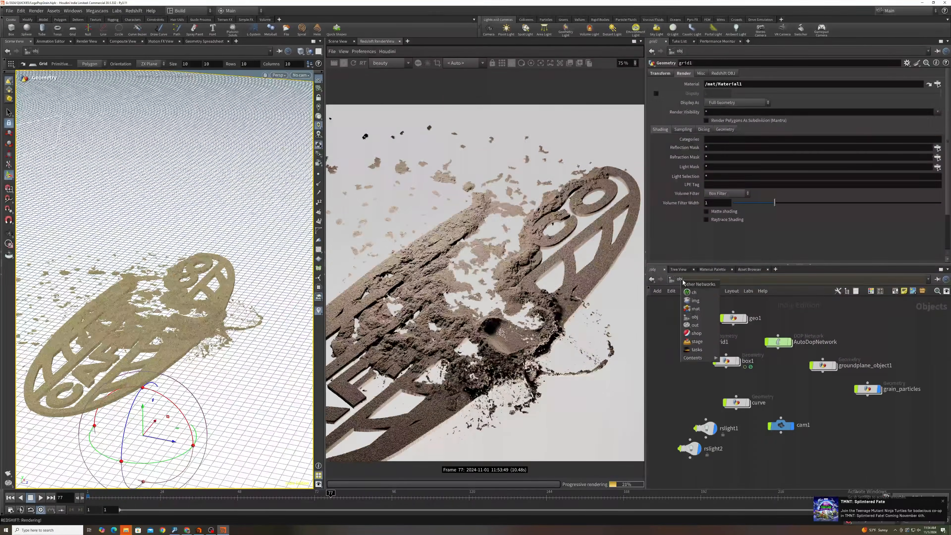
left_click(691, 305)
left_click(713, 326)
double_click(827, 242)
left_click(721, 61)
left_click(703, 49)
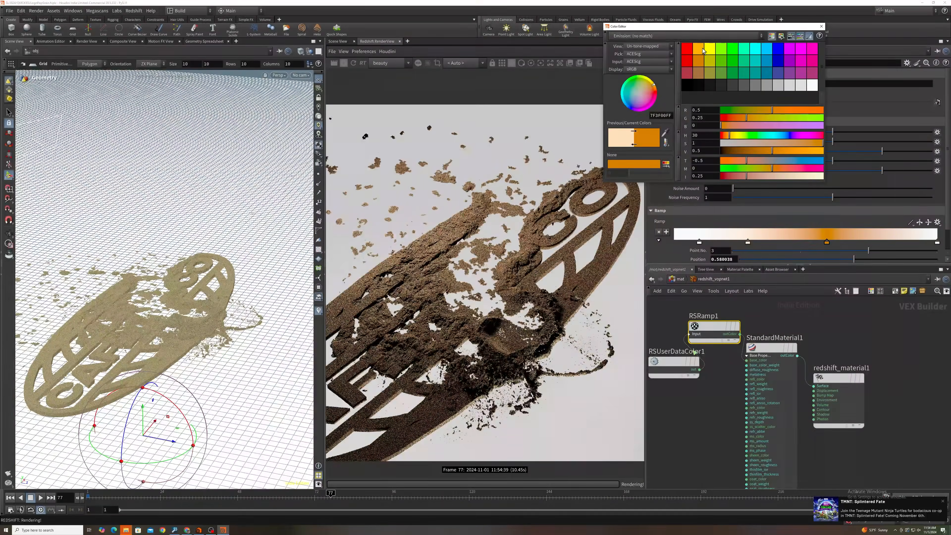
left_click(821, 26)
- Set StandardMaterial1's subsurface weight to 0.2 and connect RSRamp1's output to its subsurface color
scroll(729, 374, "down", 2)
middle_click_drag(786, 412, 773, 382)
left_click(753, 317)
scroll(684, 204, "down", 6)
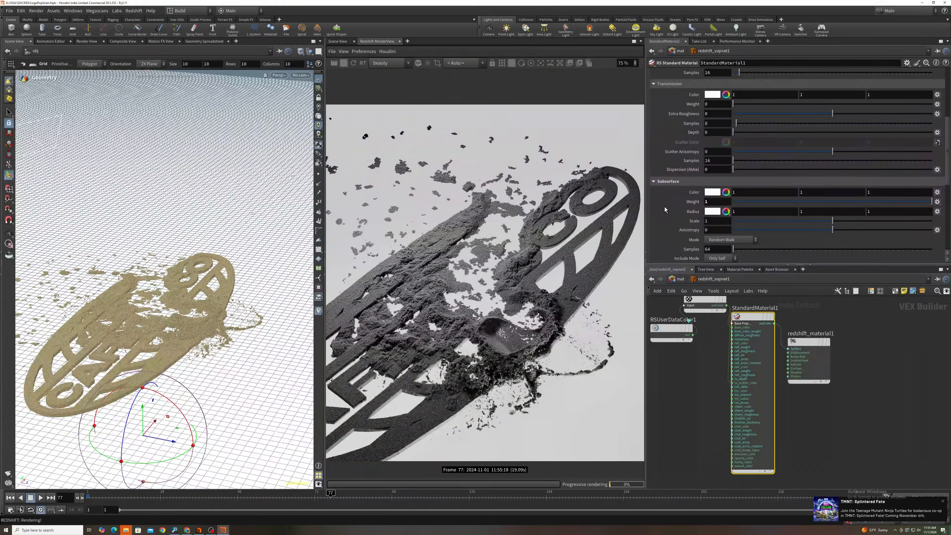
left_click_drag(706, 300, 698, 388)
left_click(748, 243)
left_click_drag(719, 395, 750, 379)
left_click(753, 317)
double_click(706, 201)
type(".2")
key("Return")
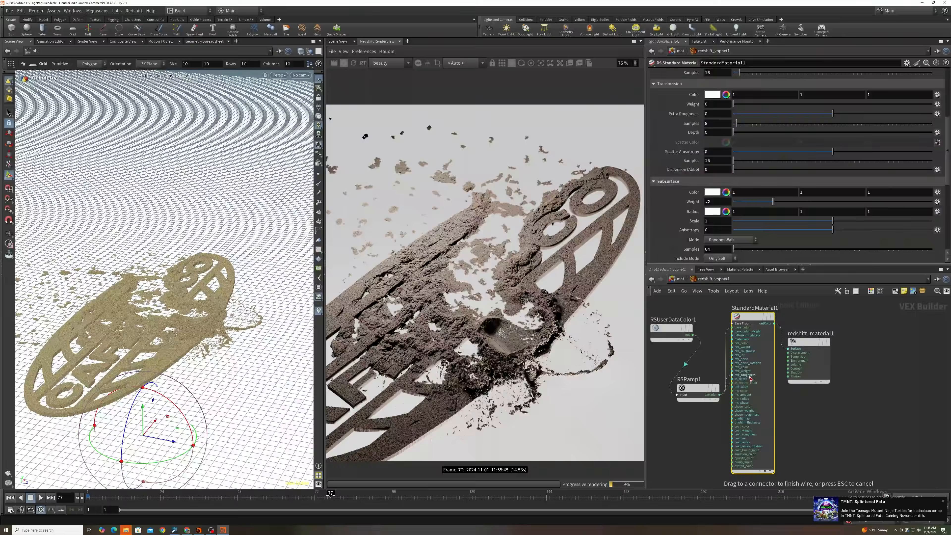
left_click(740, 391)
- Set the hue of RSRamp1's point 2 at position 0.665715 to 26, giving 1, 0.7515, 0.559
left_click(697, 388)
double_click(849, 242)
left_click_drag(730, 135, 727, 135)
scroll(555, 295, "up", 4)
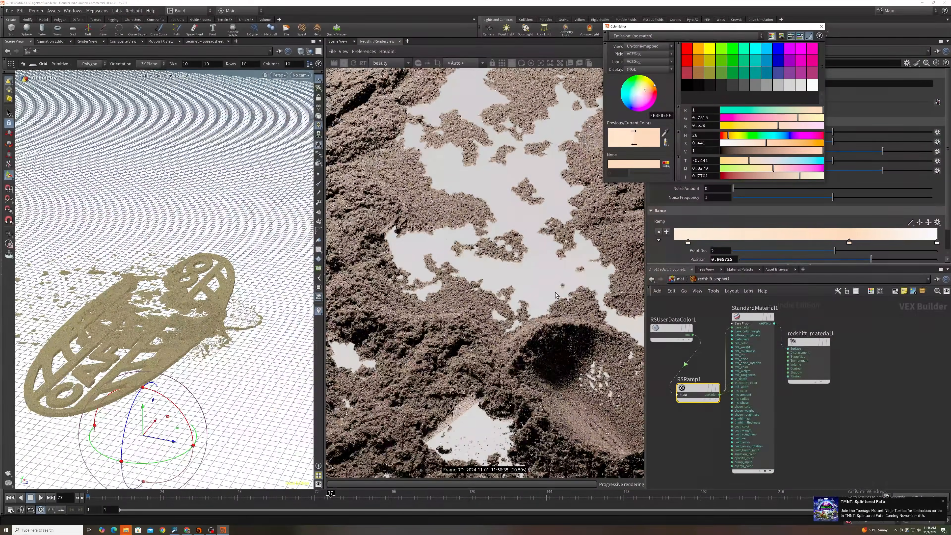
scroll(556, 295, "down", 4)
left_click(821, 27)
- Set StandardMaterial1's subsurface weight to 0.38
left_click(753, 316)
double_click(710, 201)
type(".38")
key("Return")
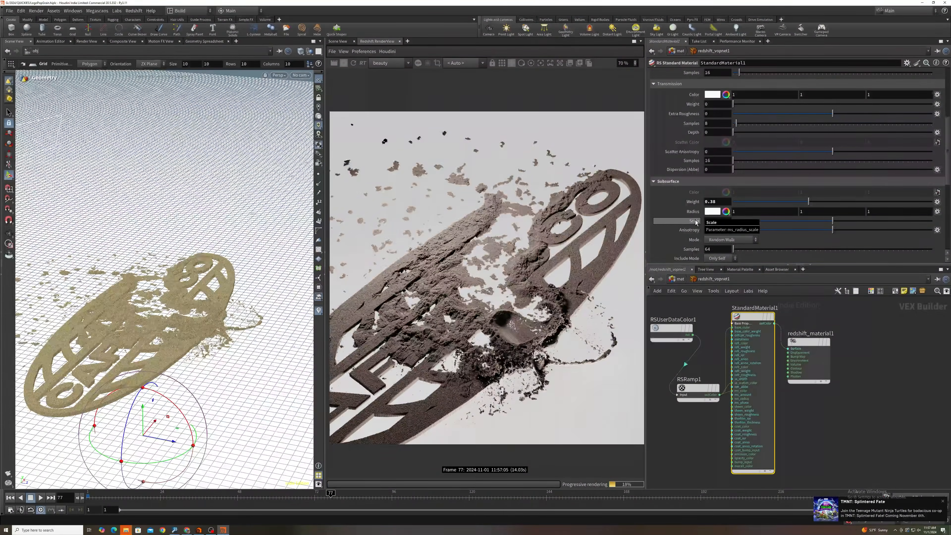
- Darken the colour of RSRamp1's first point and set StandardMaterial1's transmission weight to 0.3
left_click(698, 388)
double_click(815, 242)
left_click(687, 234)
double_click(688, 242)
left_click_drag(821, 151, 771, 151)
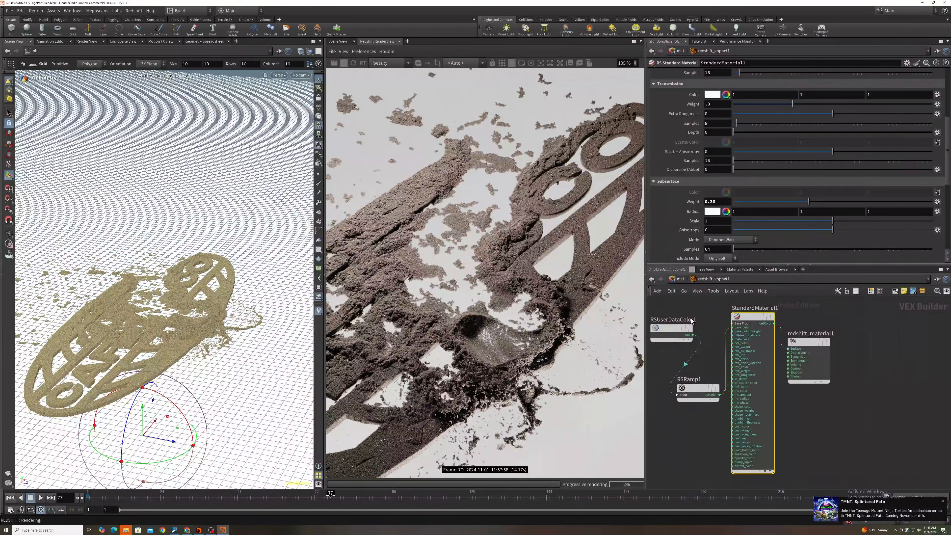
- Add a null object at the logo on the object level and bring up cam1's transform settings
scroll(556, 296, "down", 3)
scroll(681, 169, "up", 4)
scroll(556, 296, "down", 2)
left_click(680, 279)
left_click(680, 279)
left_click(801, 422)
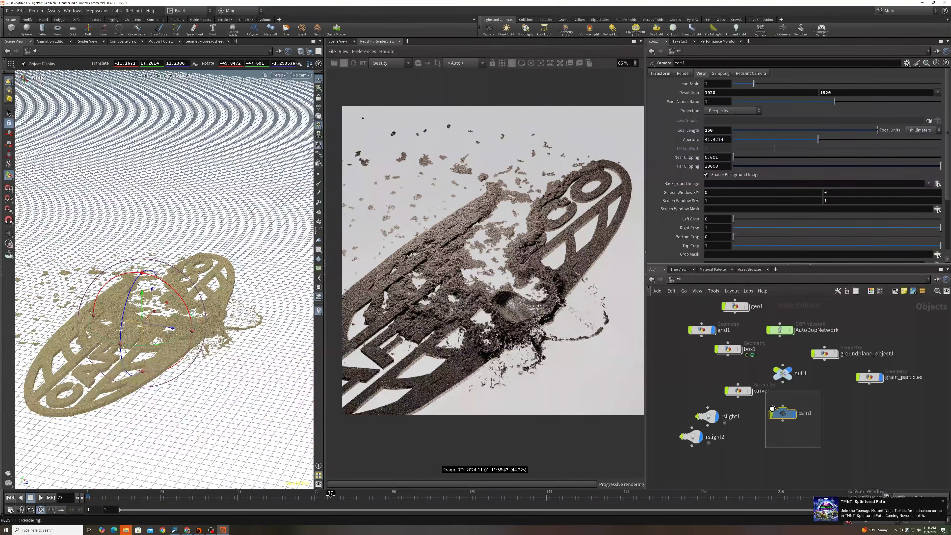
left_click(660, 74)
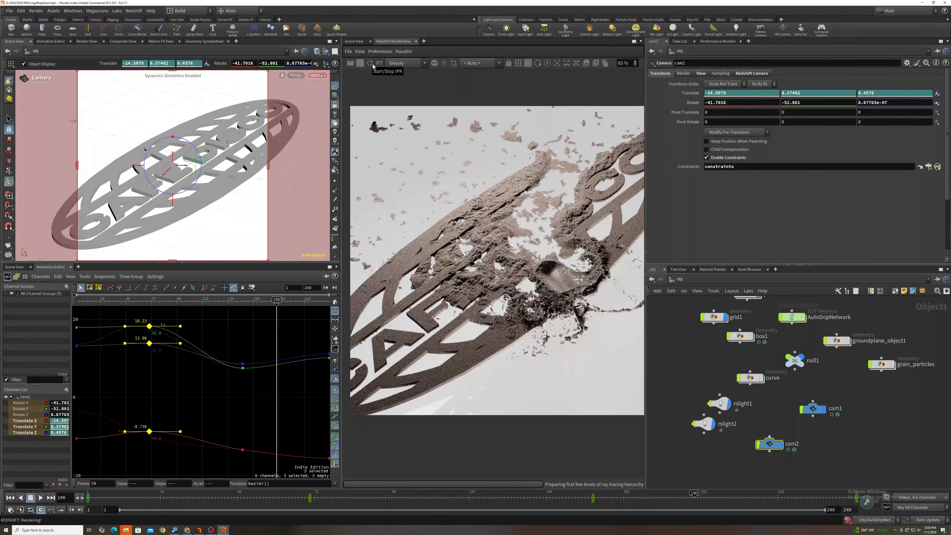
- Restart the interactive Redshift render at frame 190
left_click(372, 66)
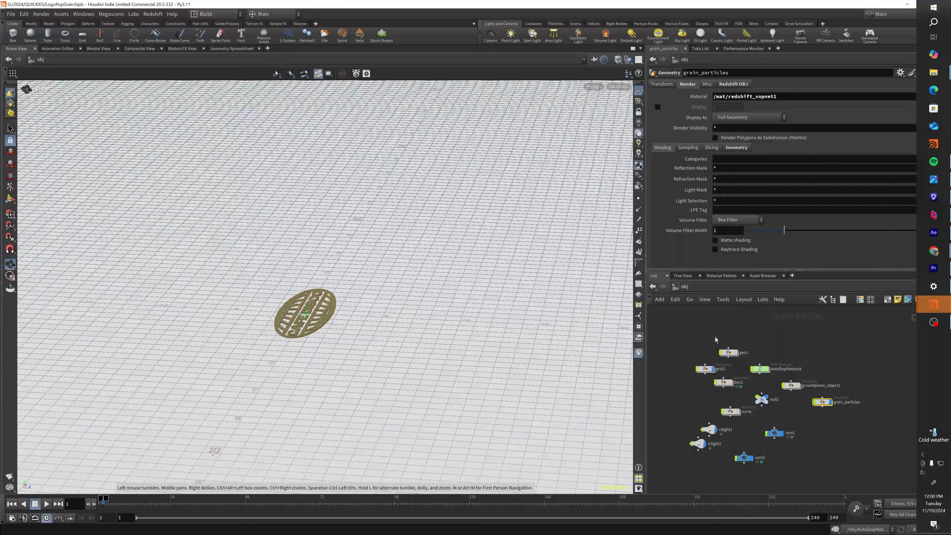
- Enter the geo1 network and review the settings of its grainsource1 and wetsand nodes
left_click_drag(725, 345, 692, 340)
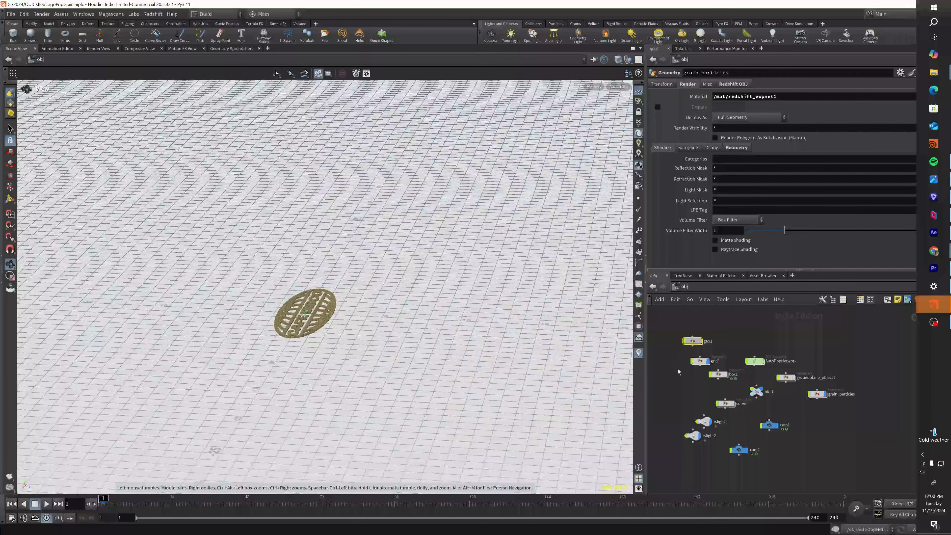
key("Return")
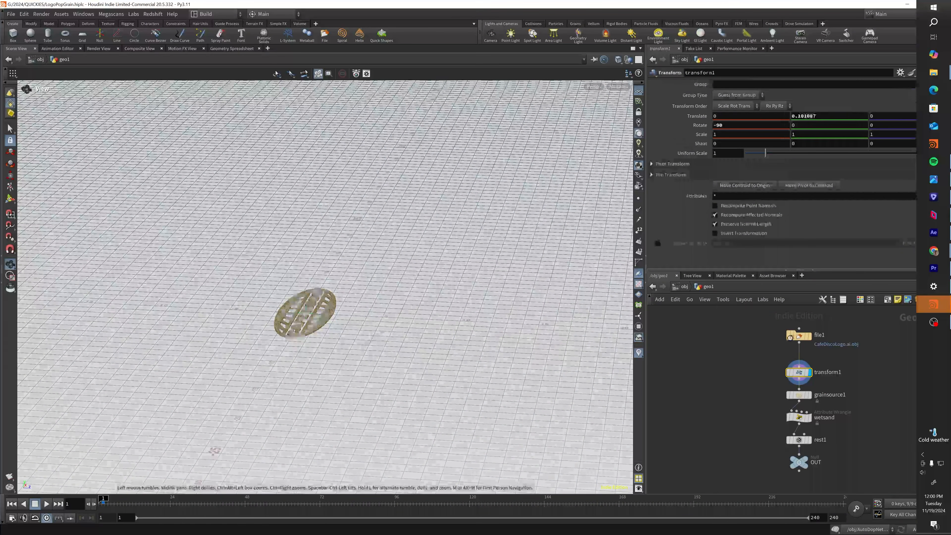
middle_click_drag(849, 370, 828, 376)
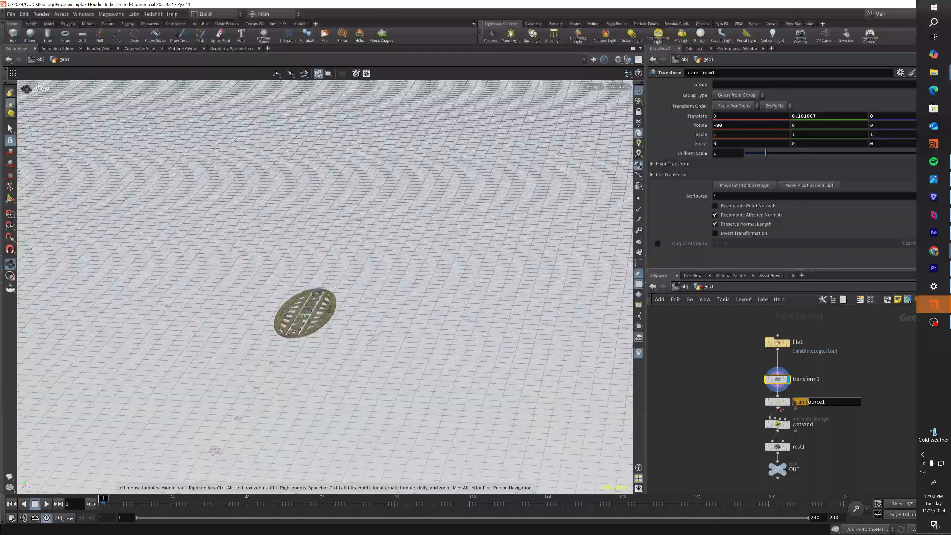
left_click(778, 403)
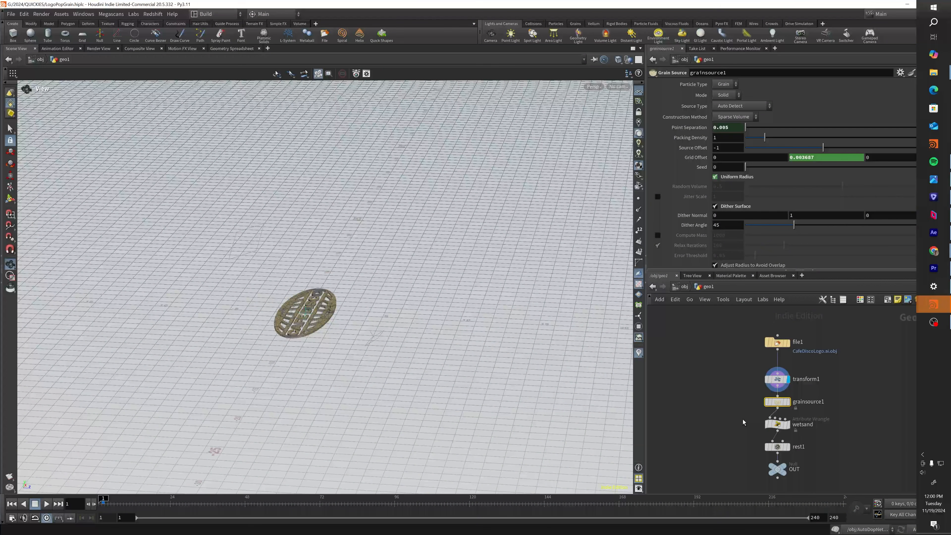
middle_click_drag(743, 419, 745, 407)
left_click(773, 410)
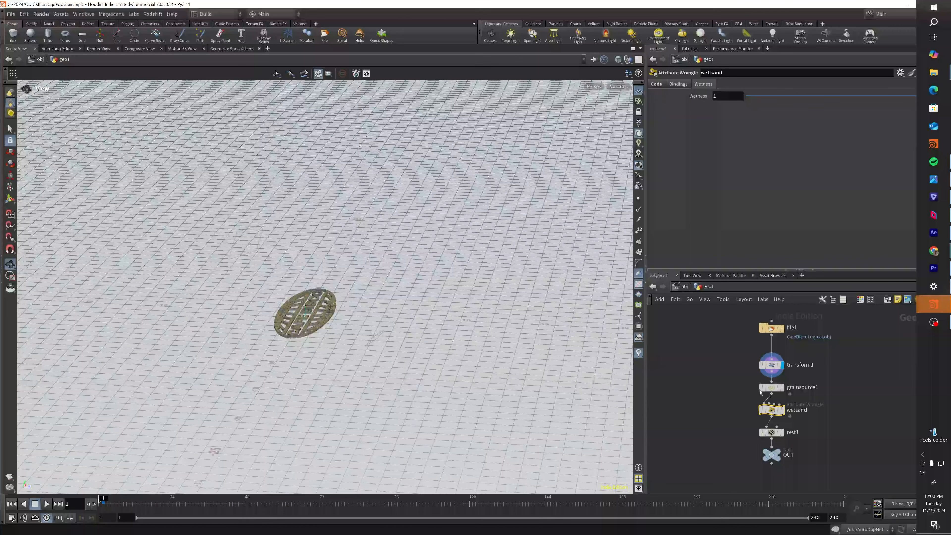
- Open the AutoDopNetwork and examine the collision settings of the box1 static object
left_click(685, 286)
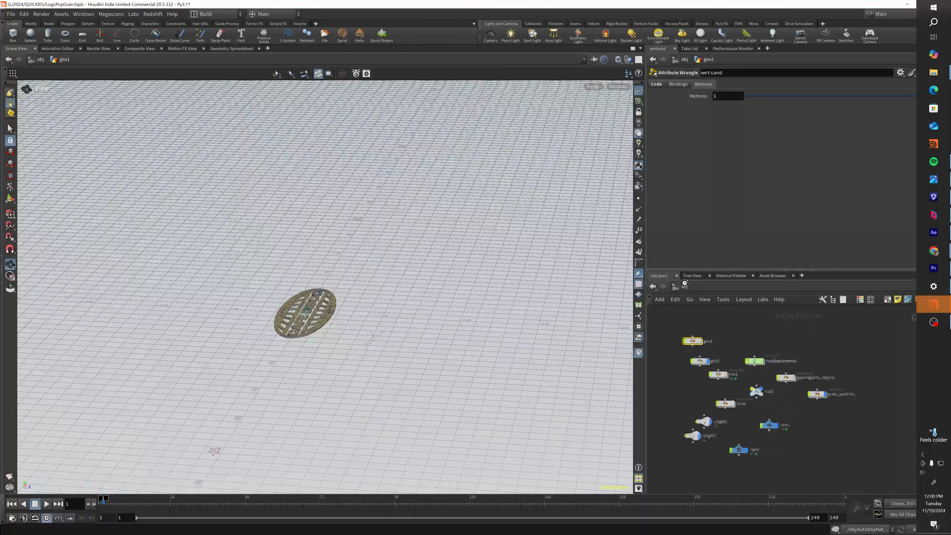
double_click(753, 361)
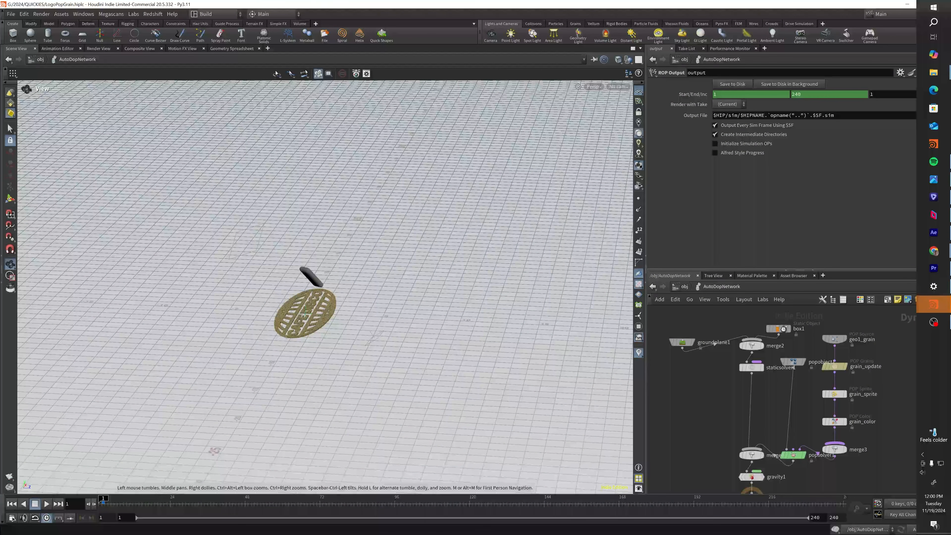
middle_click_drag(796, 328, 782, 335)
left_click(782, 335)
left_click_drag(670, 354, 687, 340)
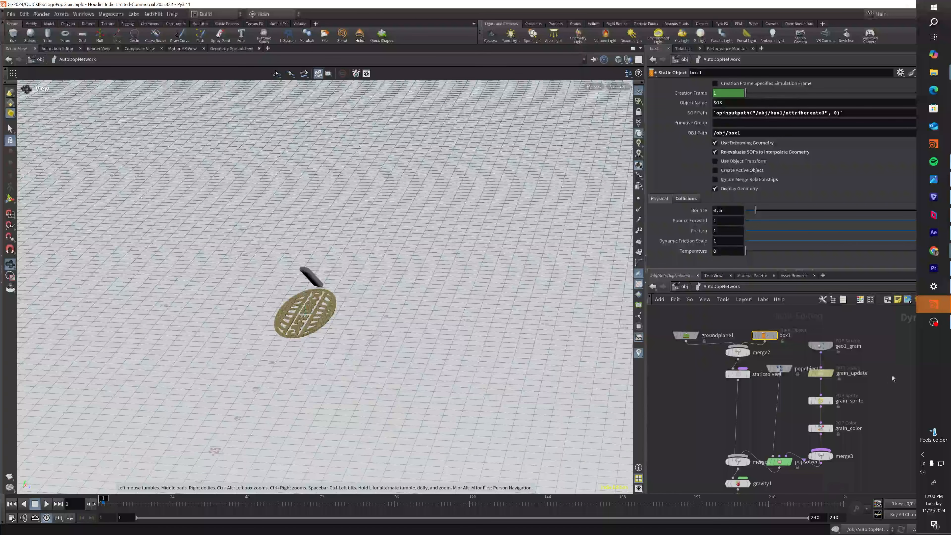
- Review the popsolver1 node's substep, update and collision behavior settings in the AutoDopNetwork
middle_click_drag(874, 384, 872, 367)
left_click_drag(793, 422, 769, 454)
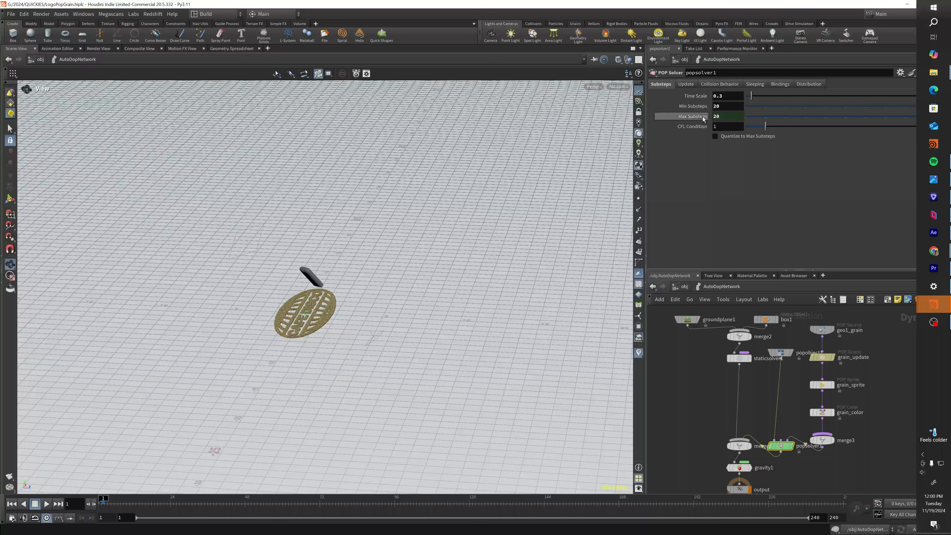
left_click(686, 84)
left_click(719, 84)
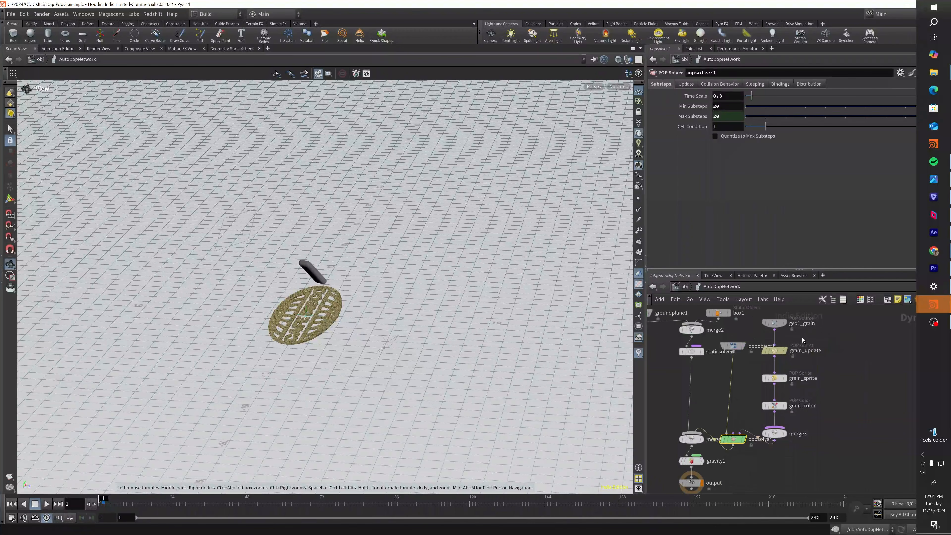
- Examine the grain_update POP Grains behavior settings, from friction and internal collisions through clumping, explicit constraints and targets
left_click(773, 351)
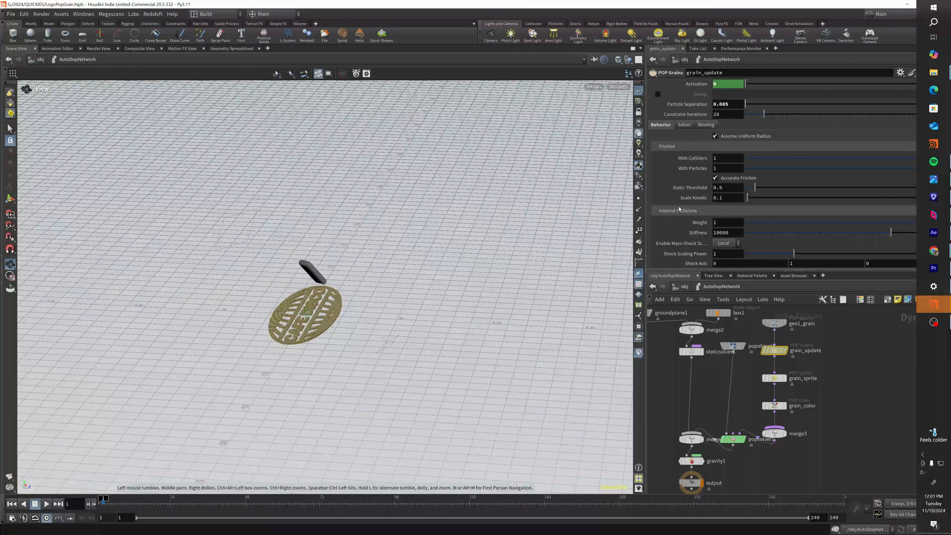
scroll(678, 206, "down", 2)
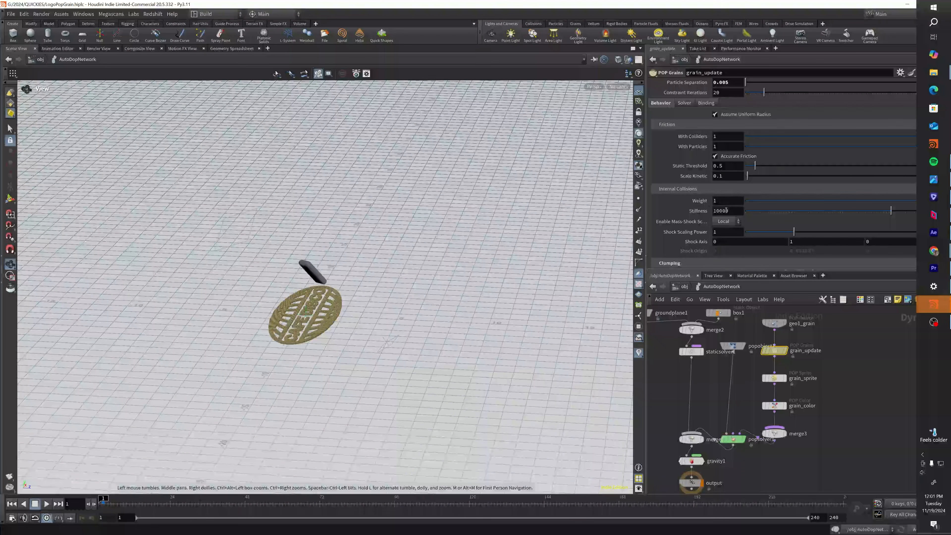
scroll(676, 205, "down", 4)
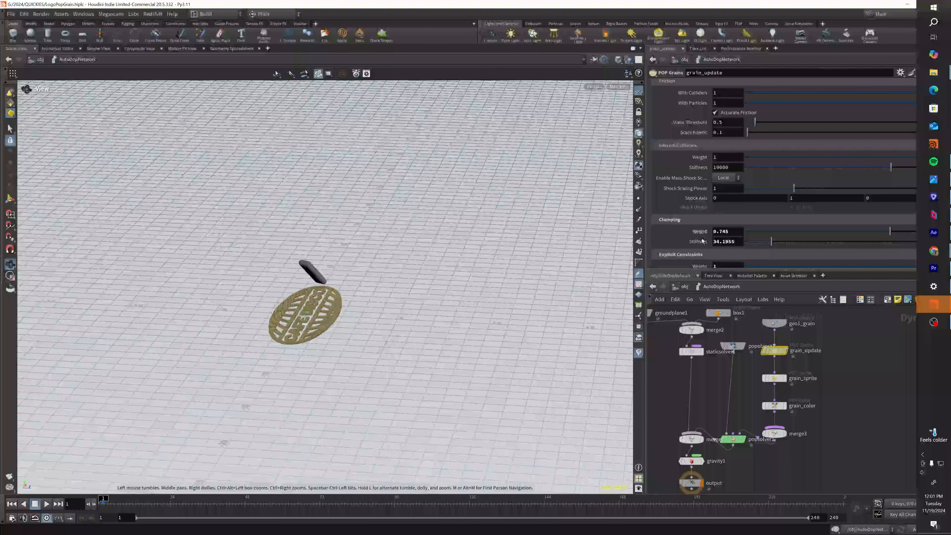
scroll(728, 209, "down", 3)
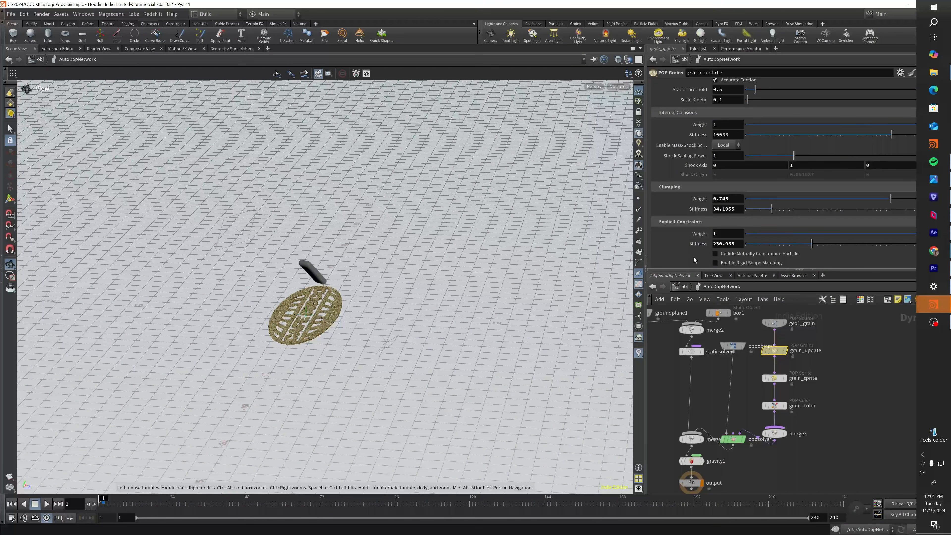
scroll(682, 252, "down", 2)
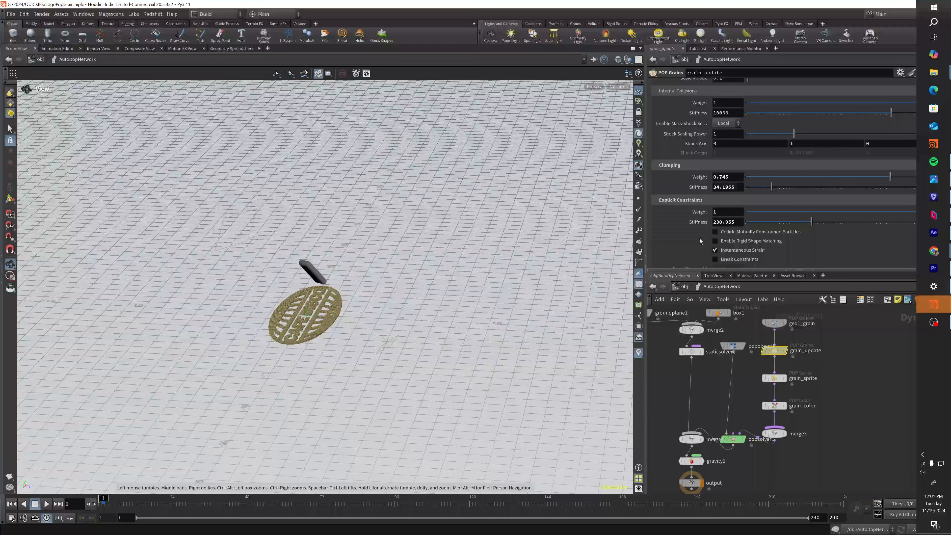
scroll(696, 217, "down", 5)
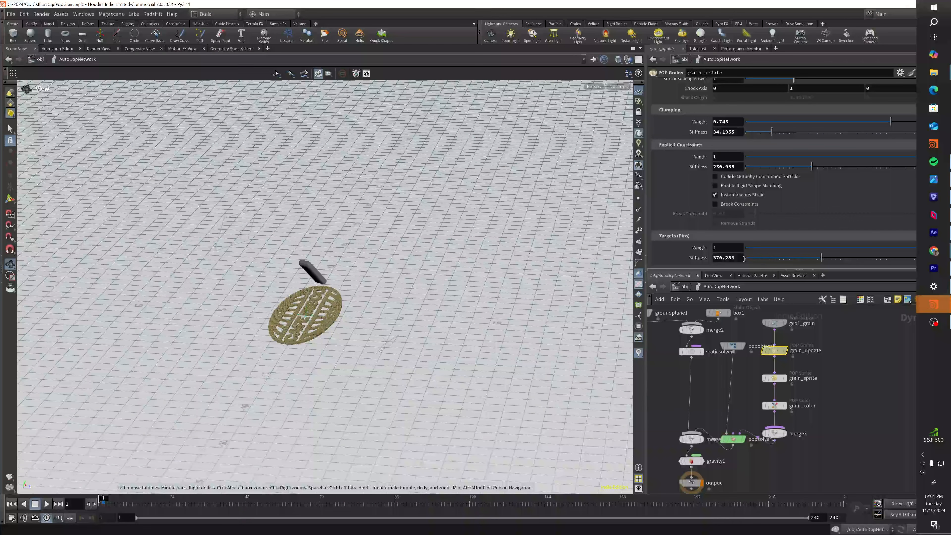
scroll(684, 253, "up", 15)
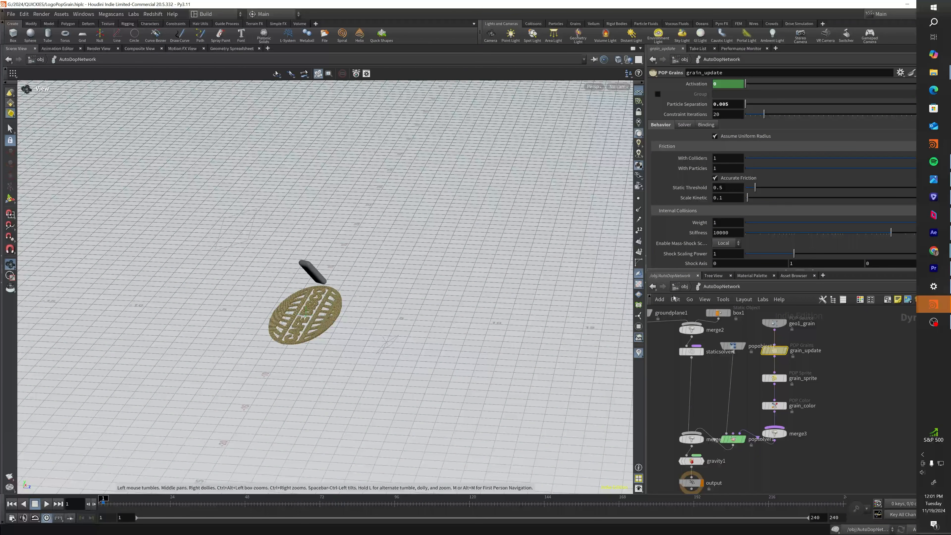
- Inspect the settings of the grain_sprite and grain_color nodes in the grain chain
mouse_move(830, 368)
middle_mouse_down()
mouse_move(848, 370)
mouse_move(833, 385)
middle_mouse_up()
scroll(848, 370, "down", 1)
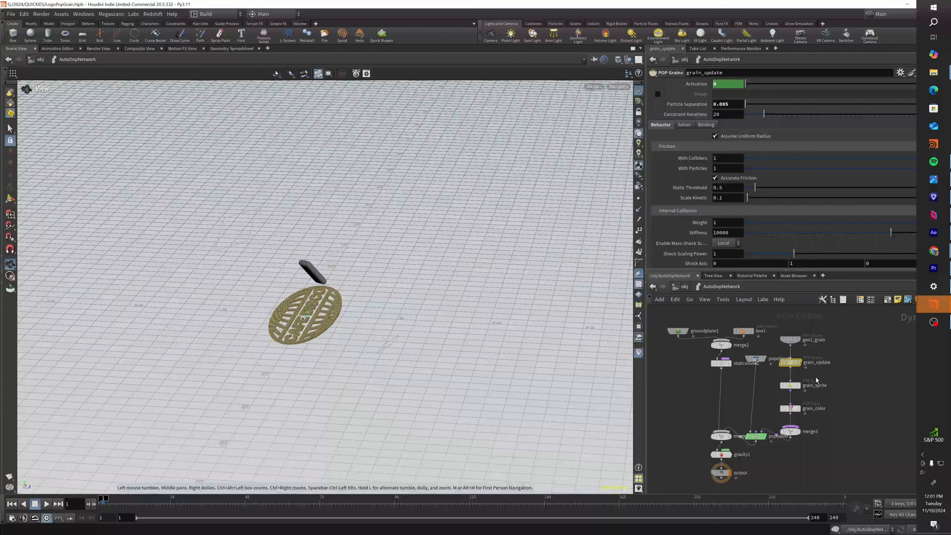
left_click(796, 385)
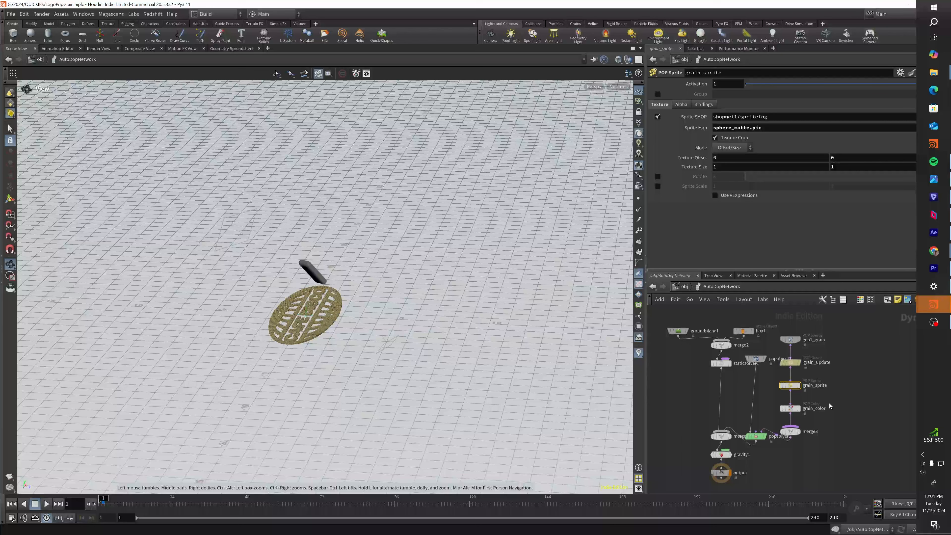
left_click(790, 408)
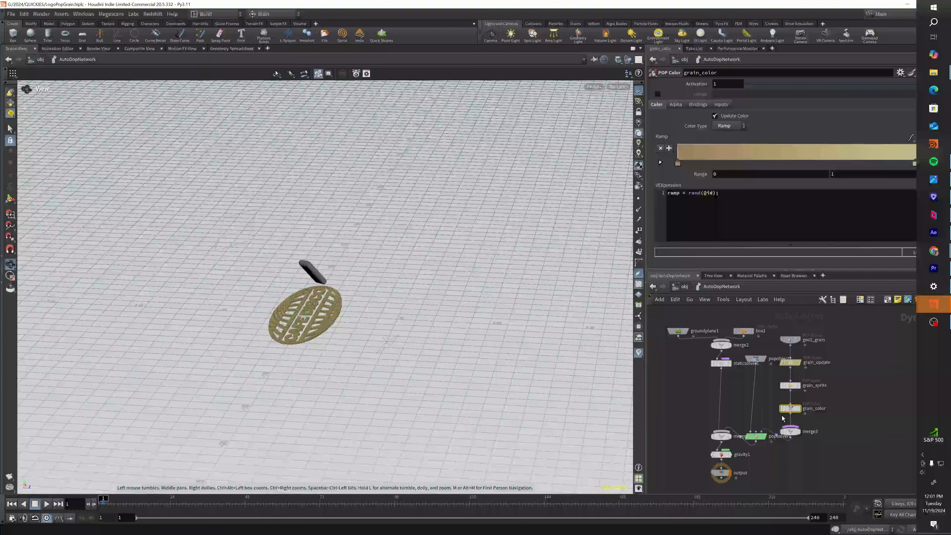
middle_click_drag(767, 409, 766, 387)
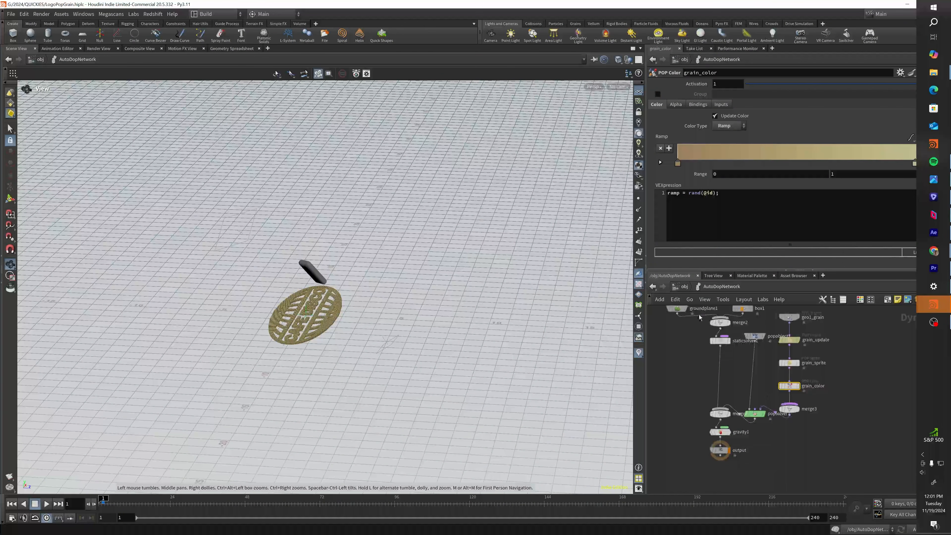
- Enter redshift_vopnet1 in the material network and examine the RSUserDataColor1 node feeding the sand shader
left_click(684, 287)
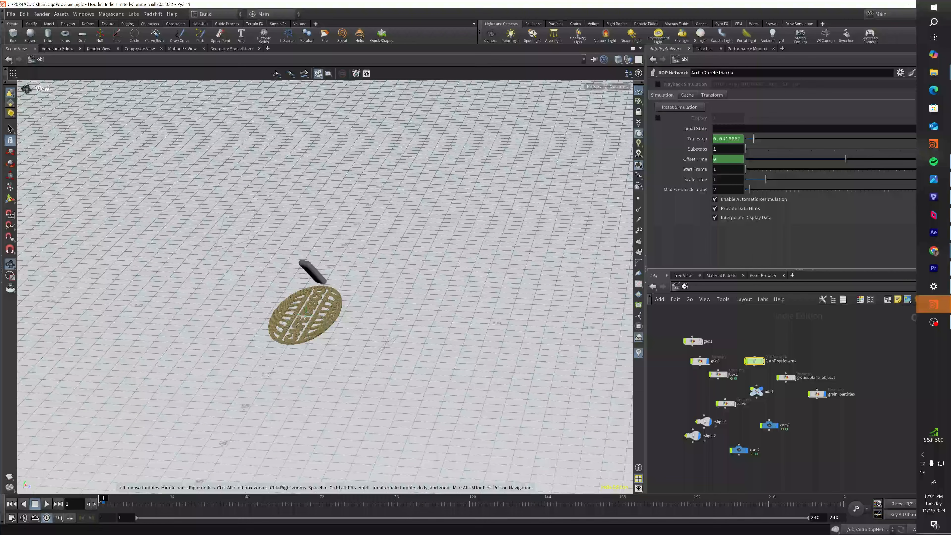
left_click(685, 287)
left_click(702, 315)
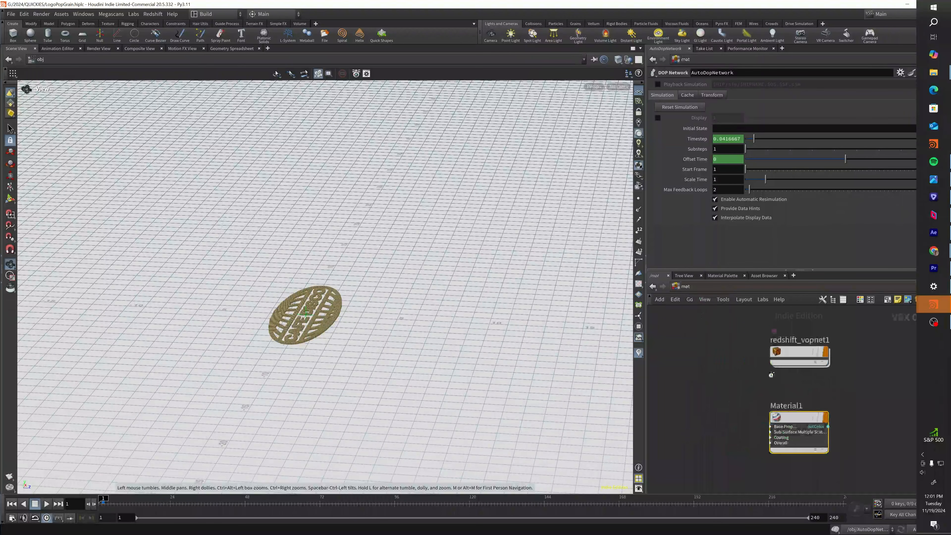
double_click(796, 349)
left_click_drag(752, 338, 701, 360)
left_click_drag(760, 400, 735, 368)
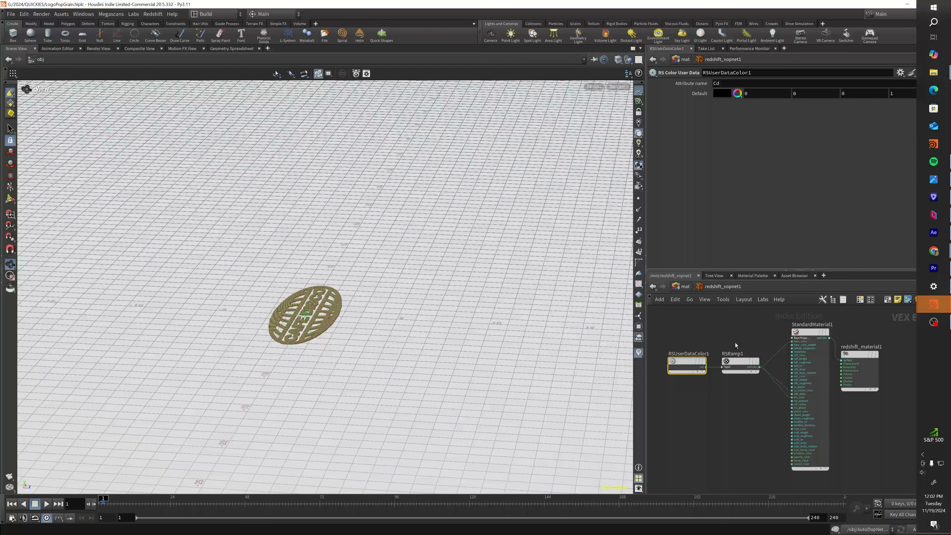
- Review the RSRamp1 ramp settings and the StandardMaterial1 base and reflection properties in the sand shader
left_click(734, 365)
scroll(692, 250, "down", 2)
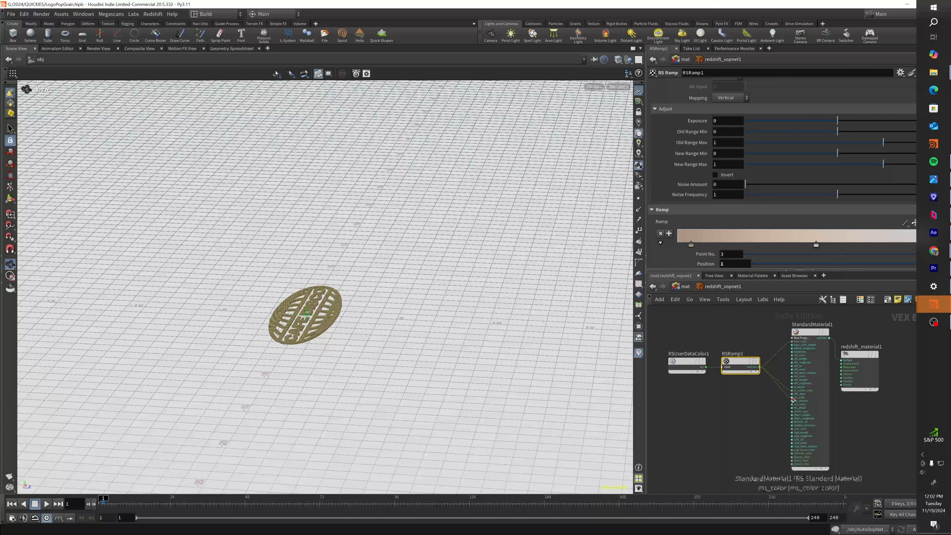
left_click(804, 332)
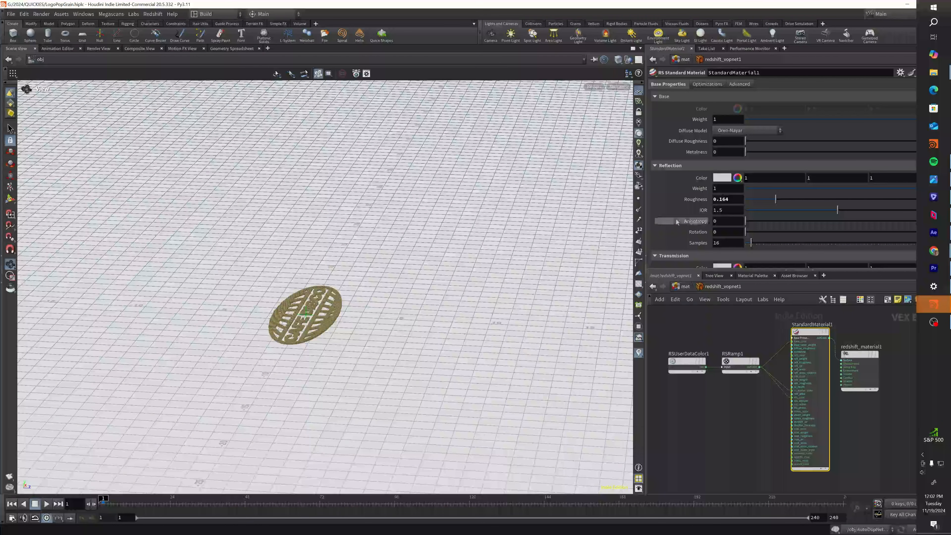
scroll(673, 207, "down", 10)
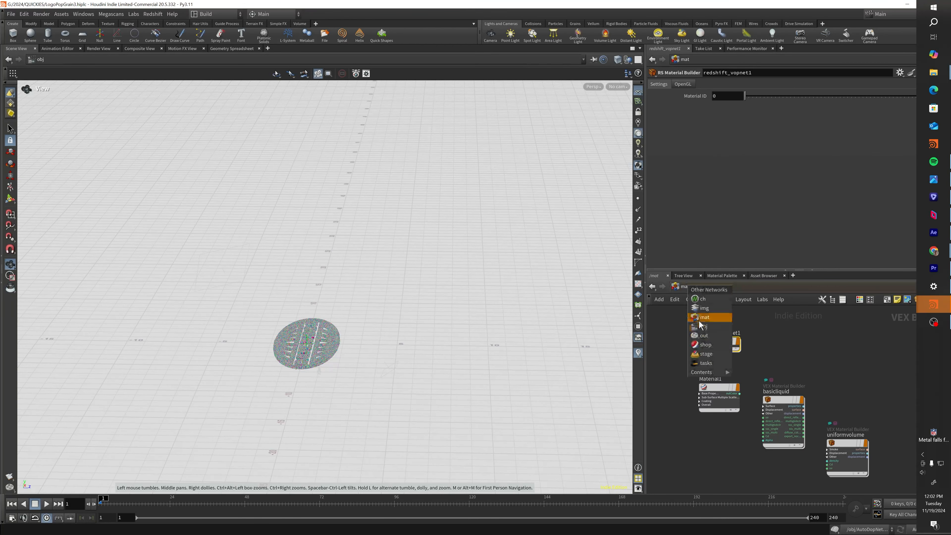
- Shift the grid1 node aside on the object level and inspect the file1 and transform1 nodes inside geo1
middle_click_drag(757, 393, 776, 405)
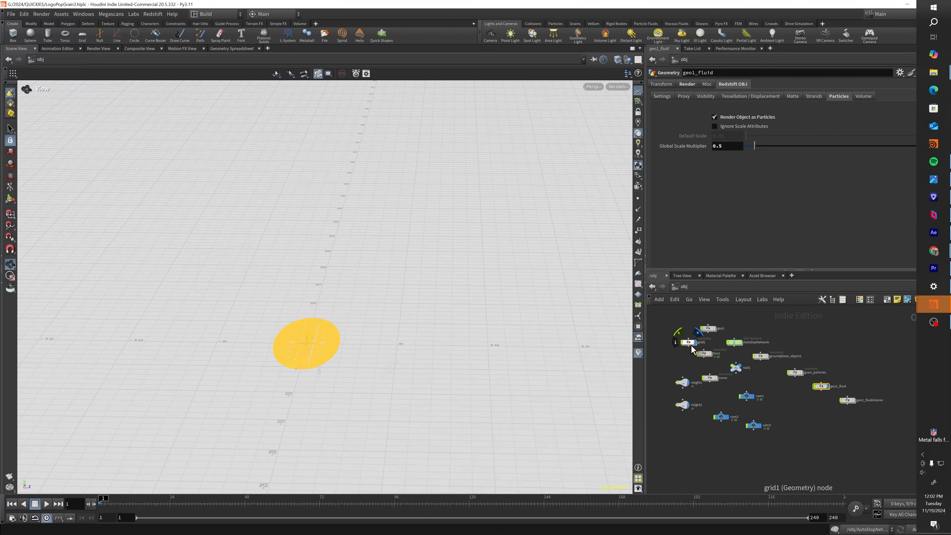
left_click_drag(688, 341, 678, 337)
double_click(711, 329)
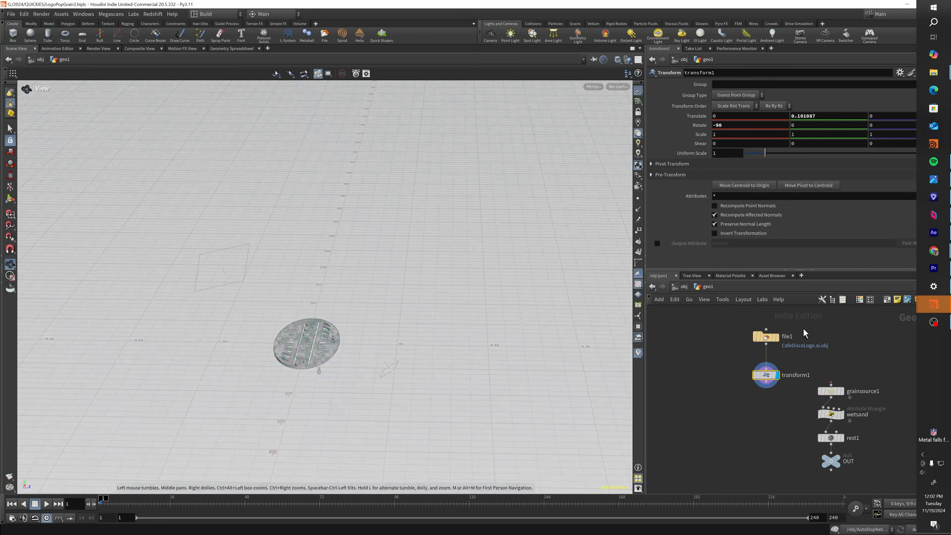
left_click(766, 336)
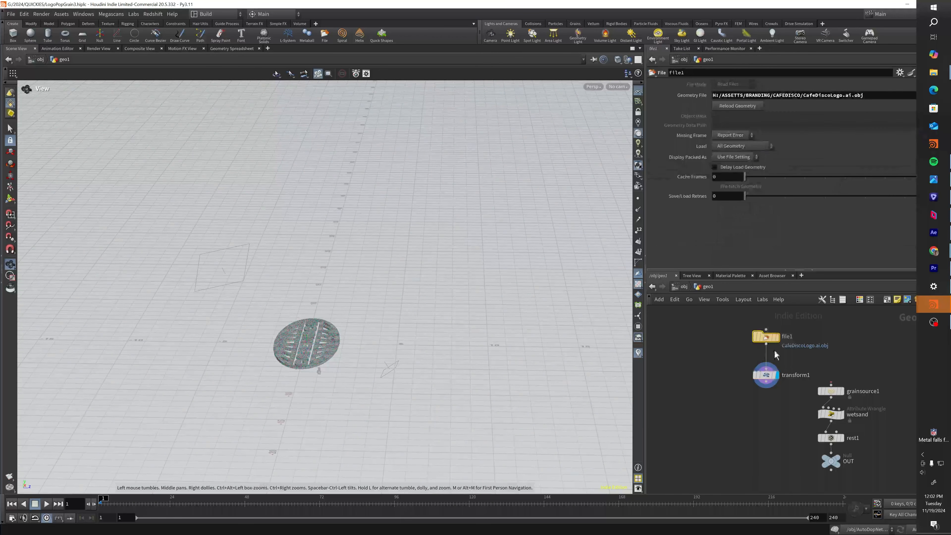
left_click(765, 374)
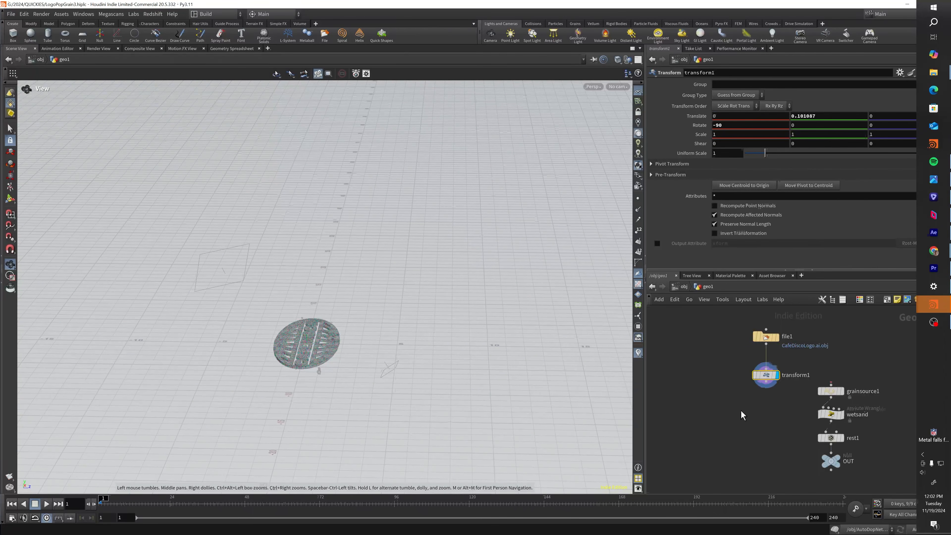
key("u")
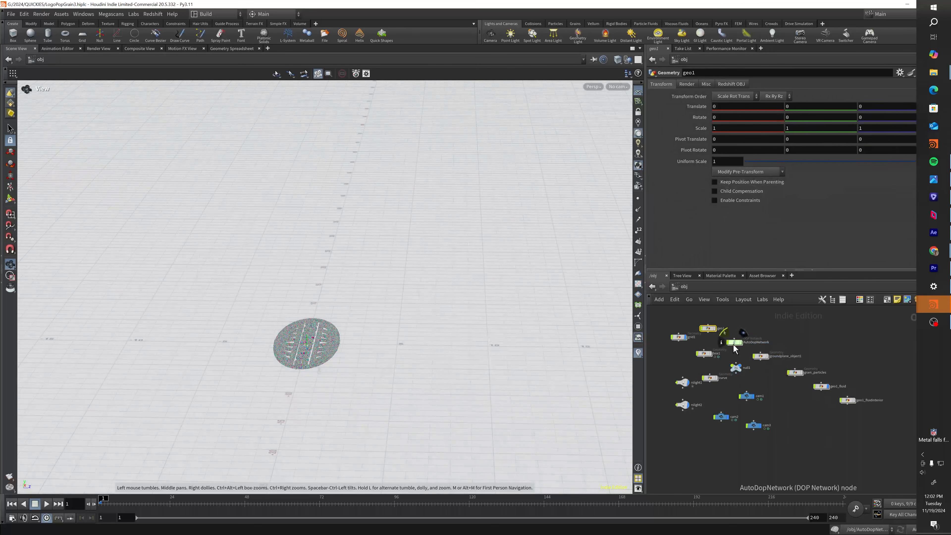
- Enter the AutoDopNetwork and examine flipfluidobject1's particle separation, guide and physical settings
double_click(734, 343)
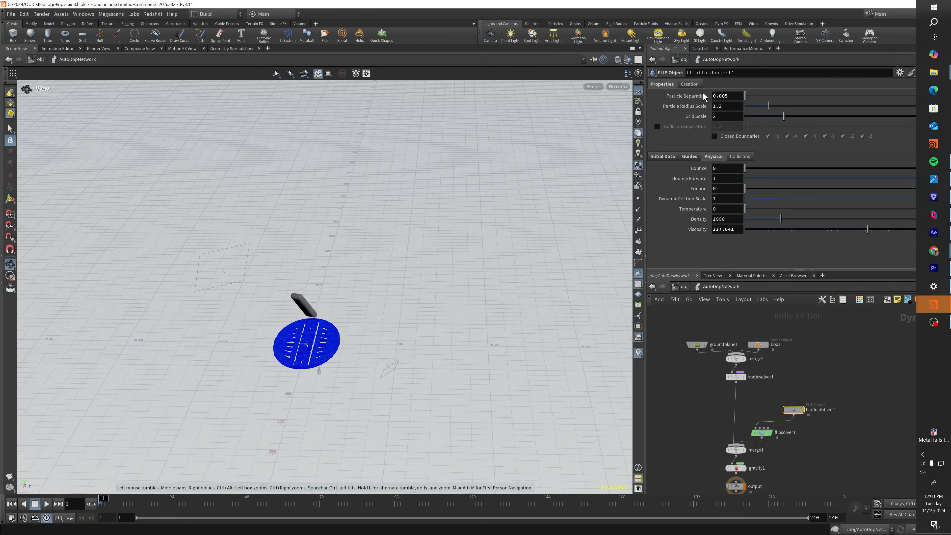
left_click(728, 98)
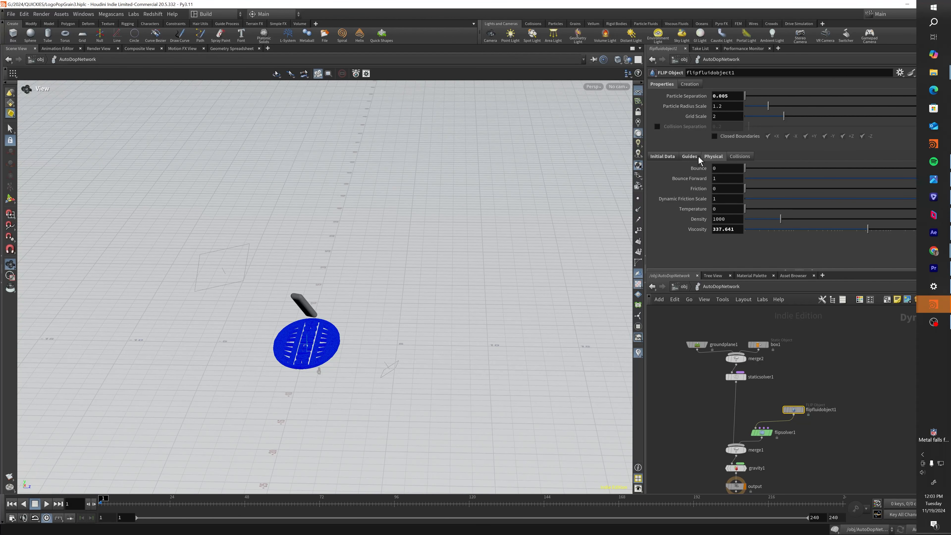
left_click(691, 156)
left_click(710, 157)
- Review flipsolver1's particle motion and volume motion settings, including the velocity transfer choices and viscosity options
middle_click_drag(726, 447, 719, 422)
left_click(754, 407)
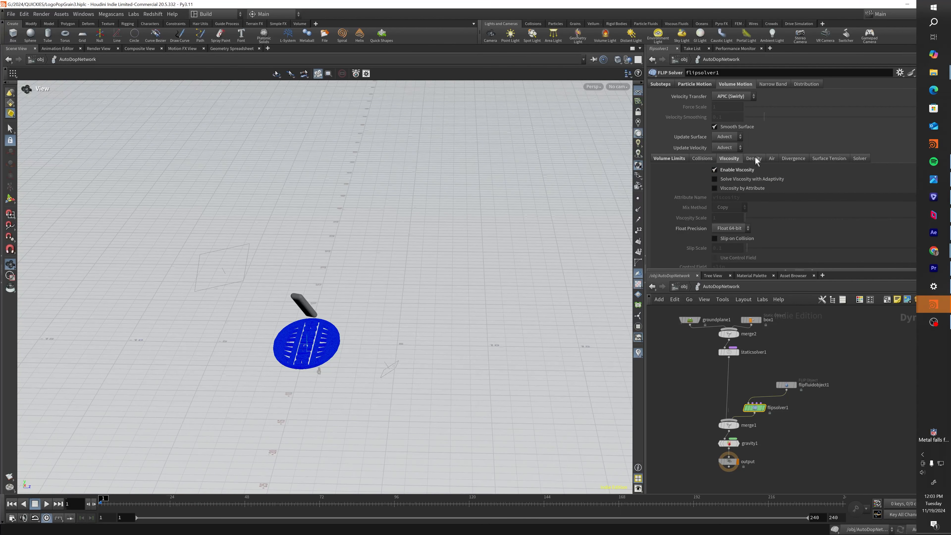
left_click(702, 87)
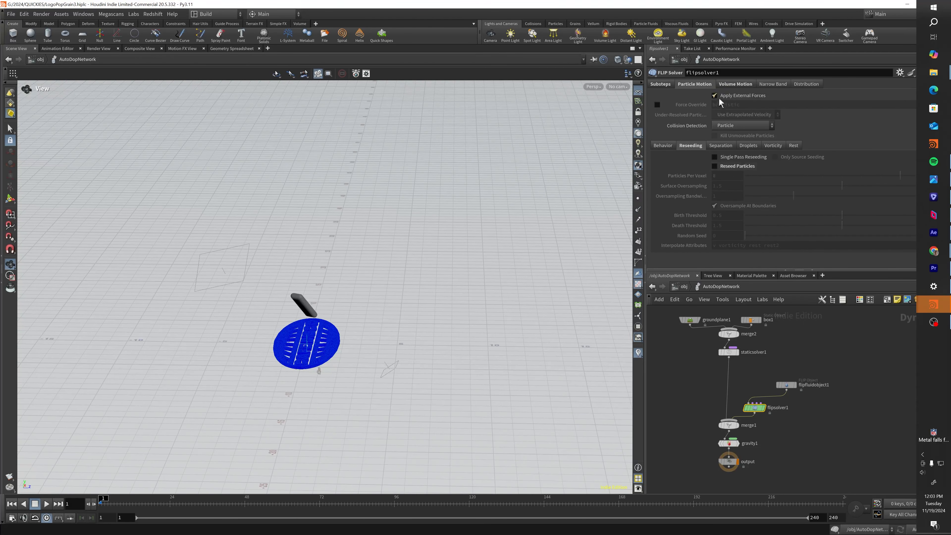
left_click(734, 85)
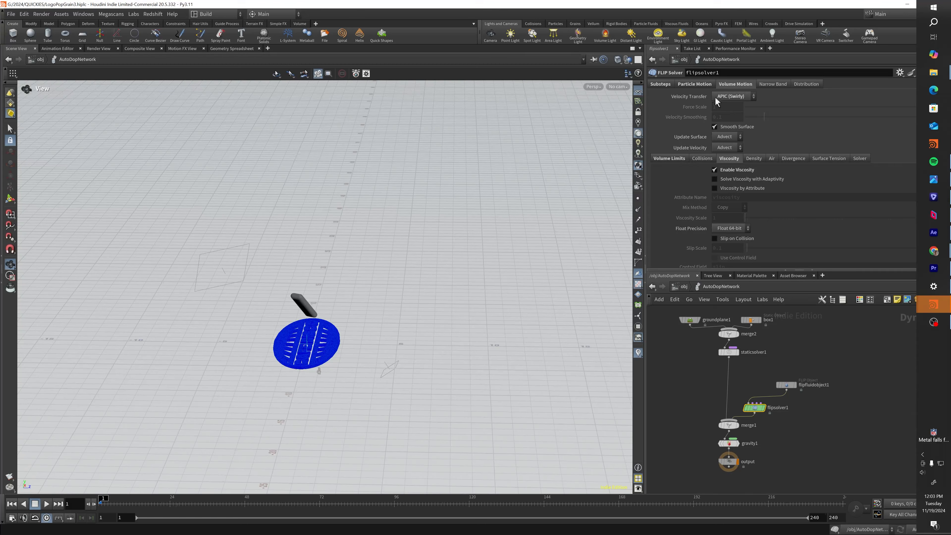
left_click(729, 97)
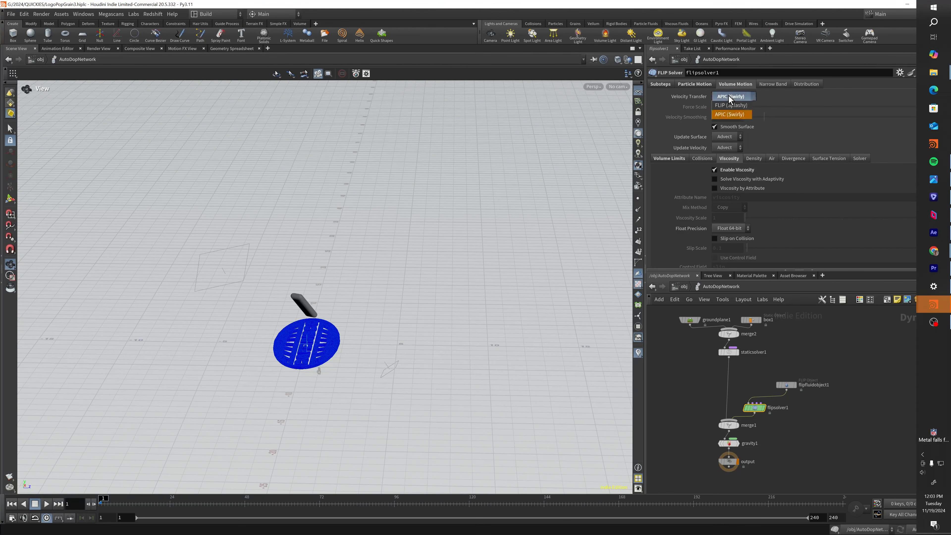
left_click(741, 97)
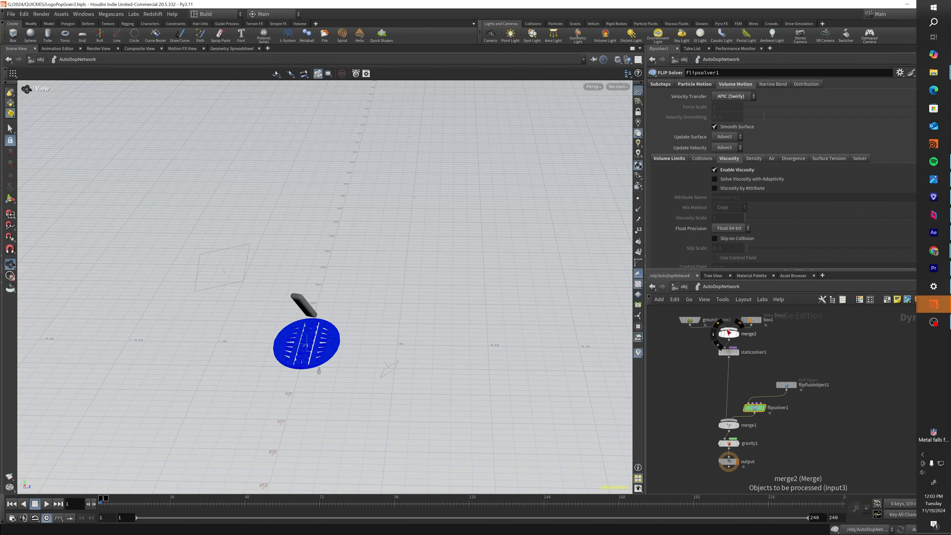
- Open redshift_vopnet1 in the fluid scene's material network and examine its RSUserDataColor1 and StandardMaterial1 nodes
left_click(685, 287)
left_click(686, 287)
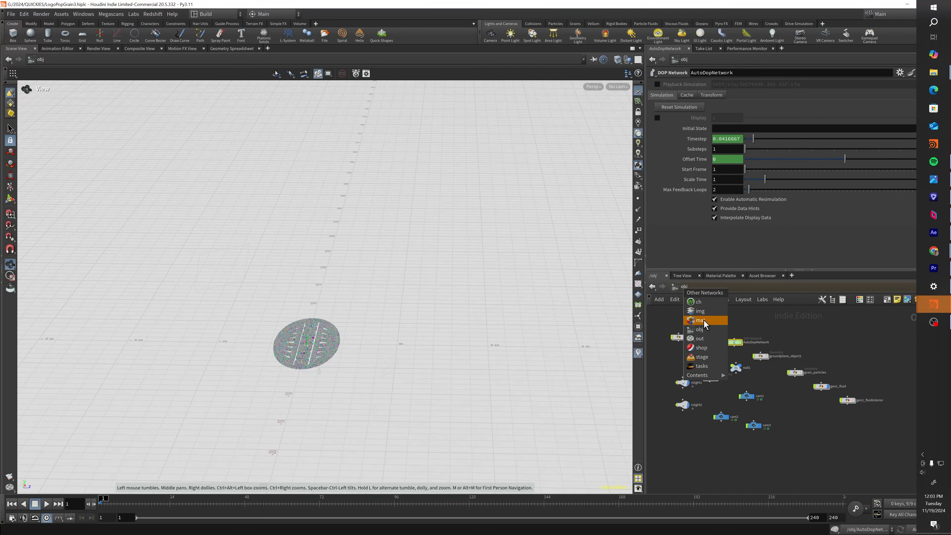
left_click(703, 321)
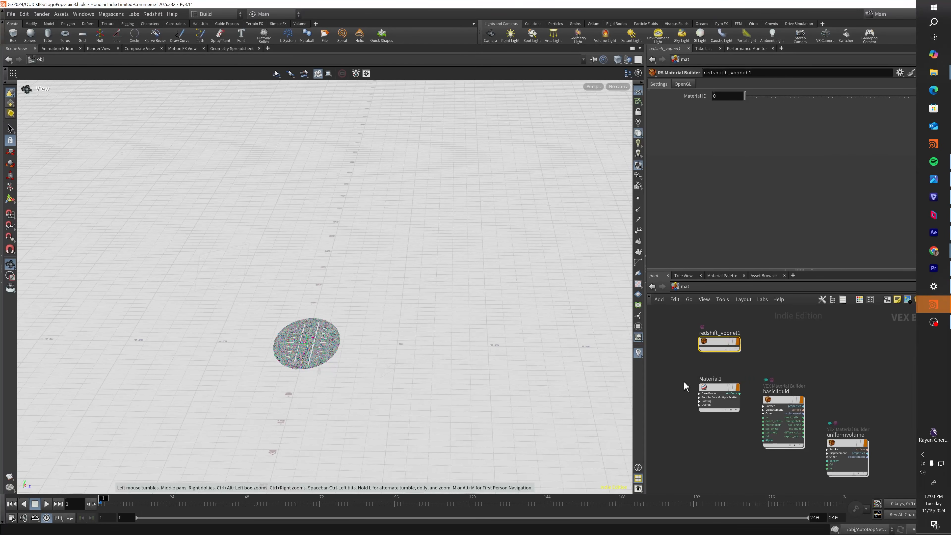
double_click(719, 324)
left_click(690, 342)
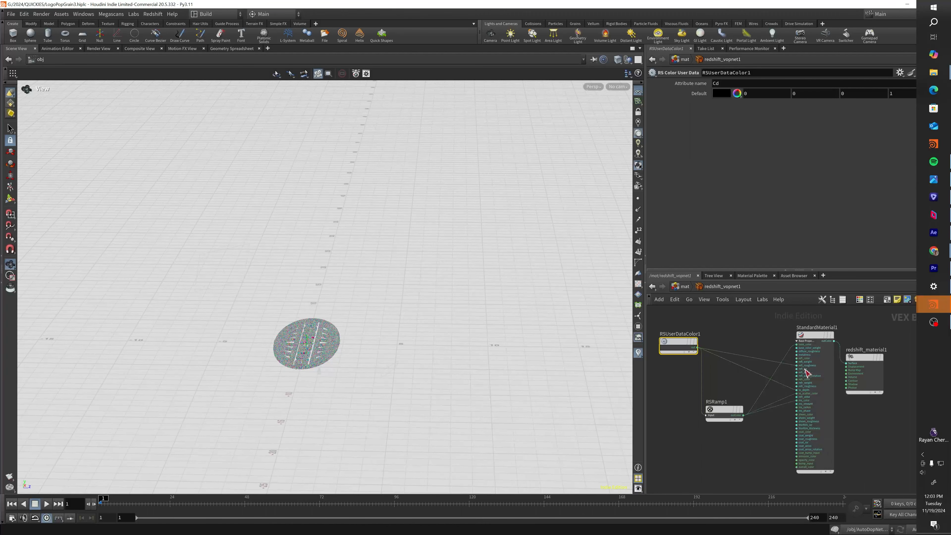
left_click(812, 334)
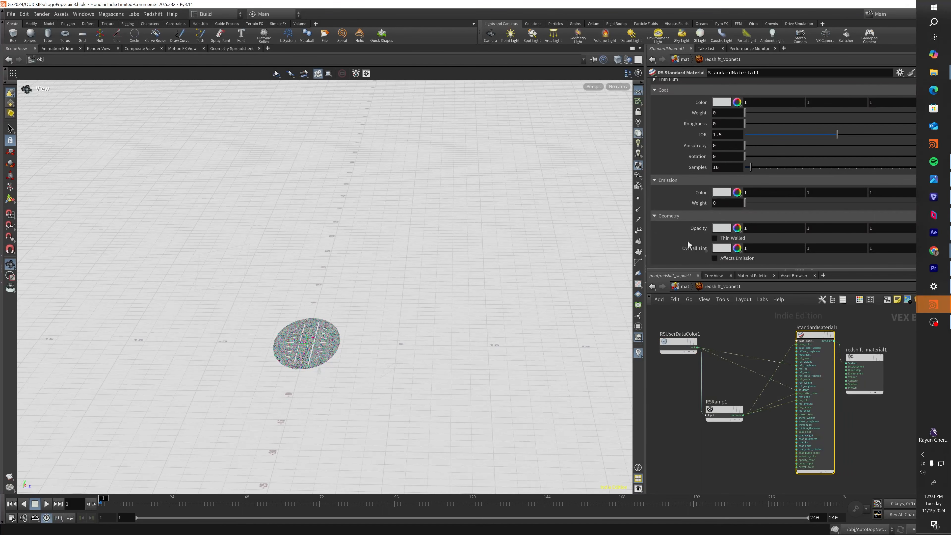
- Review StandardMaterial1's coat and subsurface settings, and return to the object-level network
scroll(688, 244, "up", 5)
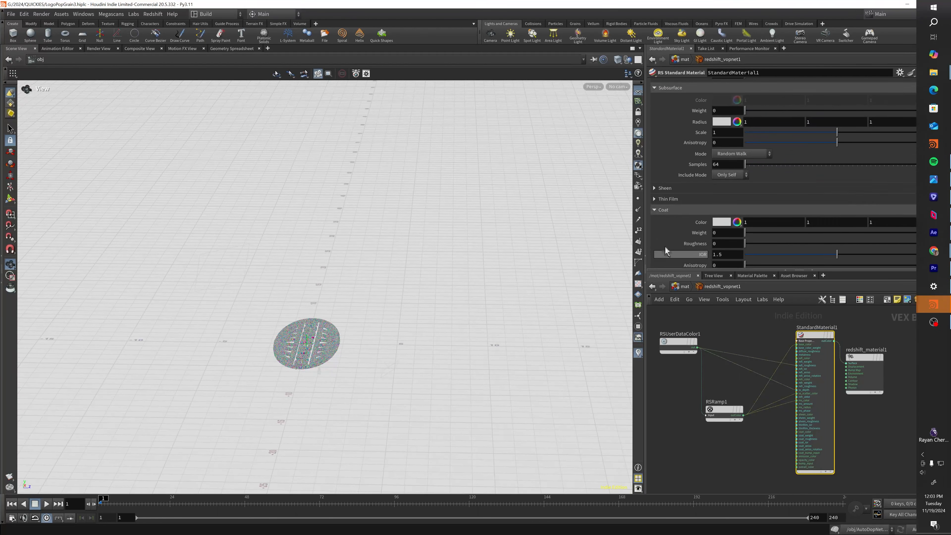
scroll(665, 250, "up", 3)
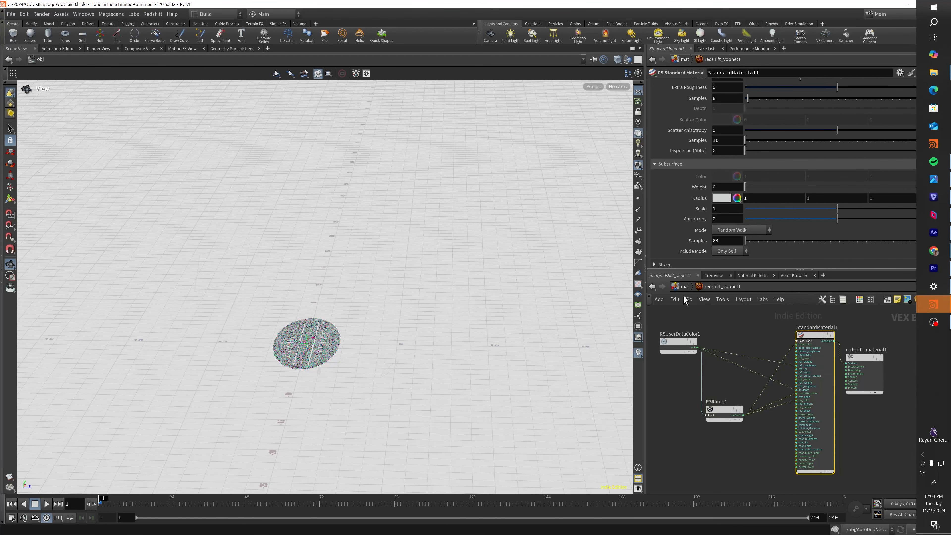
left_click(684, 286)
left_click(684, 286)
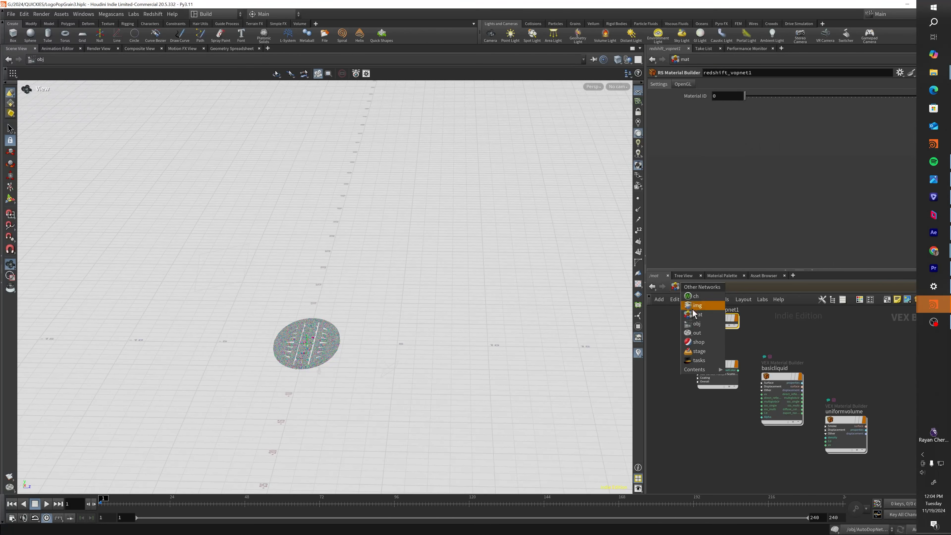
left_click(702, 323)
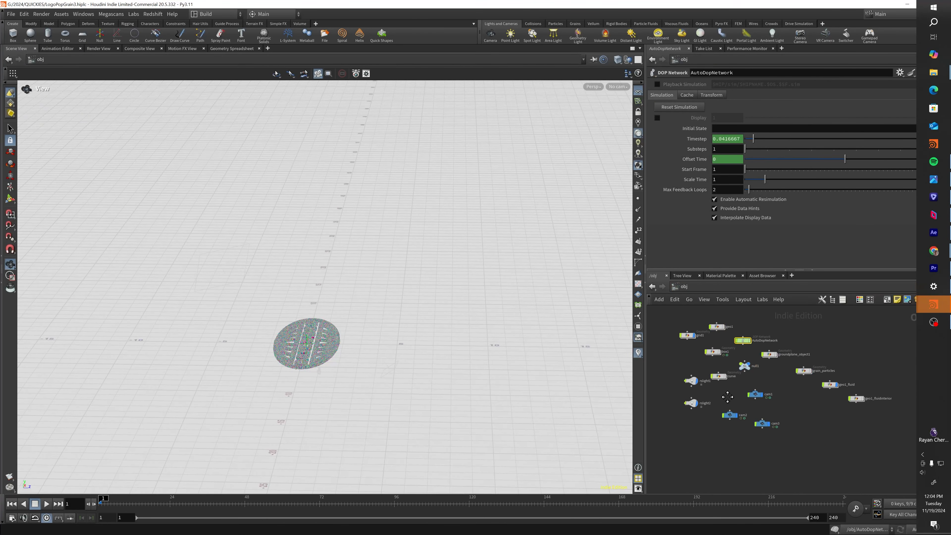
- Select both Redshift lights to locate them in the scene and examine rslight2's transform settings
left_click_drag(703, 369, 677, 416)
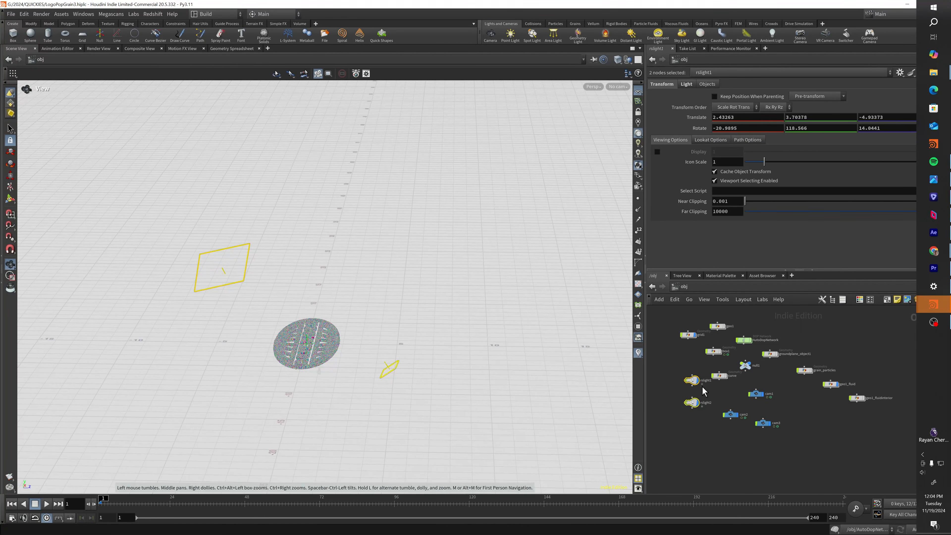
left_click(691, 403)
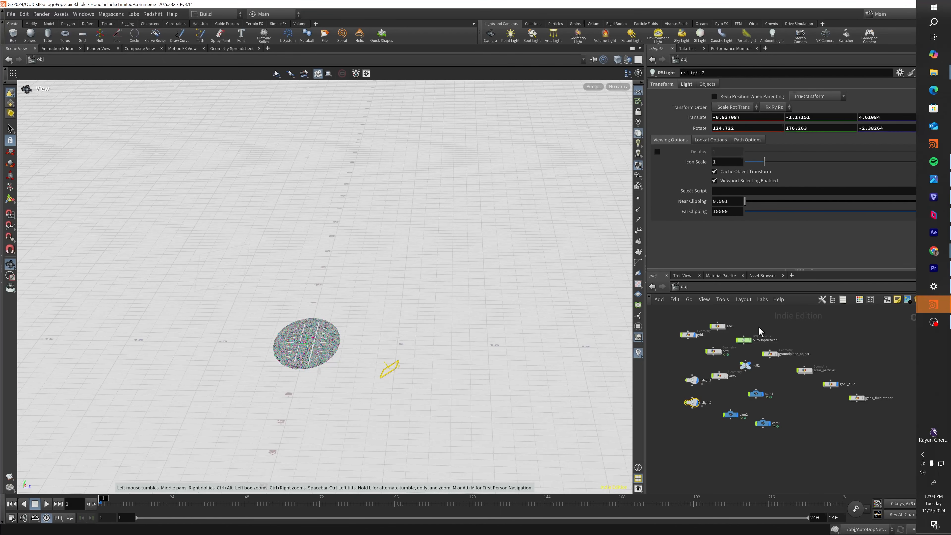
mouse_move(933, 304)
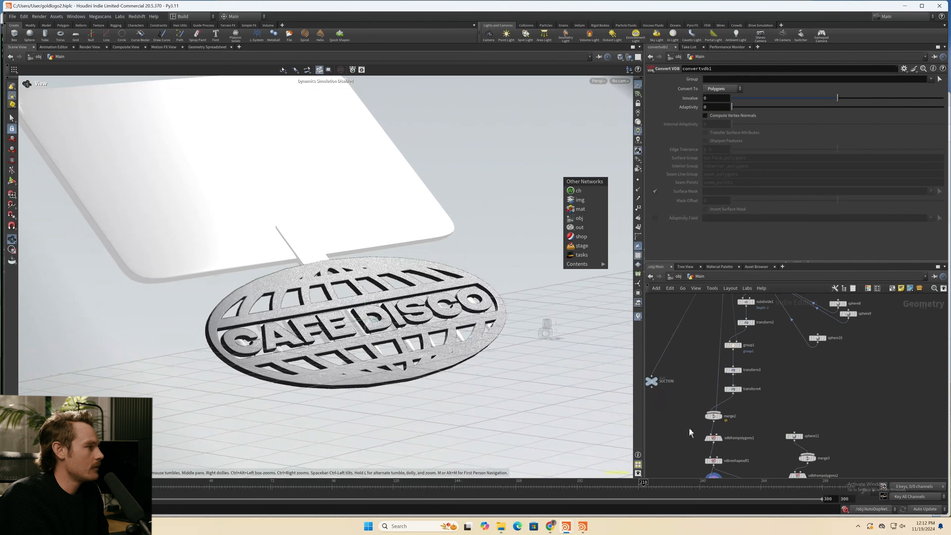
- In the gold logo scene's Main geometry network, display transform1 and examine how the imported logo is rotated
scroll(692, 392, "down", 3)
middle_click_drag(700, 308, 705, 398)
scroll(706, 397, "up", 3)
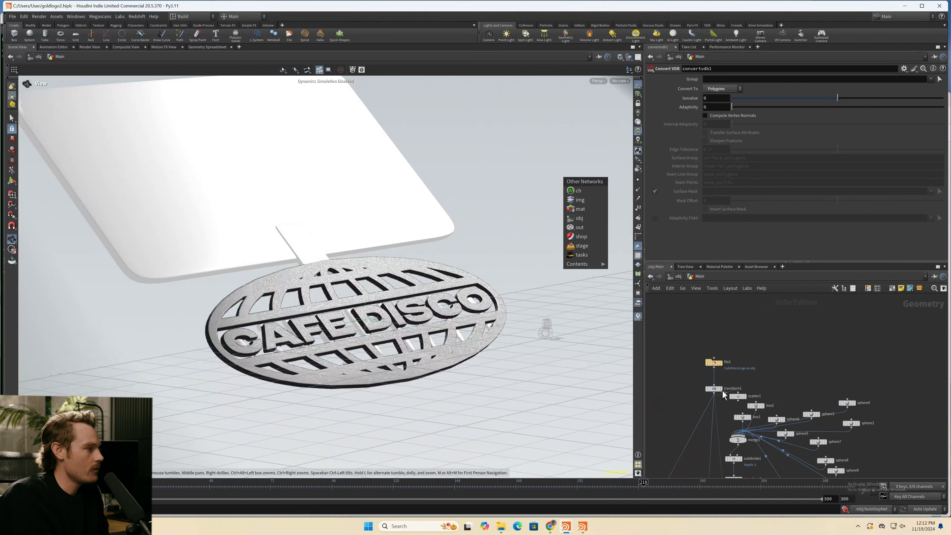
left_click(720, 389)
middle_click_drag(770, 483, 762, 428)
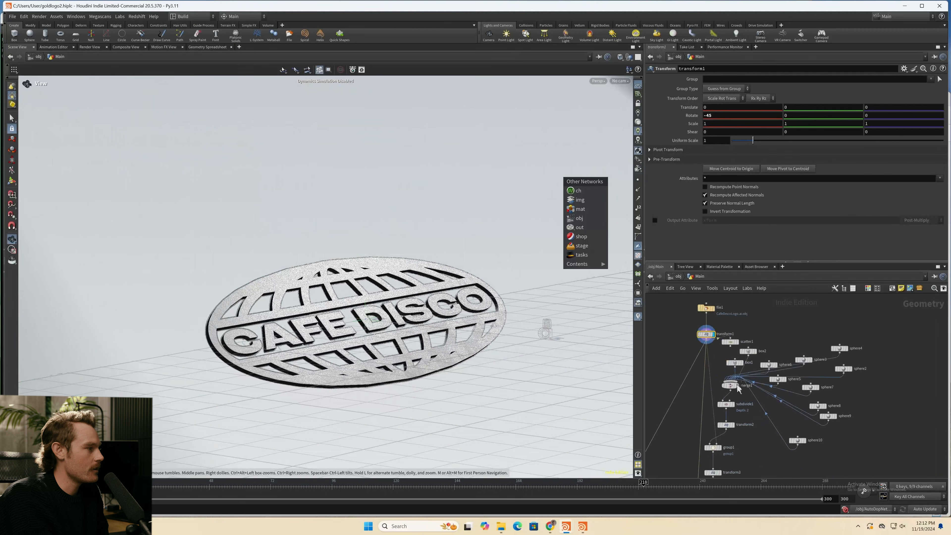
- Display merge1, subdivide1 and transform2 in turn to examine how the spheres and boxes are combined, smoothed and stretched
left_click(731, 387)
left_click(731, 388)
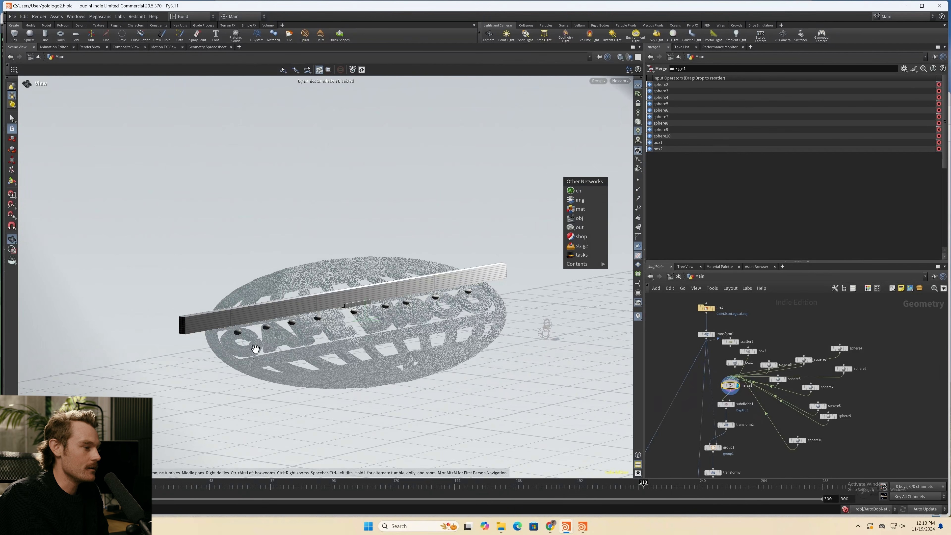
left_click(733, 407)
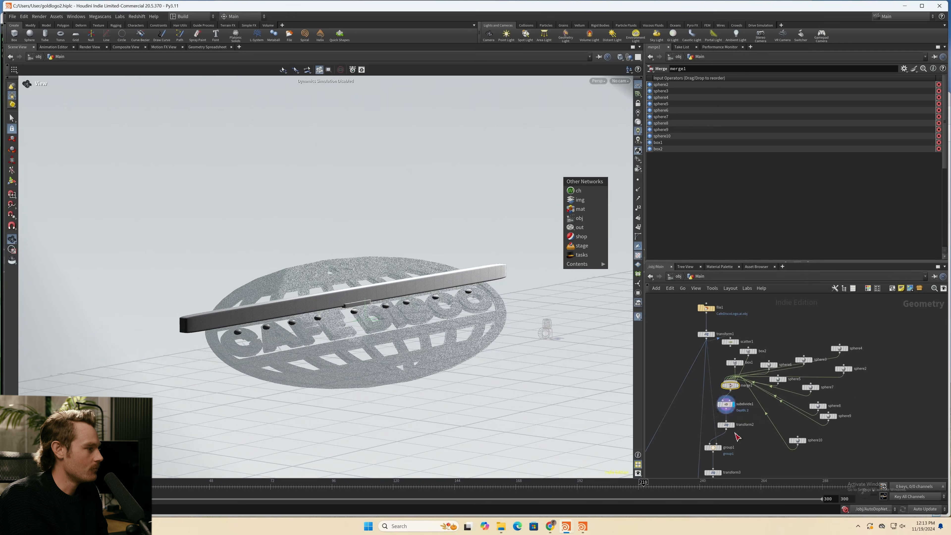
left_click(735, 428)
left_click(726, 425)
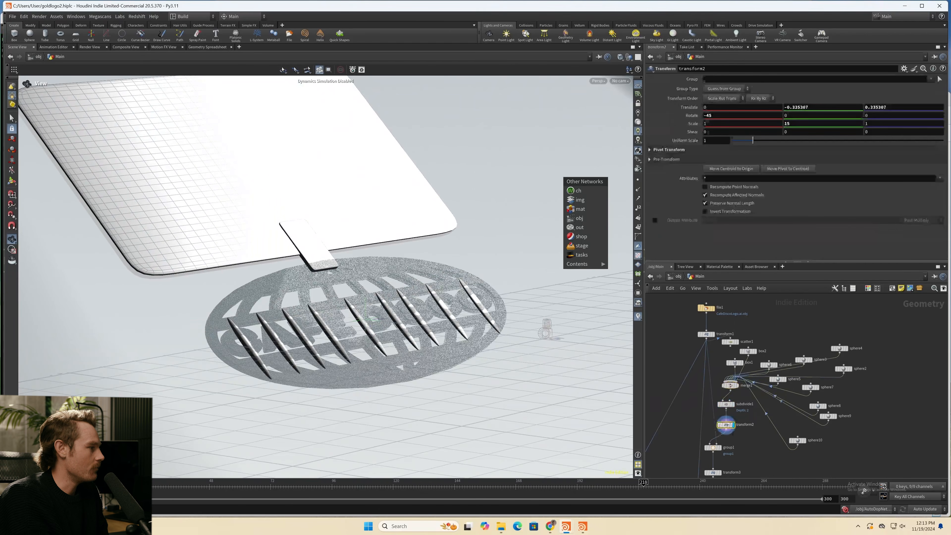
middle_click_drag(743, 441, 759, 409)
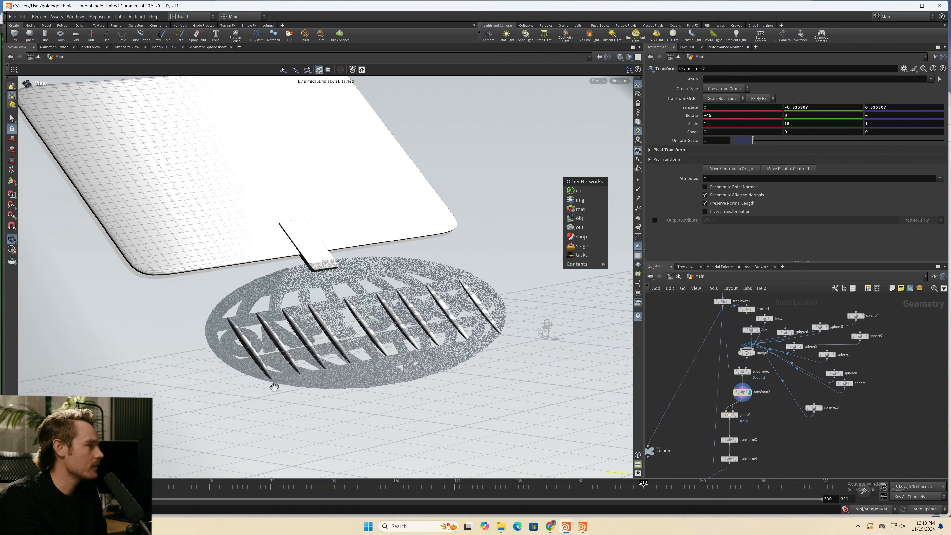
- Display group1, transform3 and transform4 in turn to examine the bounding-object point group and the offsets applied after it
middle_click_drag(734, 421, 735, 346)
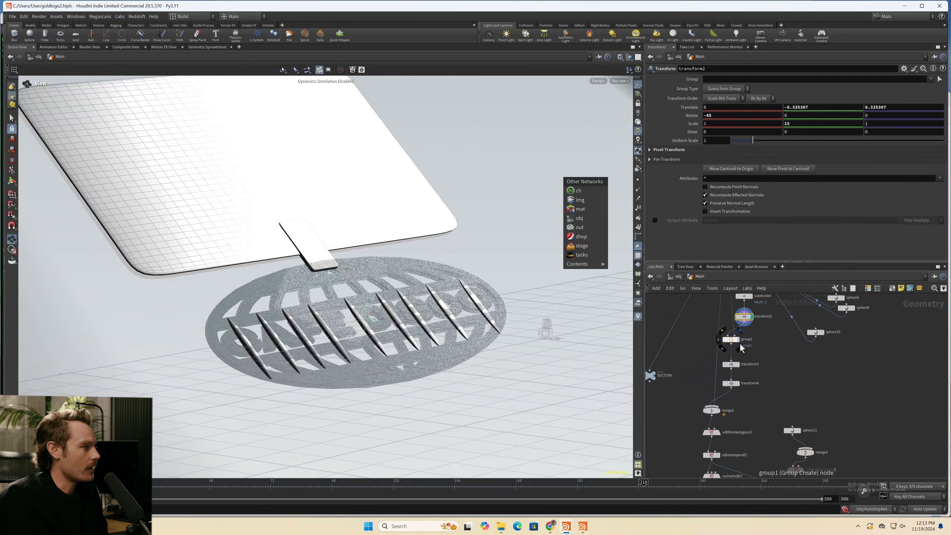
left_click(734, 343)
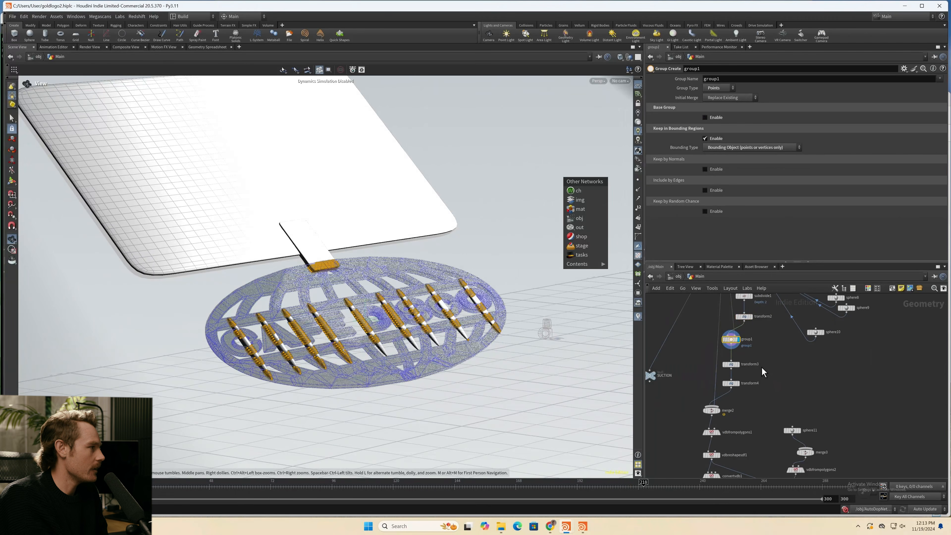
middle_click_drag(762, 372, 735, 367)
left_click(728, 369)
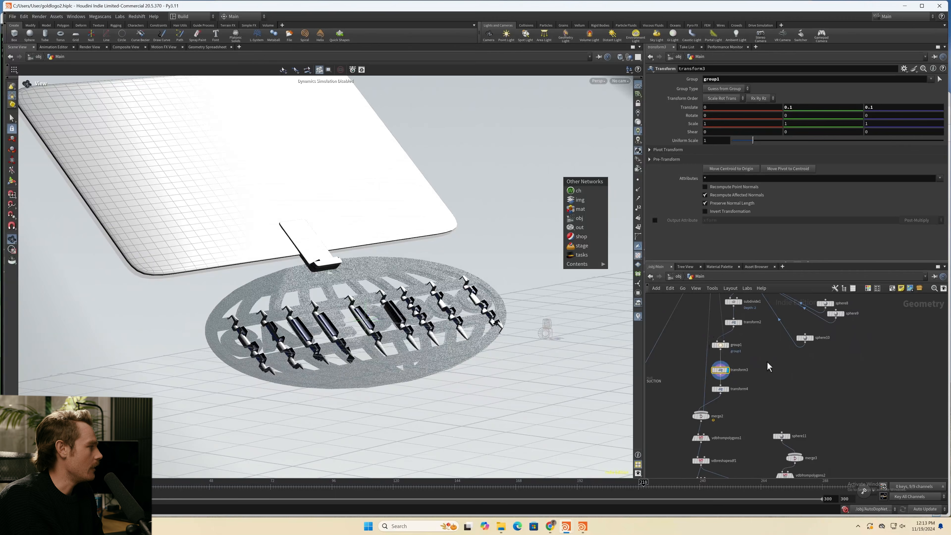
middle_click_drag(768, 364, 766, 338)
left_click(728, 369)
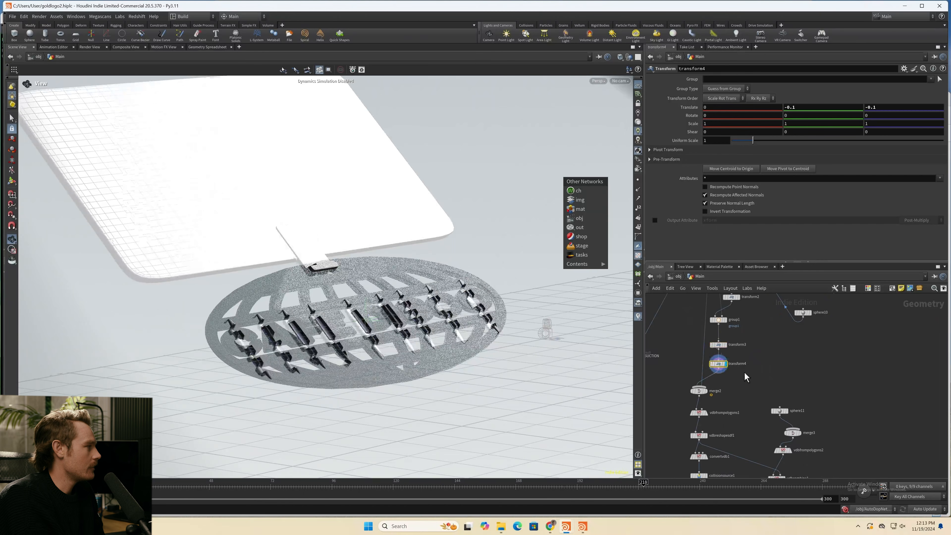
middle_click_drag(747, 377, 769, 354)
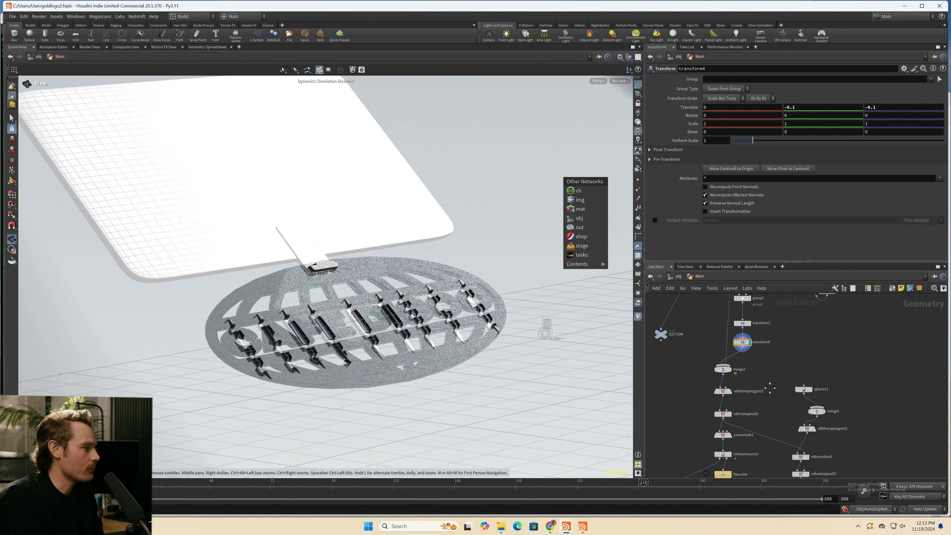
- Step through merge2, vdbfrompolygons1, vdbreshapesdf1 and convertvdb1, inspecting the resulting collision mesh from another angle
middle_click_drag(770, 388, 766, 349)
left_click(717, 330)
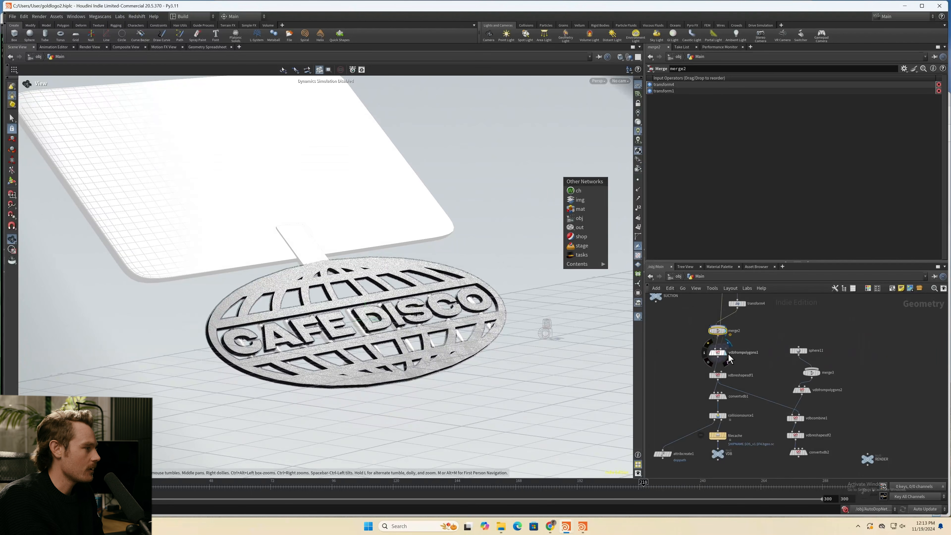
left_click(718, 352)
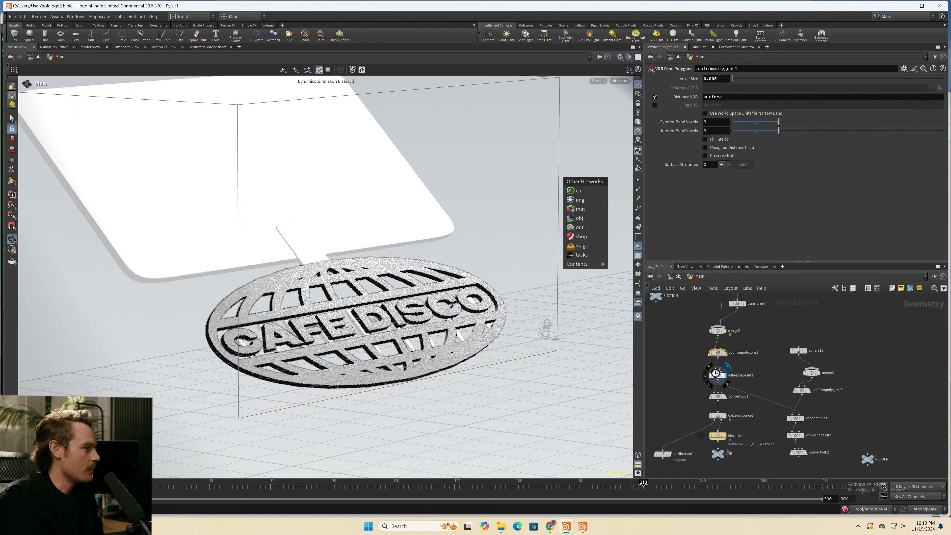
left_click(716, 374)
middle_click_drag(745, 414, 726, 373)
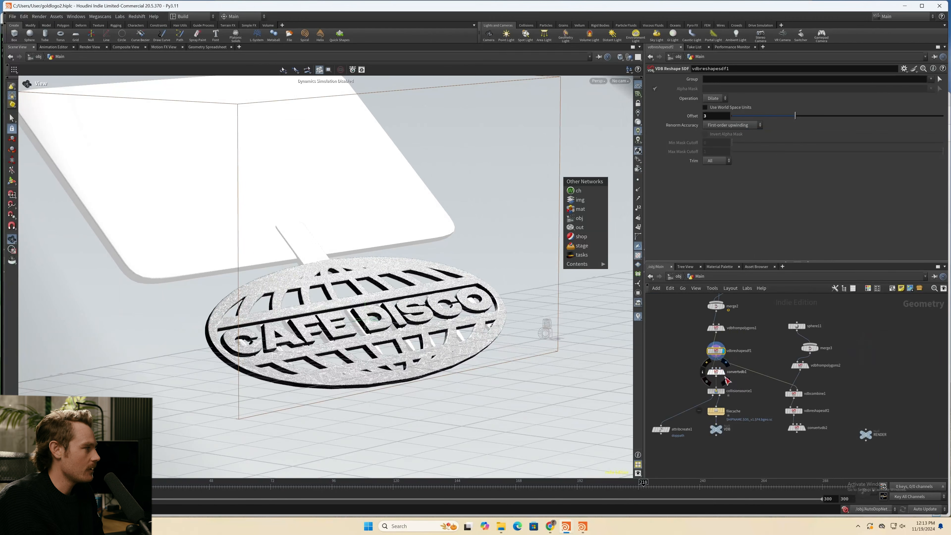
left_click(723, 379)
key("Escape")
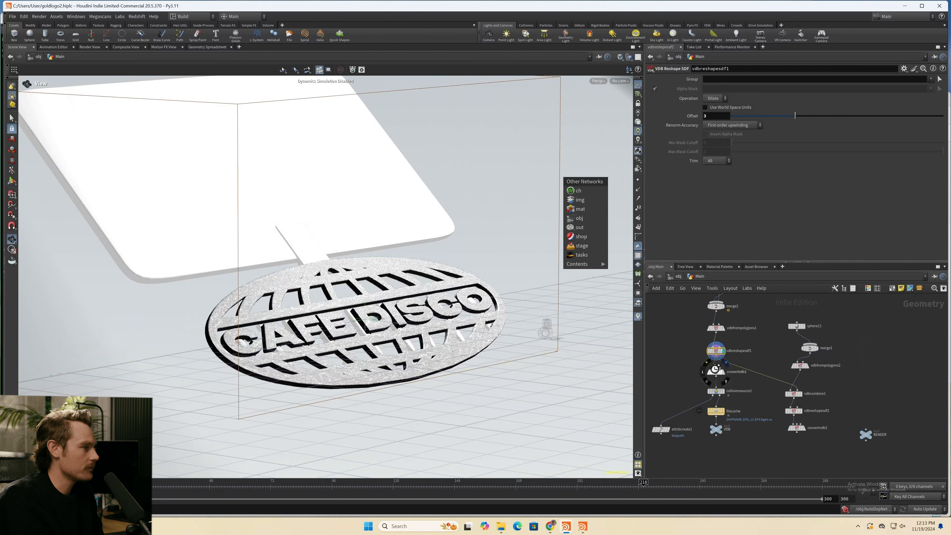
left_click(722, 372)
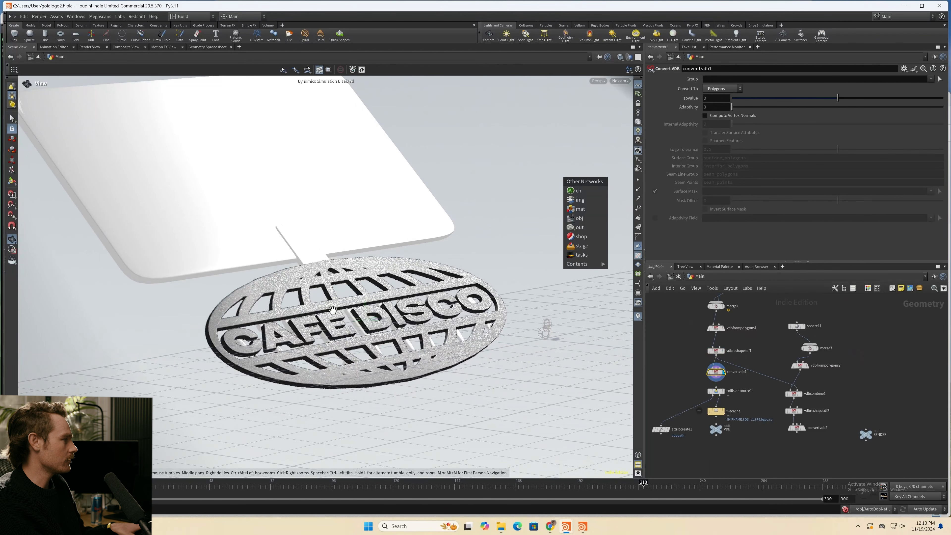
left_click_drag(366, 300, 321, 286)
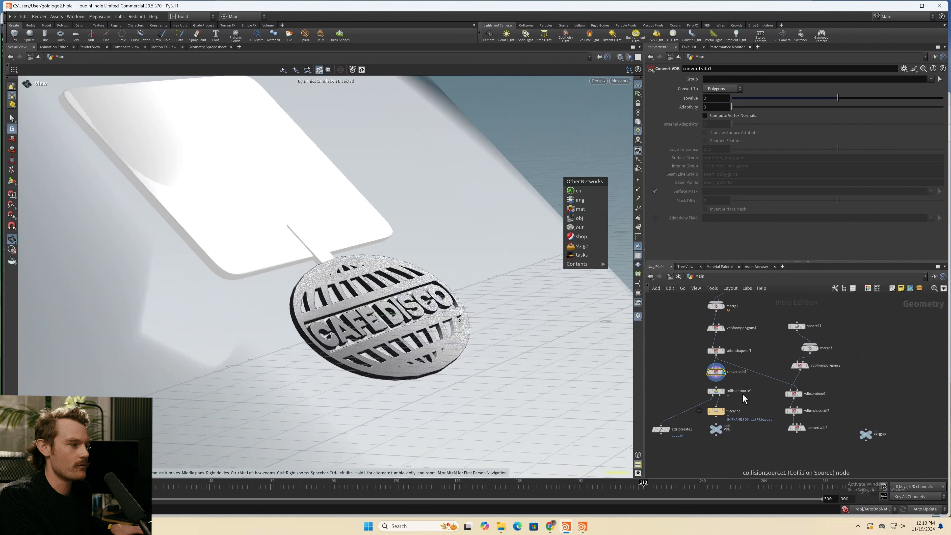
- Return to the object level and move the particle_fluidinterior node clear of the overlapping Main_fluid node
left_click(677, 276)
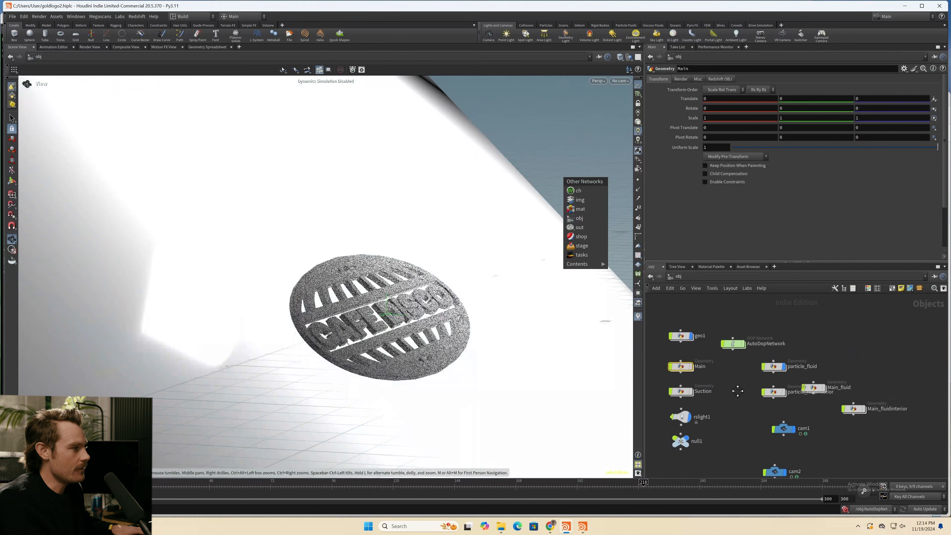
middle_click_drag(724, 393, 722, 377)
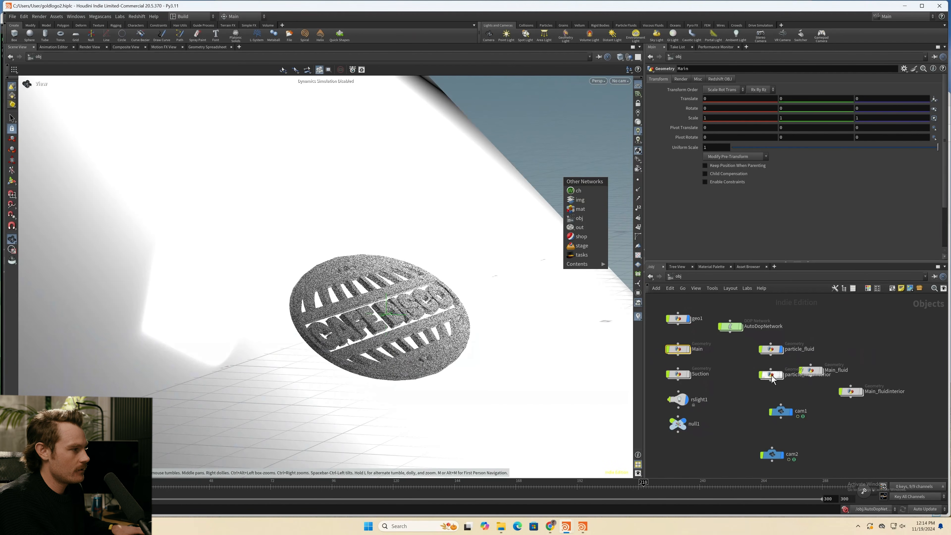
left_click_drag(776, 375, 749, 386)
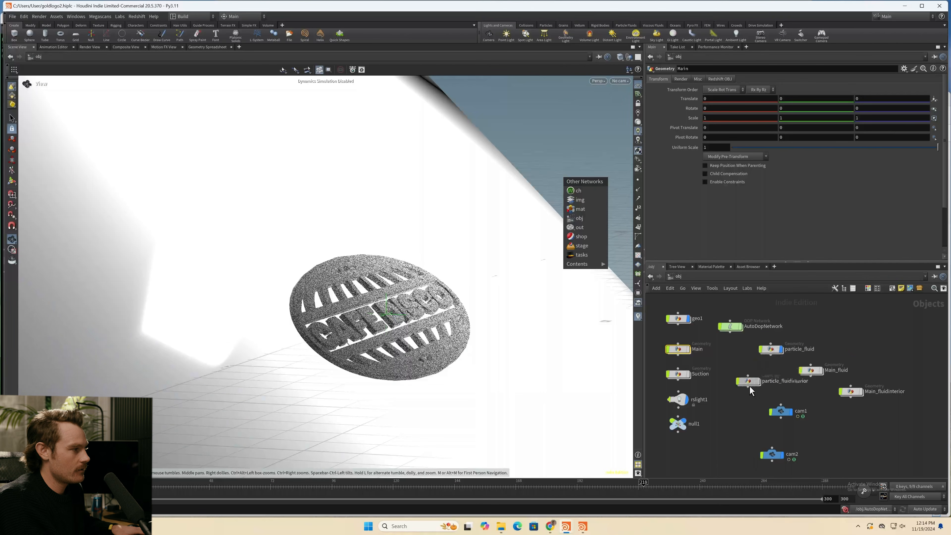
- Reopen the Main geometry, show sphere11 as a template and display vdbfrompolygons2 to examine the sphere's VDB settings
double_click(678, 349)
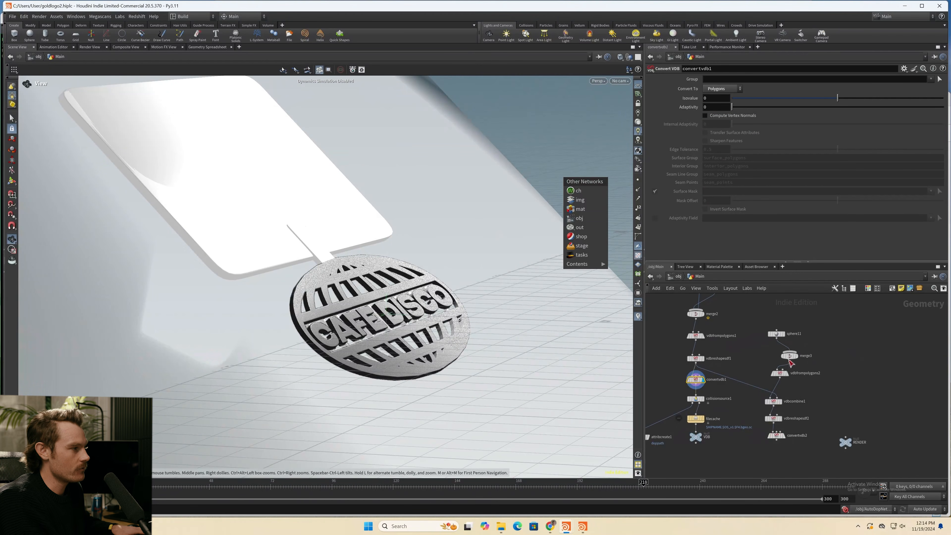
middle_click_drag(795, 313, 781, 323)
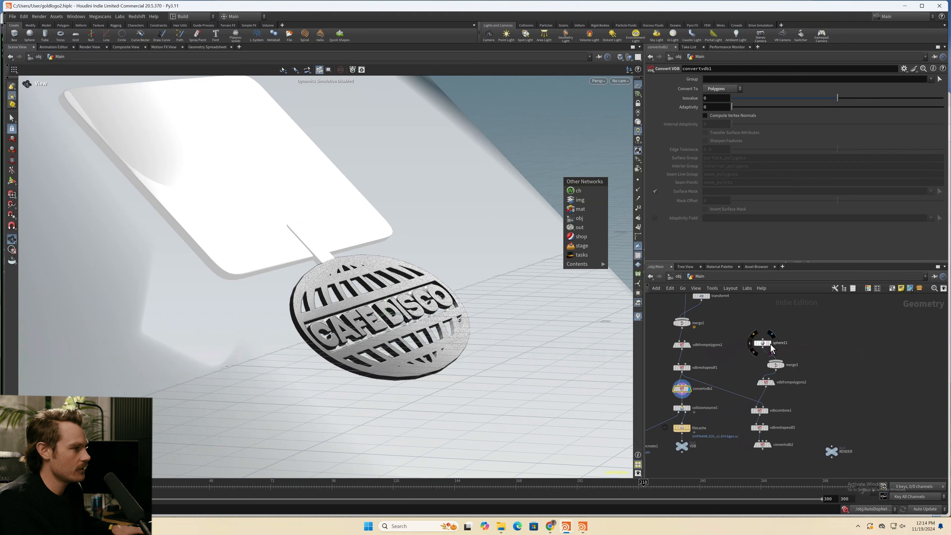
left_click(767, 344)
left_click(764, 344)
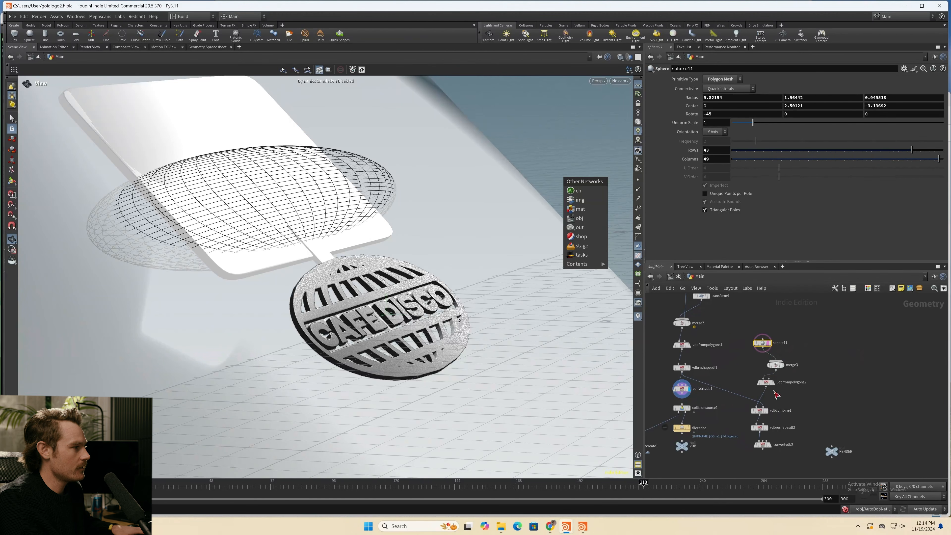
left_click(772, 382)
left_click(765, 382)
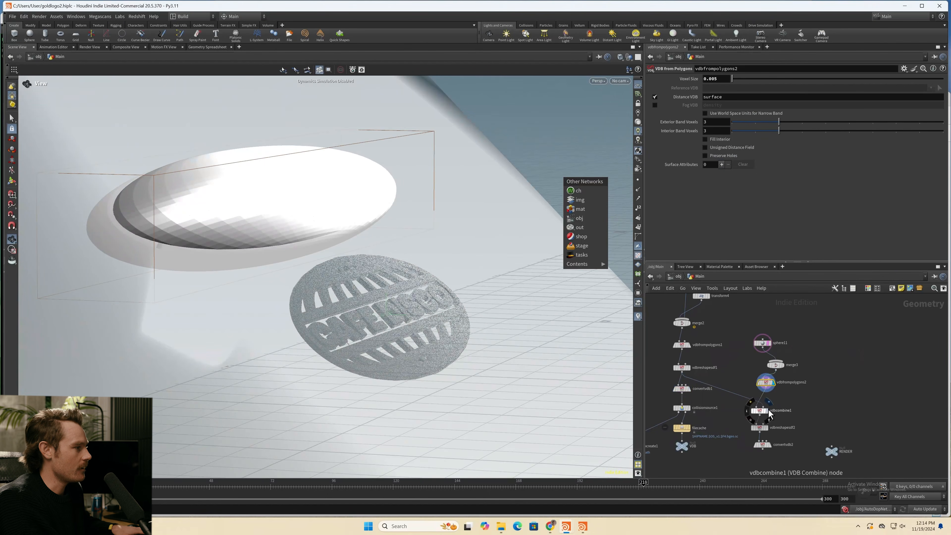
- Display vdbcombine1, vdbreshapesdf2 and convertvdb2 in turn to examine the SDF intersection, erosion and polygon conversion settings
left_click(760, 413)
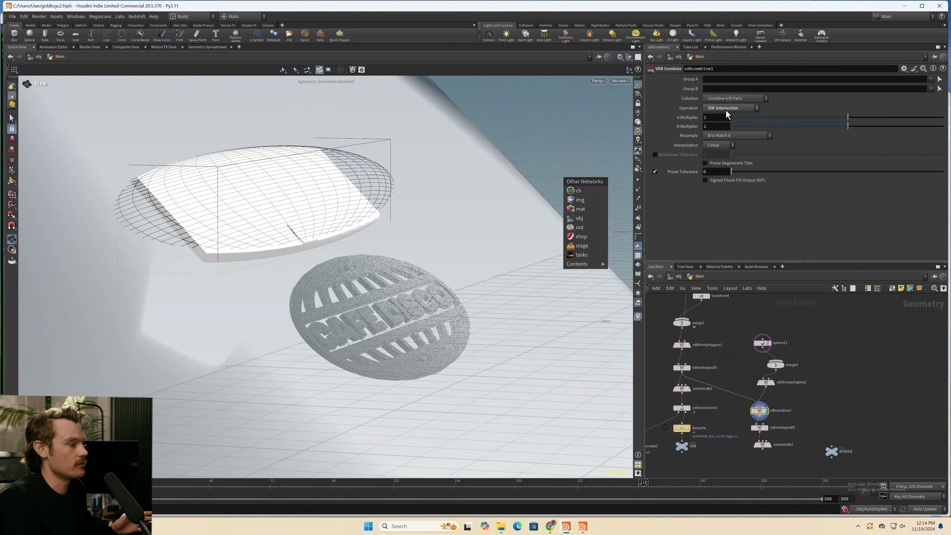
middle_click_drag(815, 429, 805, 401)
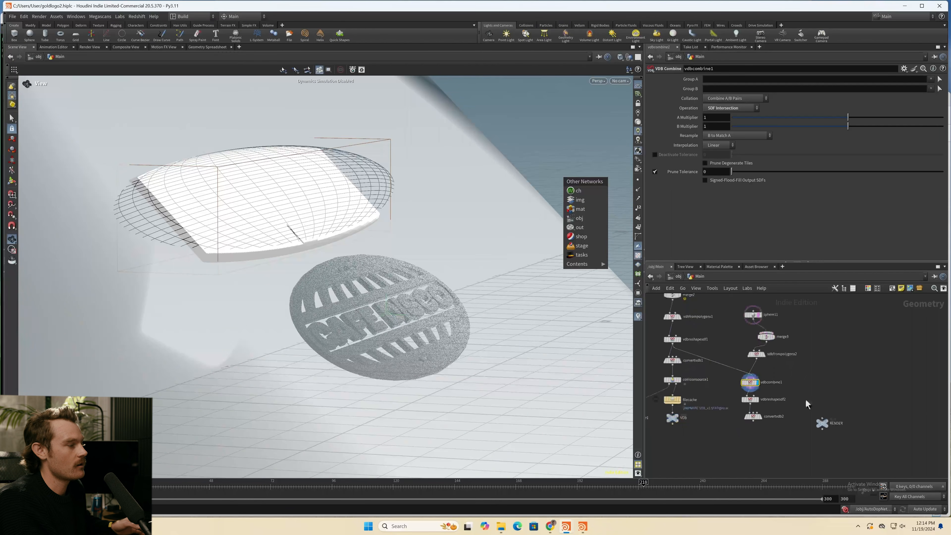
left_click(756, 399)
left_click(753, 402)
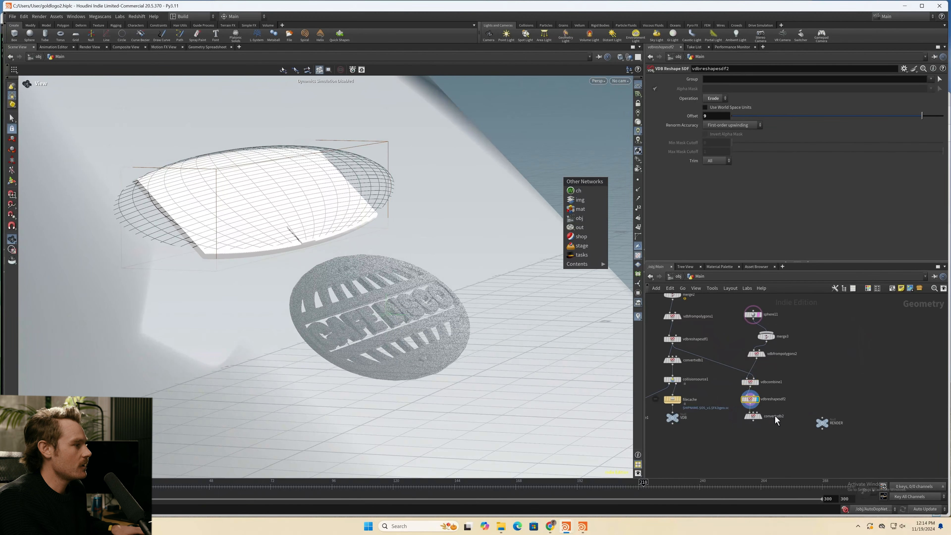
left_click(750, 416)
left_click(759, 416)
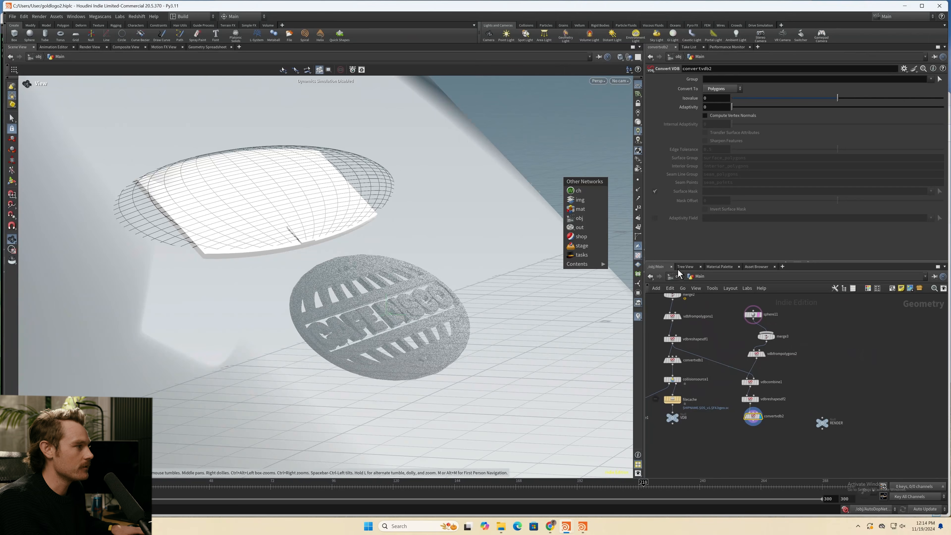
- Return to the object level, open AutoDopNetwork and select flipsolver2 to examine its substep settings
left_click(679, 277)
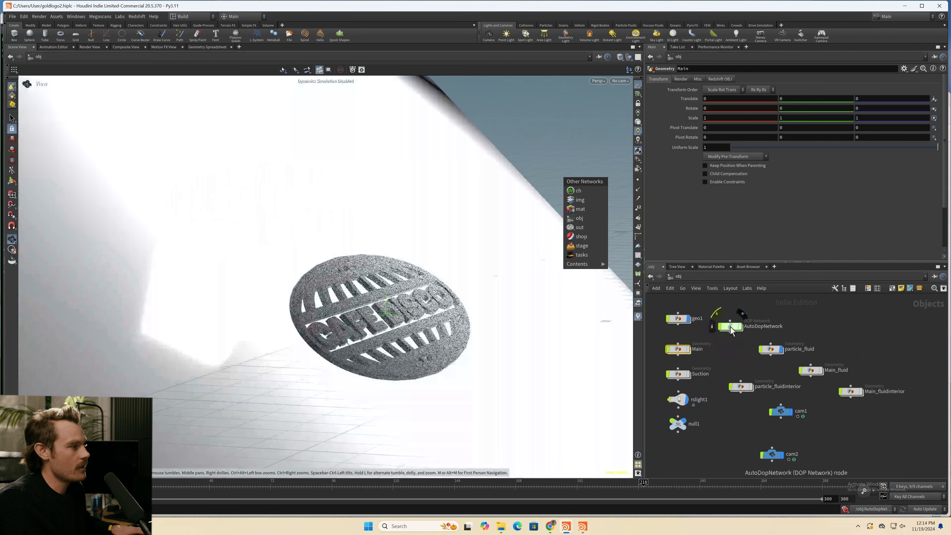
double_click(730, 325)
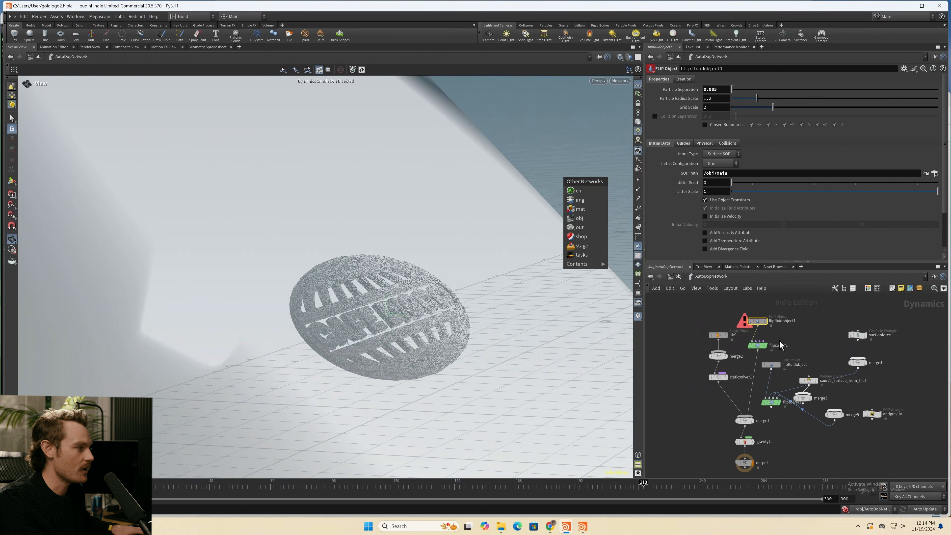
middle_click_drag(776, 340, 760, 339)
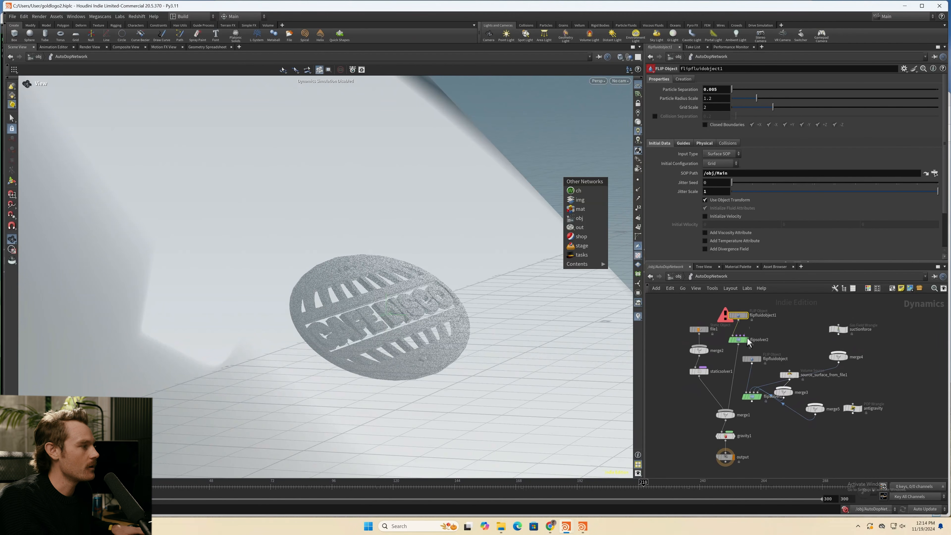
left_click(737, 340)
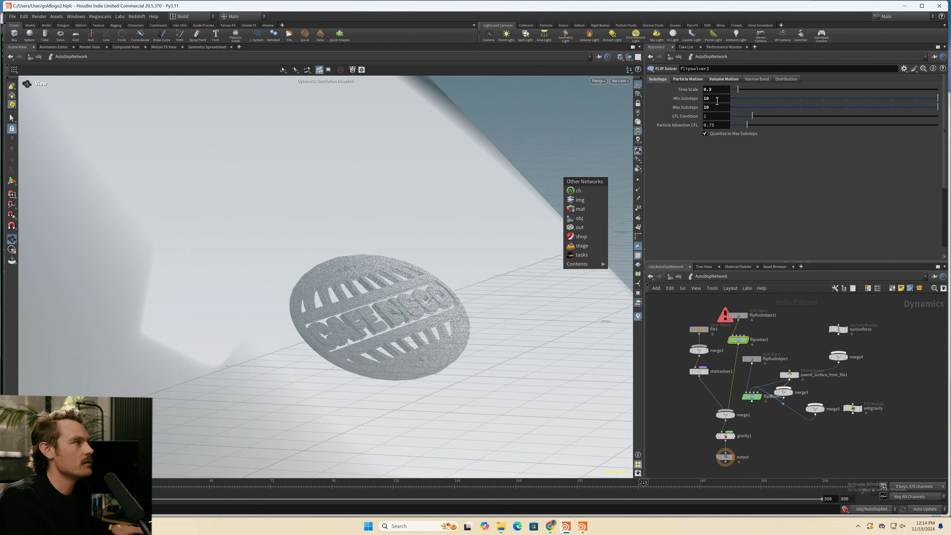
- Review flipsolver2's Volume Motion settings including viscosity, and its Particle Motion reseeding settings
left_click(724, 79)
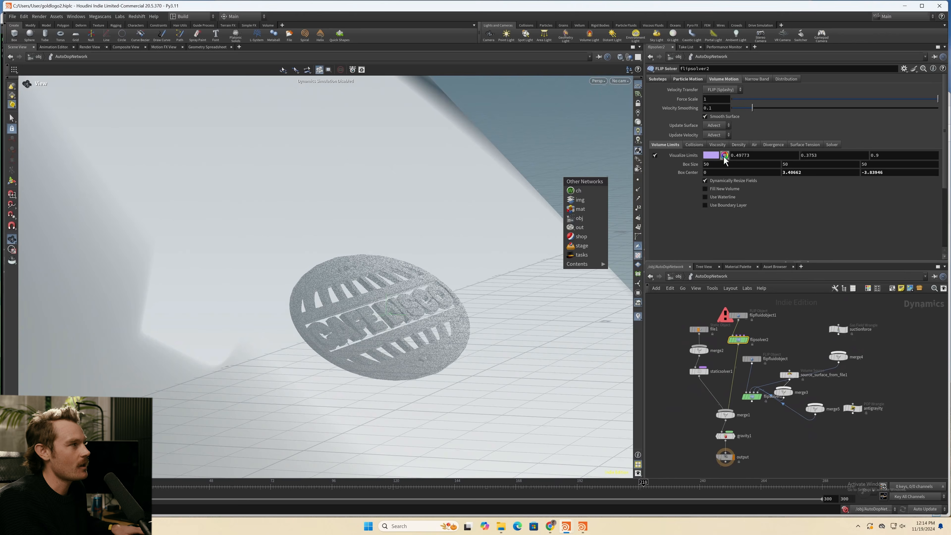
left_click(717, 145)
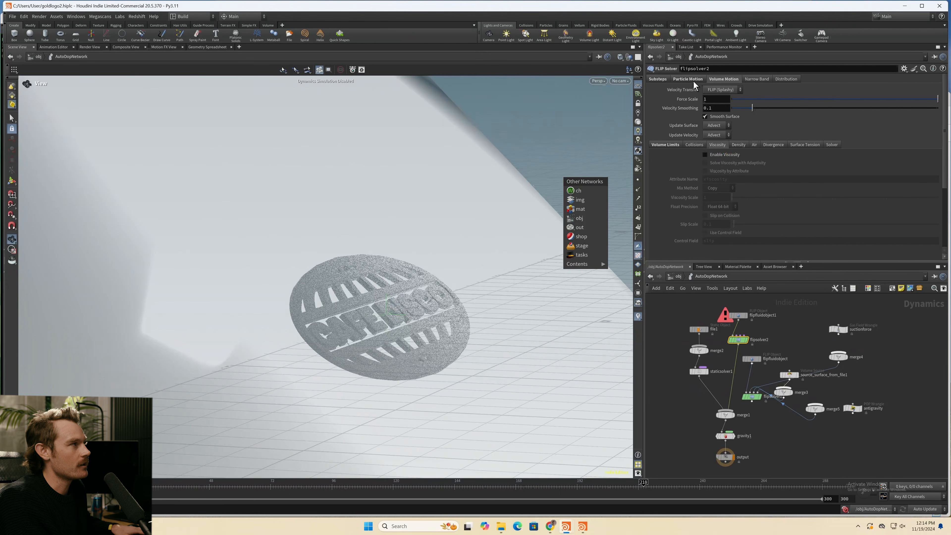
left_click(690, 80)
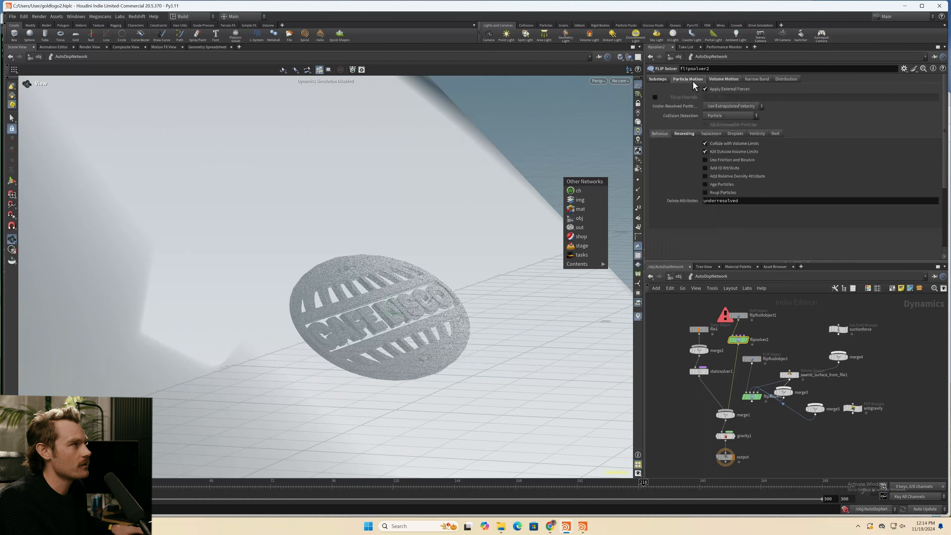
left_click(684, 135)
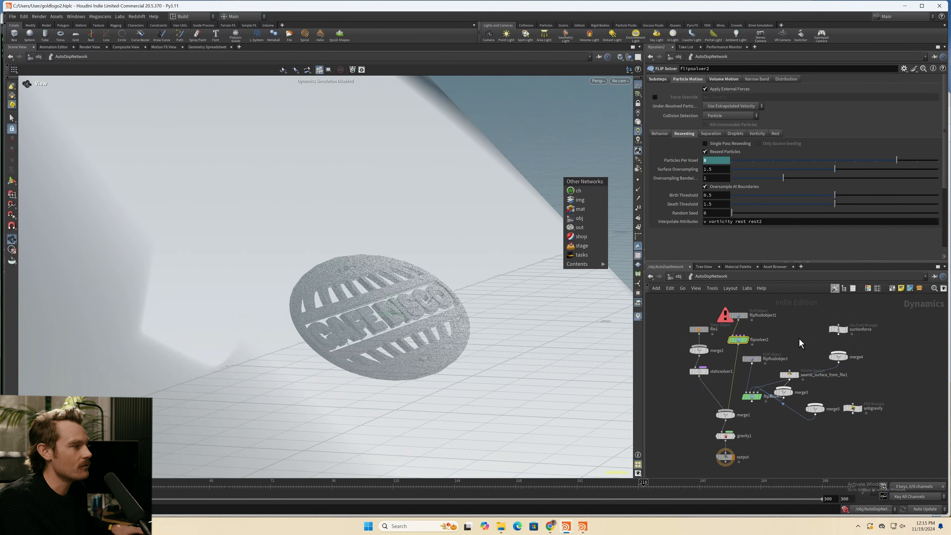
middle_click_drag(800, 343, 781, 352)
scroll(782, 356, "down", 3)
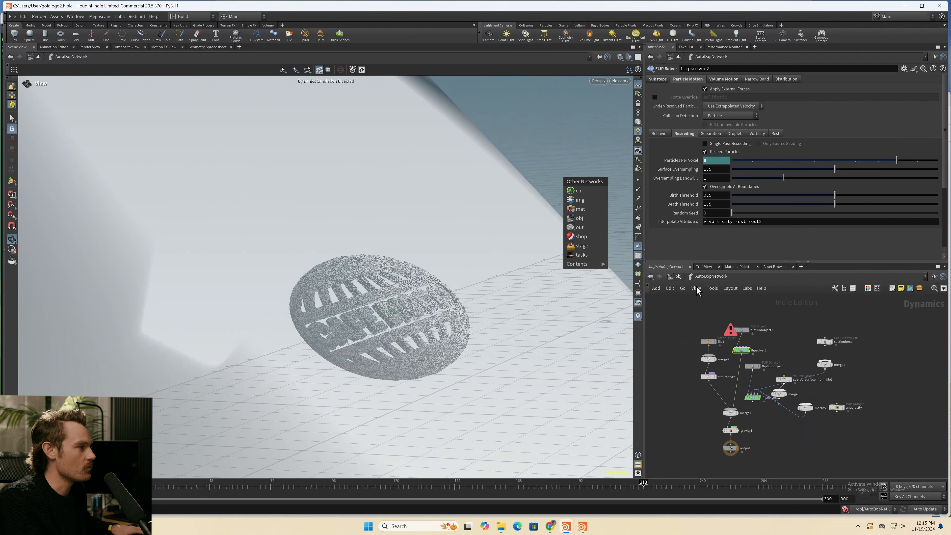
- Go back to the object level and open the particle_fluid geometry, displaying vdbfromparticlefluid1 to examine the surfaced fluid
left_click(678, 277)
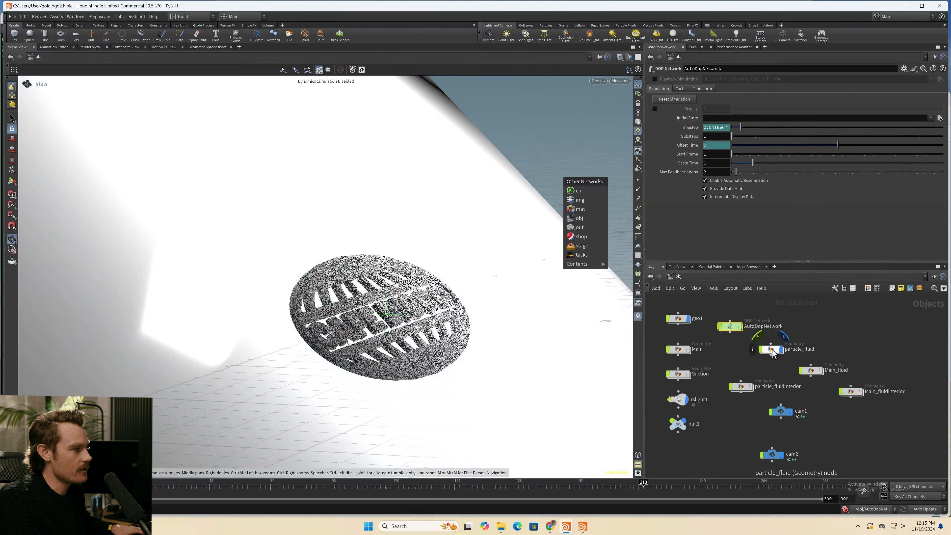
left_click(769, 348)
double_click(767, 346)
middle_click_drag(800, 354, 768, 364)
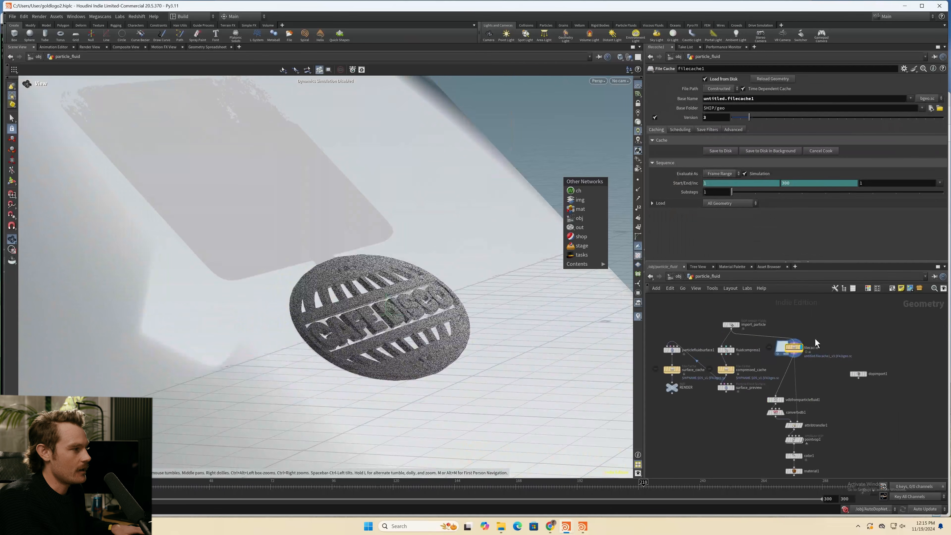
middle_click_drag(831, 405, 821, 376)
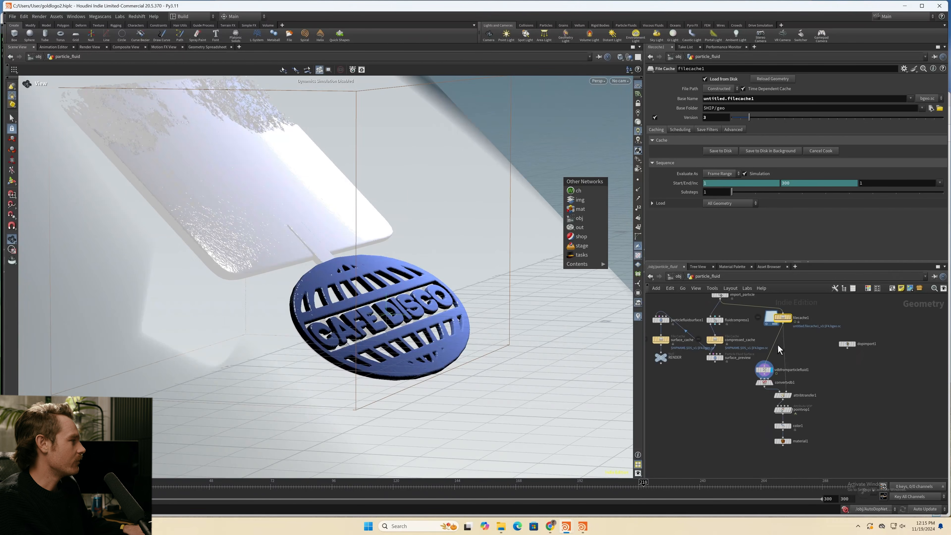
- Inspect the surfaced Cafe Disco logo up close from a lower angle
scroll(405, 338, "up", 3)
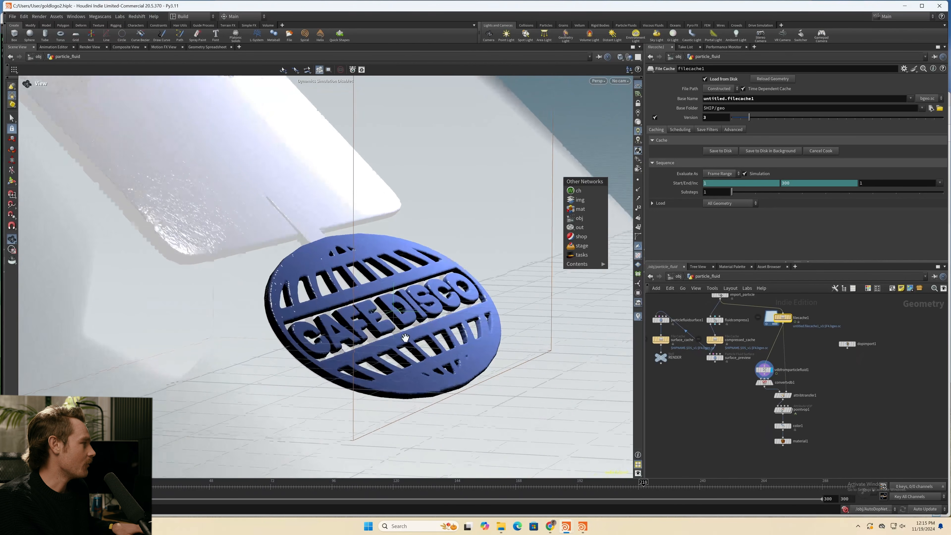
left_click_drag(405, 338, 411, 281)
scroll(391, 330, "up", 3)
scroll(397, 326, "up", 2)
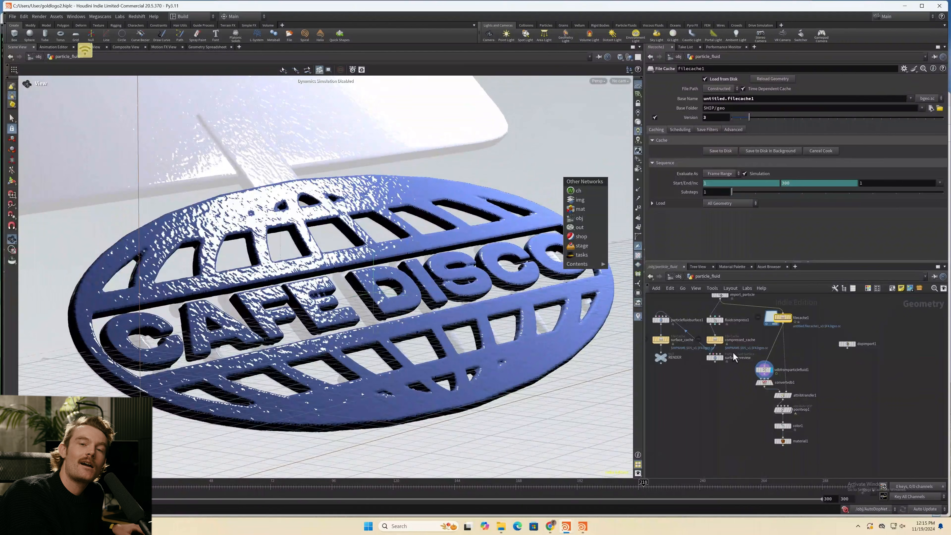
- Display filecache1 again and examine the particle_fluid object's Redshift particle rendering settings at the object level
left_click(788, 318)
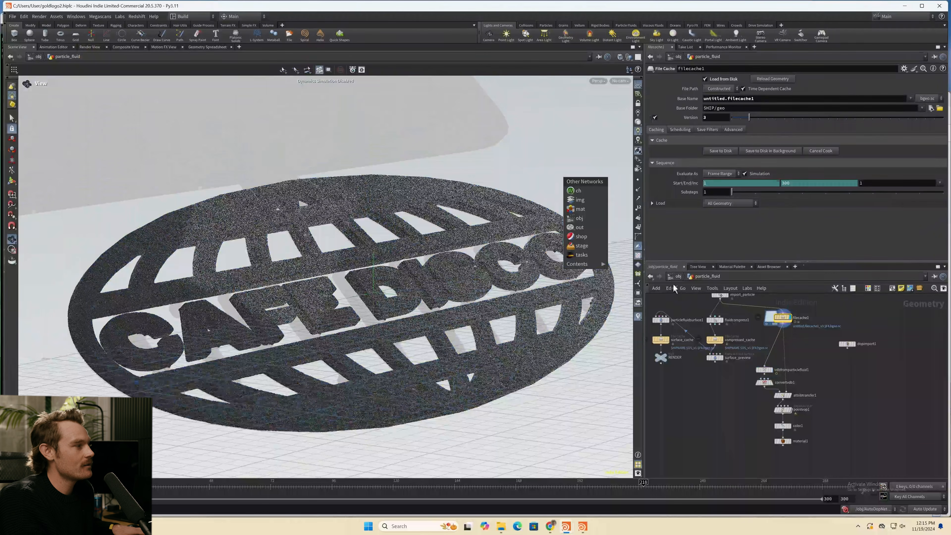
left_click(678, 276)
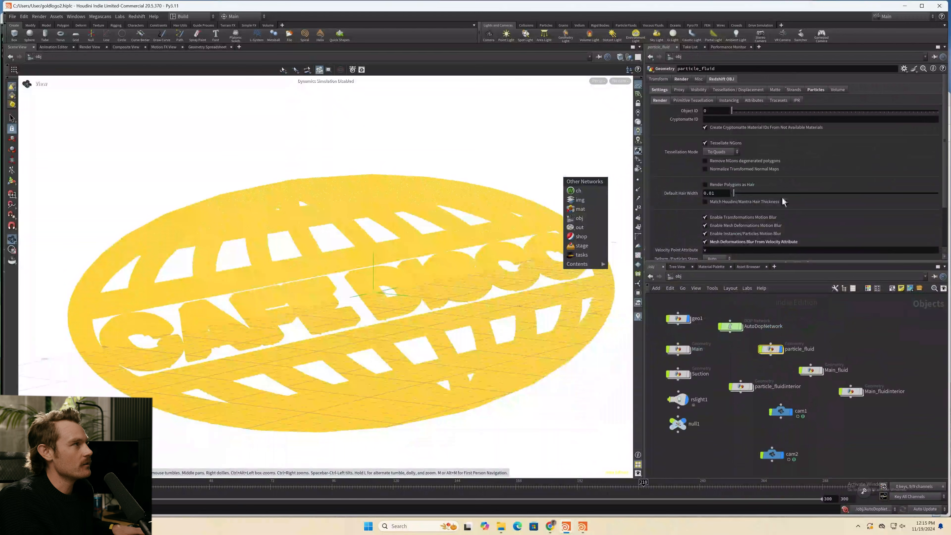
left_click(811, 91)
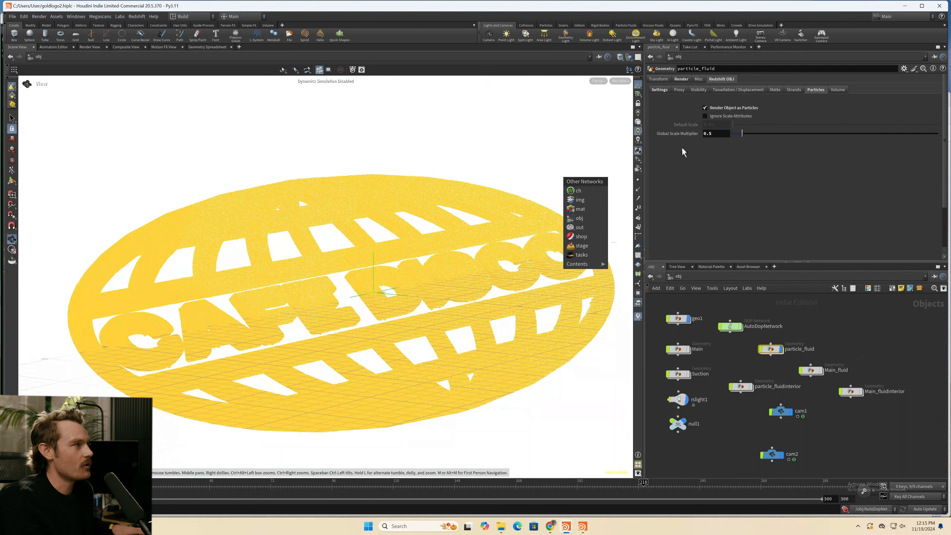
- Open redshift_vopnet1 in the mat network and examine the ParticleAttributeLookup1 and RSRamp1 shader nodes
left_click(681, 278)
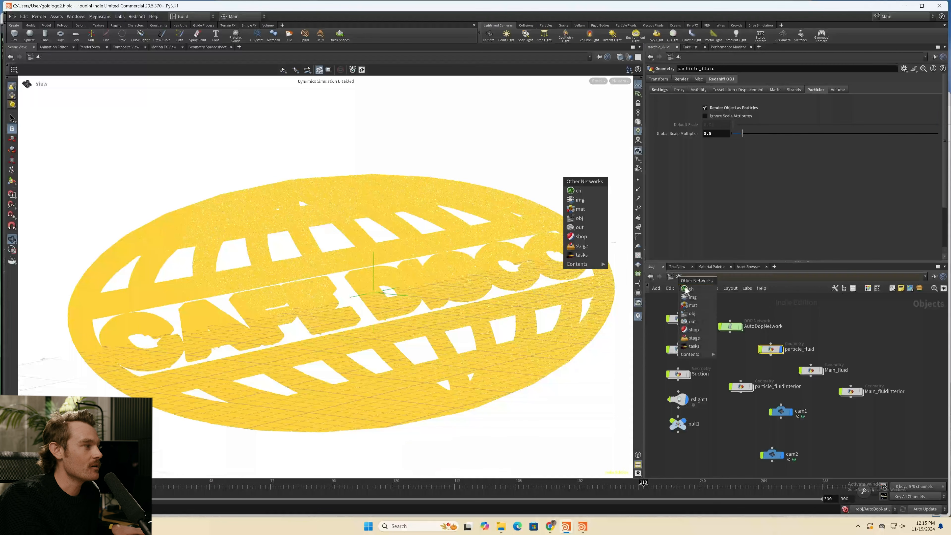
left_click(691, 306)
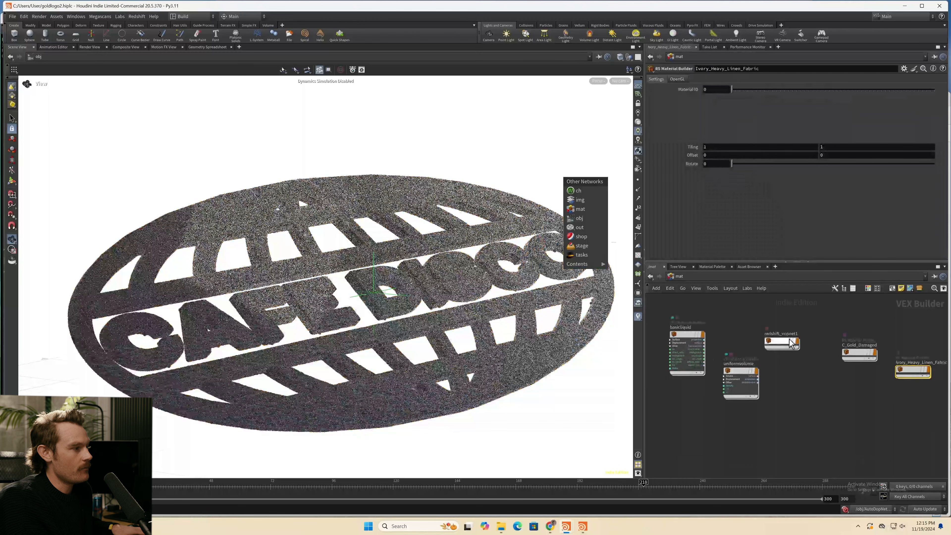
double_click(790, 348)
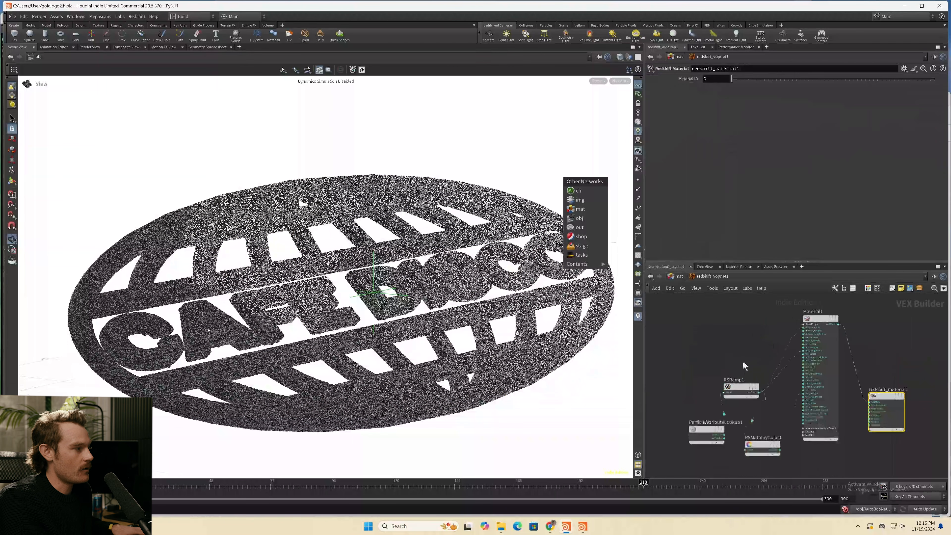
left_click_drag(702, 404, 696, 356)
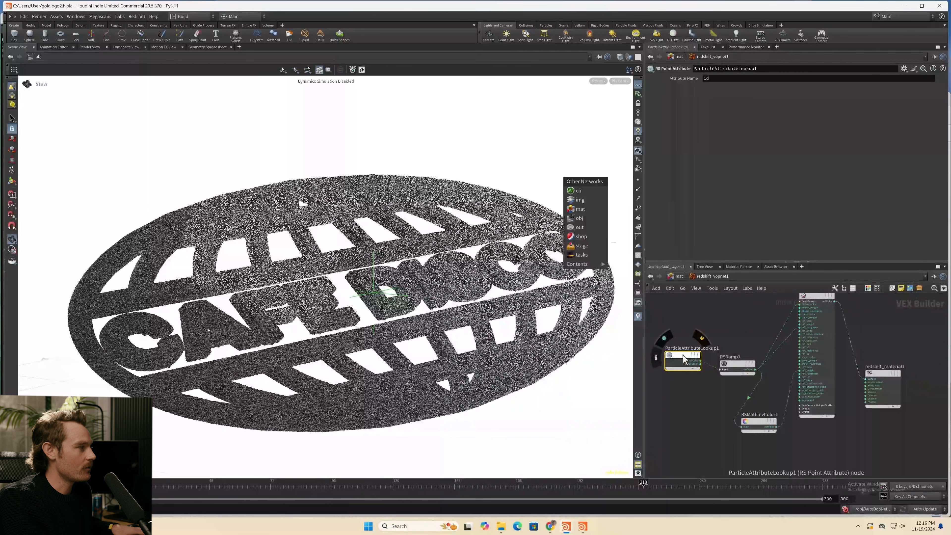
left_click(737, 366)
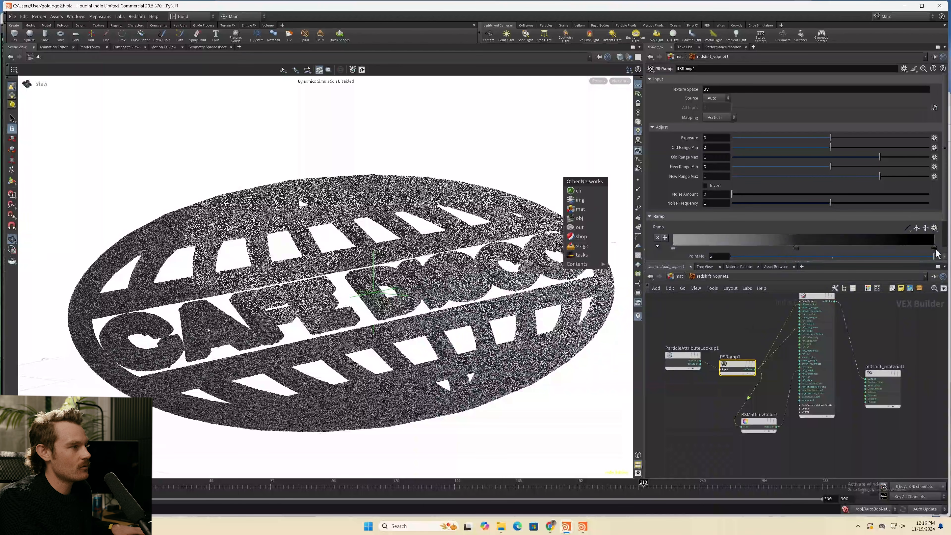
- Examine the RSMathInvColor1 node and move RSRamp1 up level with ParticleAttributeLookup1
middle_click_drag(753, 368, 709, 397)
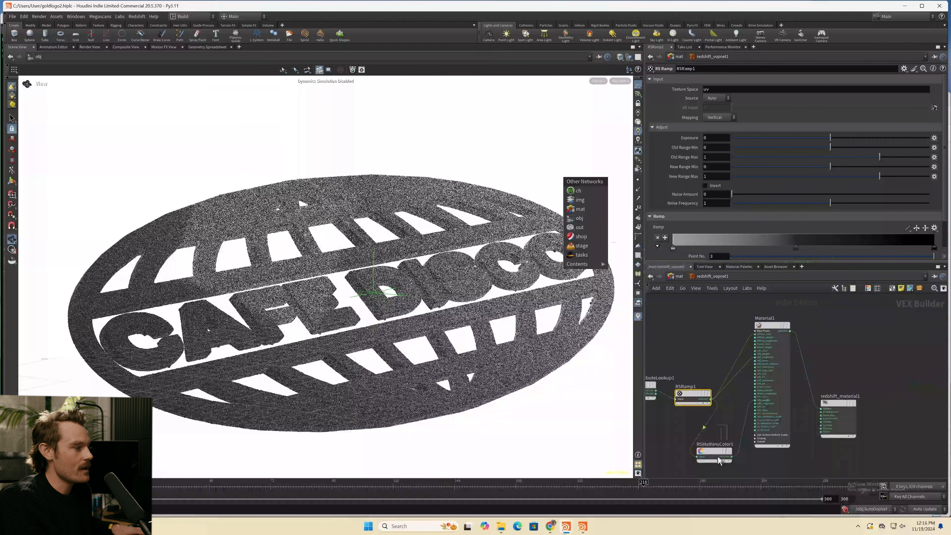
left_click(714, 451)
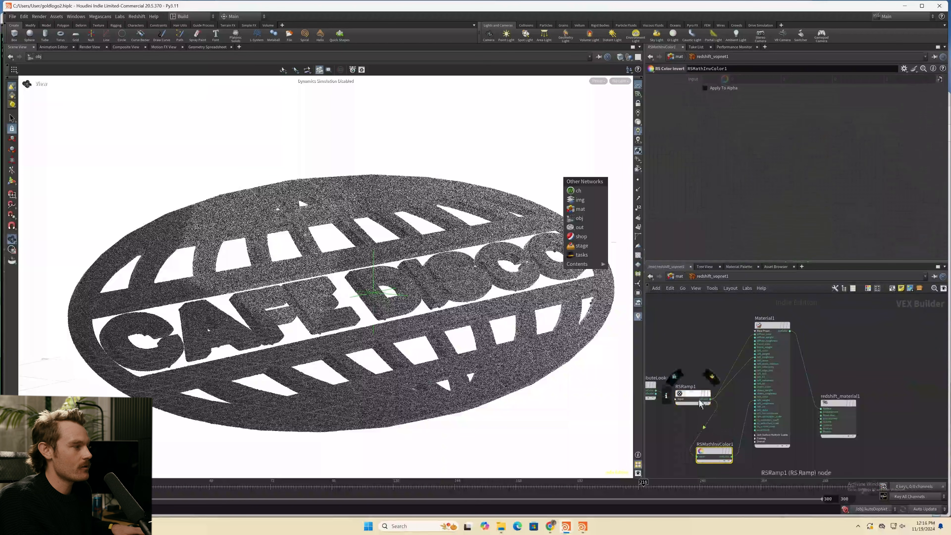
left_click_drag(694, 393, 693, 380)
middle_click_drag(686, 363, 721, 371)
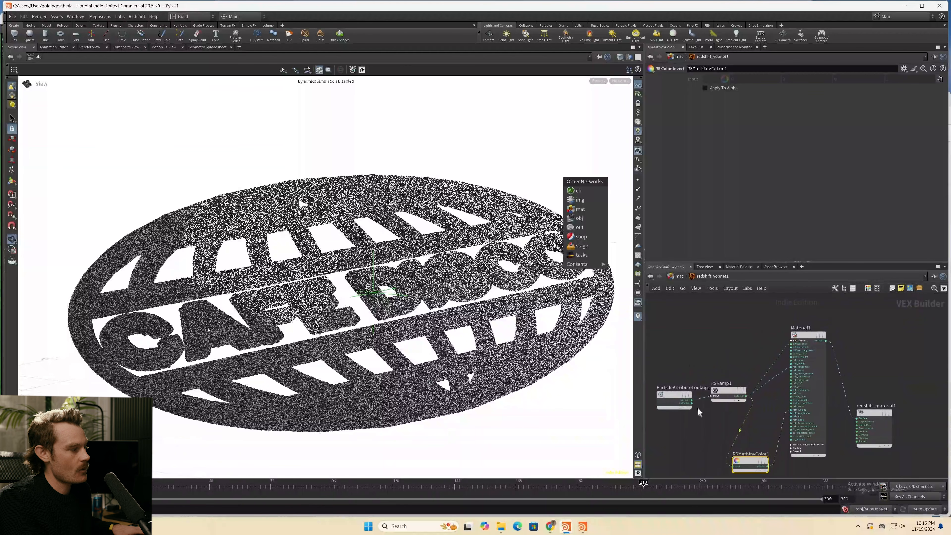
- Leave the shader and switch from the mat network back to the obj network
left_click(678, 277)
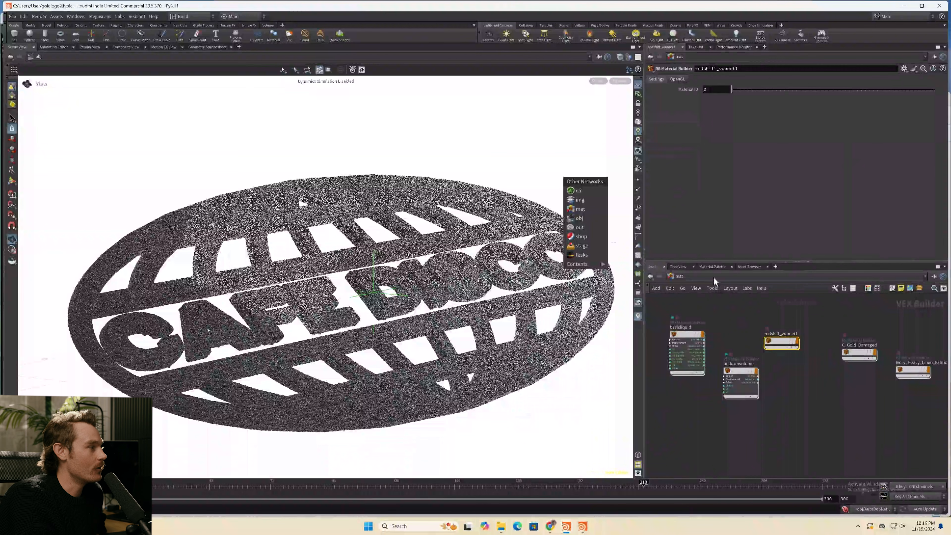
left_click(680, 277)
left_click(696, 318)
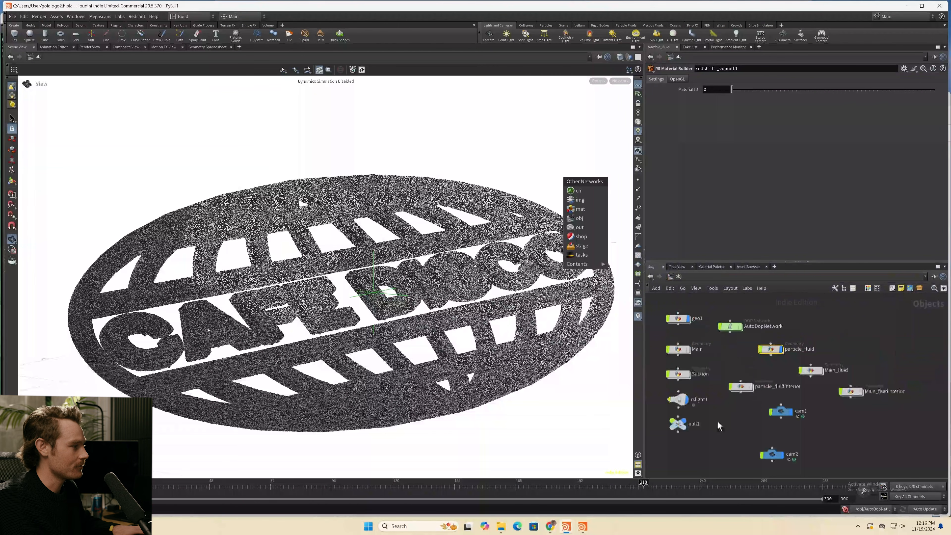
middle_click_drag(717, 421, 736, 400)
scroll(730, 382, "down", 3)
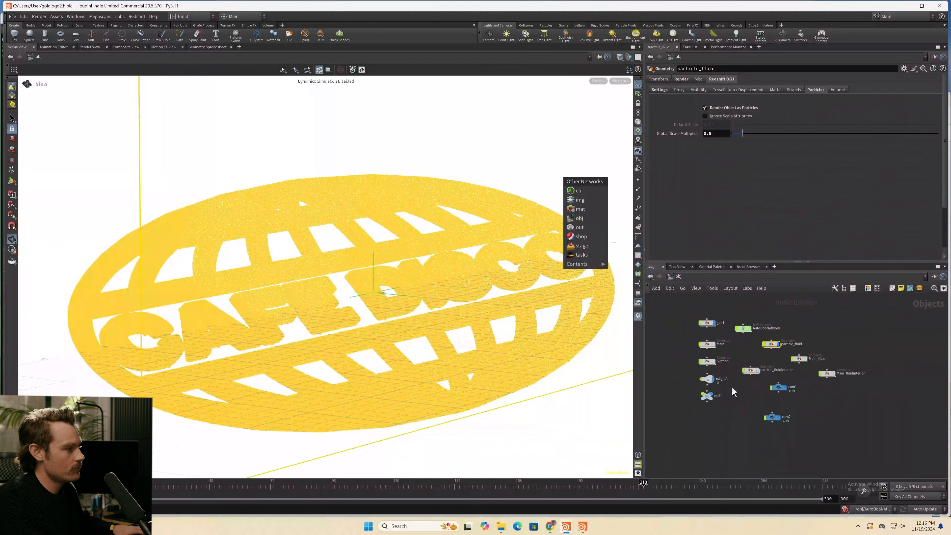
- Select rslight1 and examine its placement relative to the curved backdrop and the logo
left_click(709, 413)
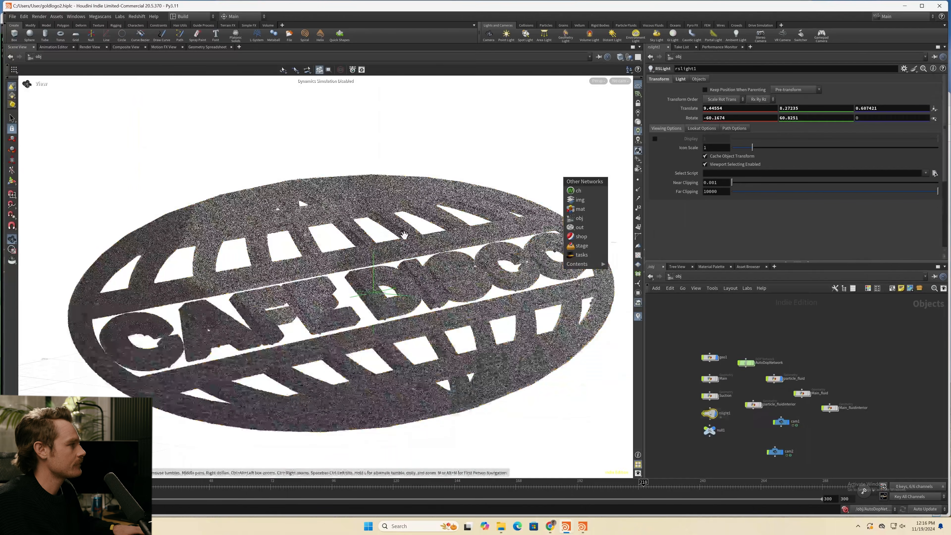
scroll(426, 243, "down", 5)
left_click_drag(426, 243, 399, 238)
scroll(399, 238, "down", 8)
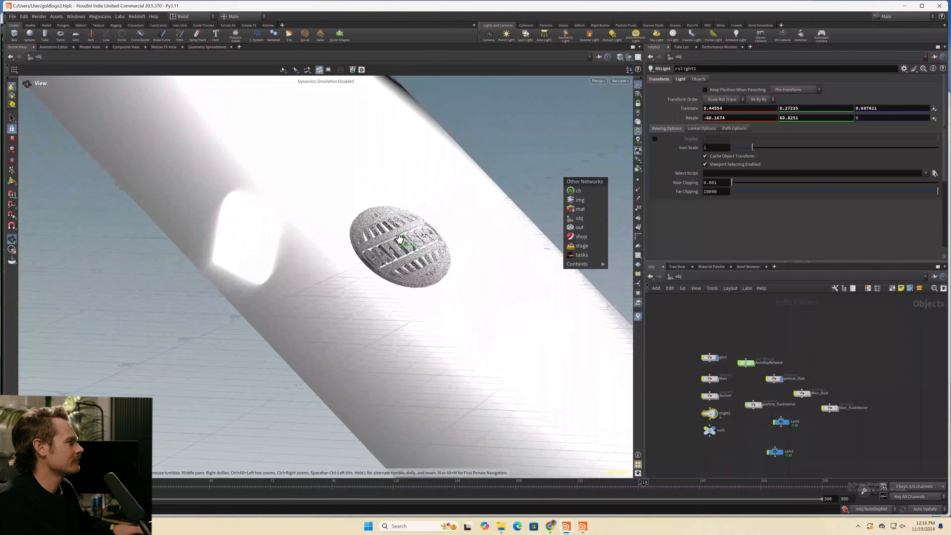
scroll(399, 238, "down", 3)
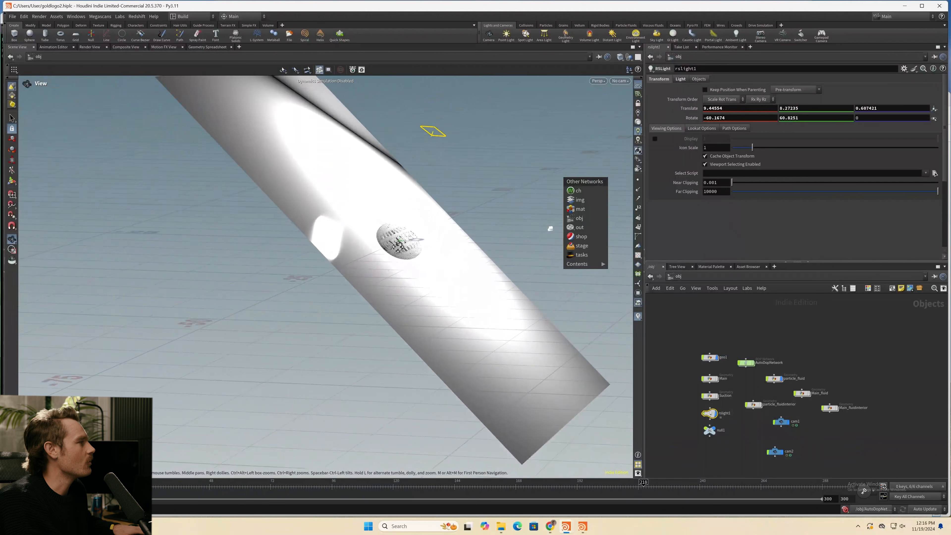
middle_click_drag(400, 239, 384, 277)
left_click_drag(424, 265, 763, 480)
- Shift the cam1 node closer to the light nodes and look through cam1 and cam2 in the viewport
middle_click_drag(753, 447, 727, 440)
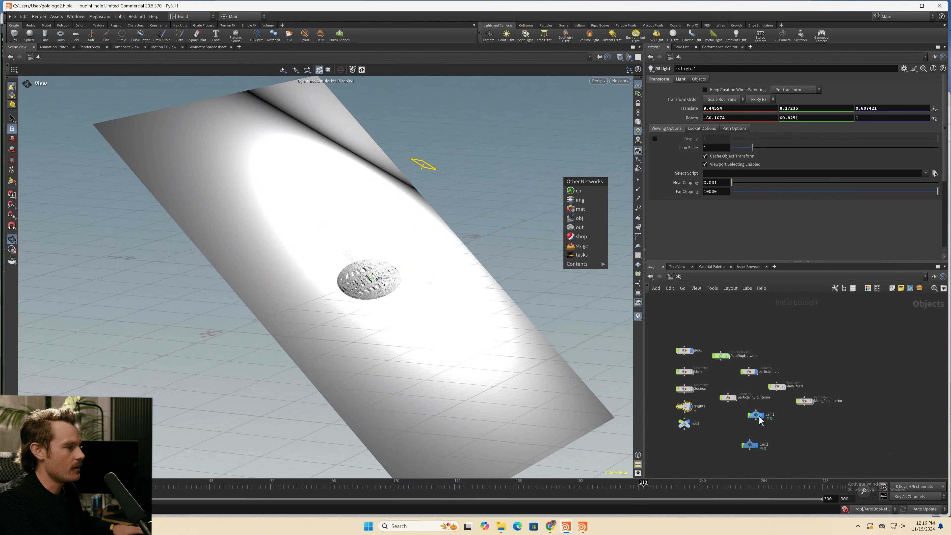
left_click_drag(758, 418, 718, 432)
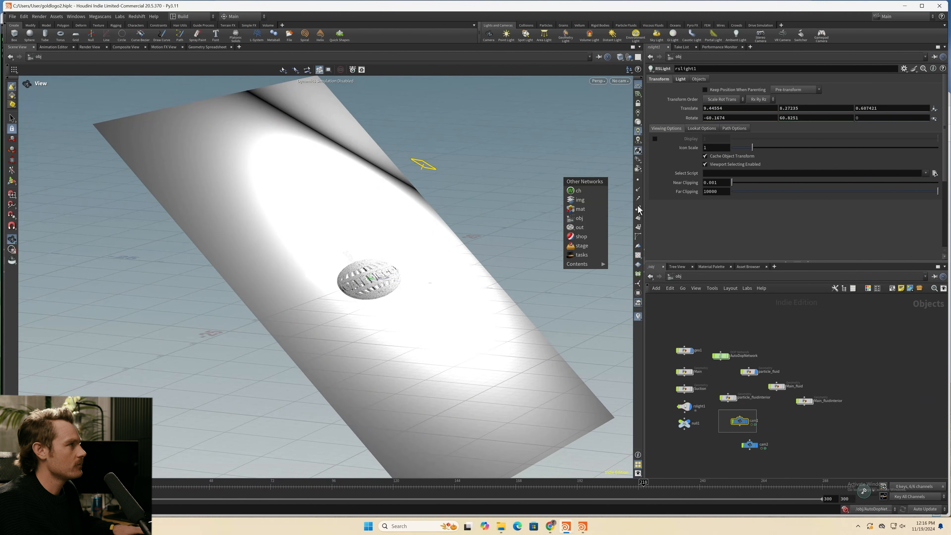
left_click(618, 81)
left_click(625, 117)
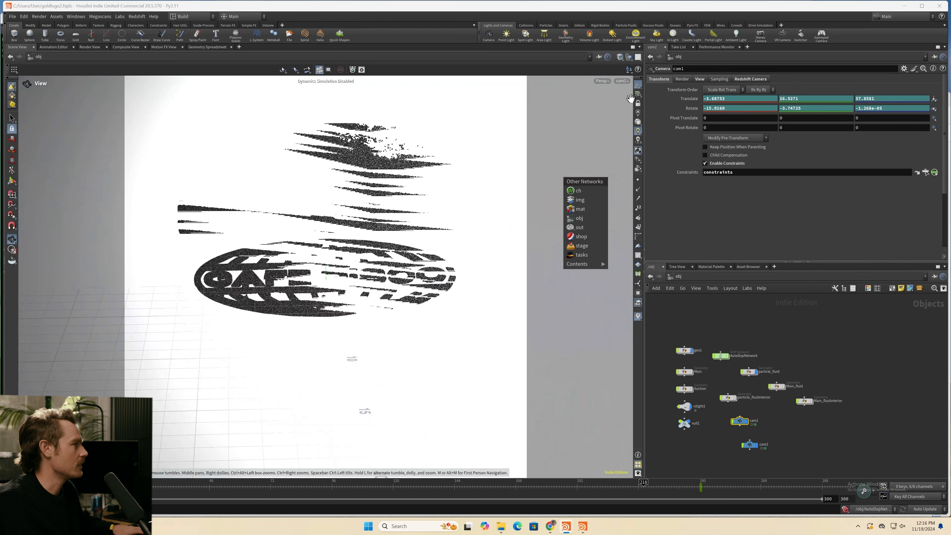
left_click(621, 81)
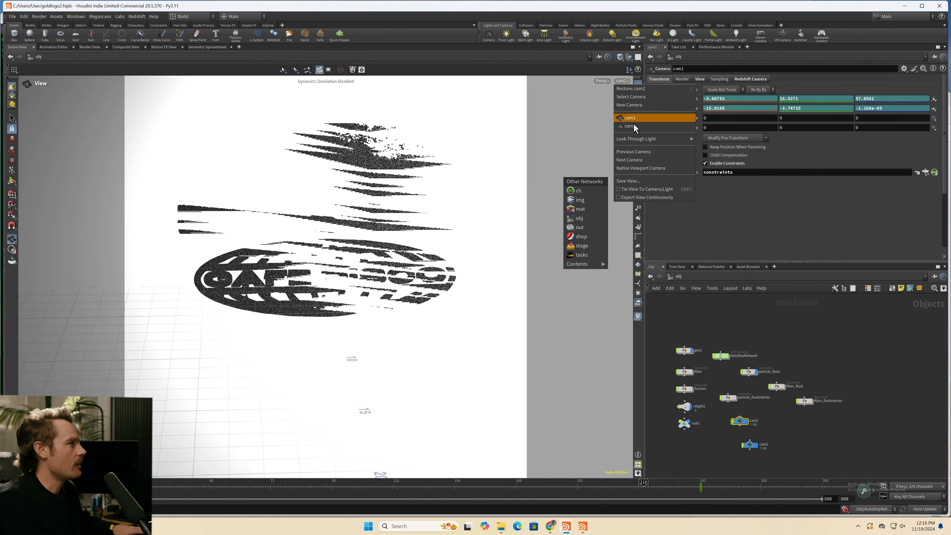
left_click(633, 126)
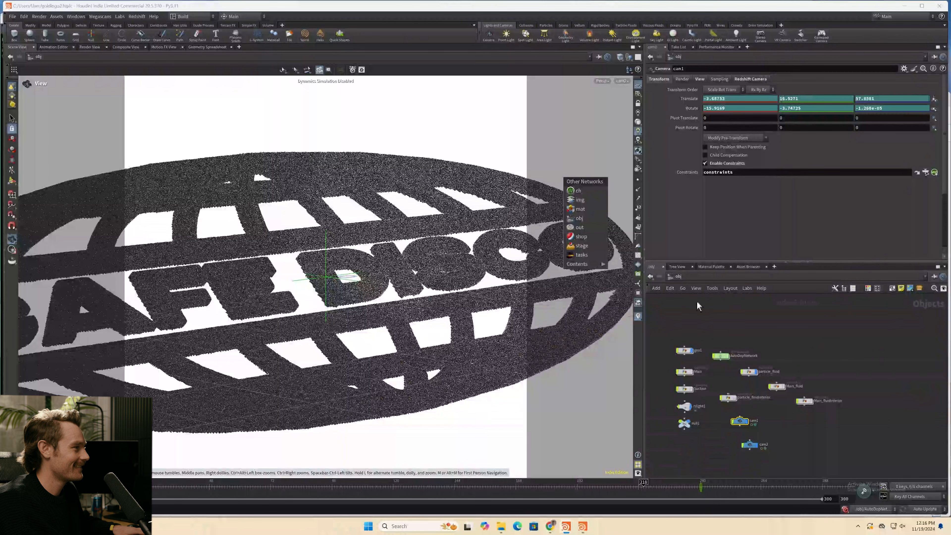
- Switch to the out network, line Redshift_ROP2 up level with Redshift_ROP1, and select both ROPs
left_click(681, 275)
left_click(696, 319)
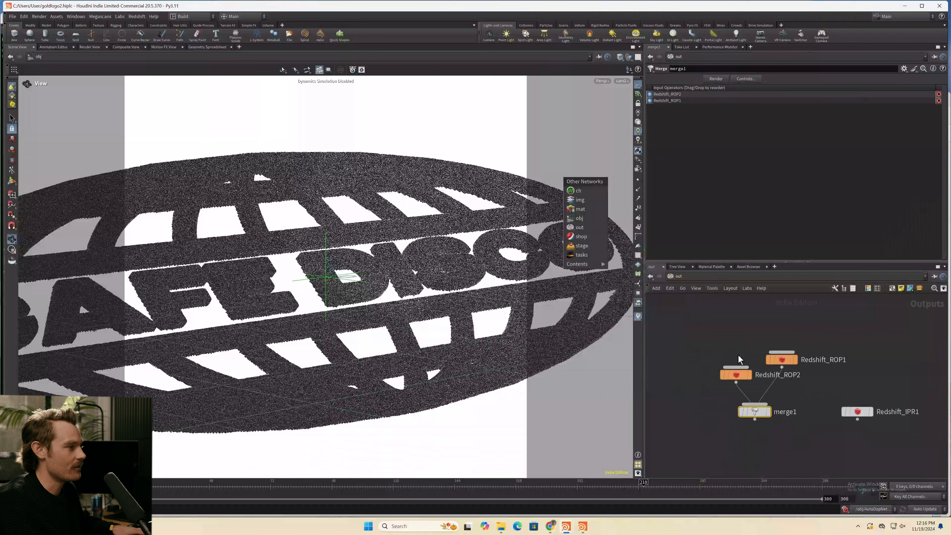
left_click_drag(735, 375, 692, 359)
left_click_drag(830, 340, 697, 363)
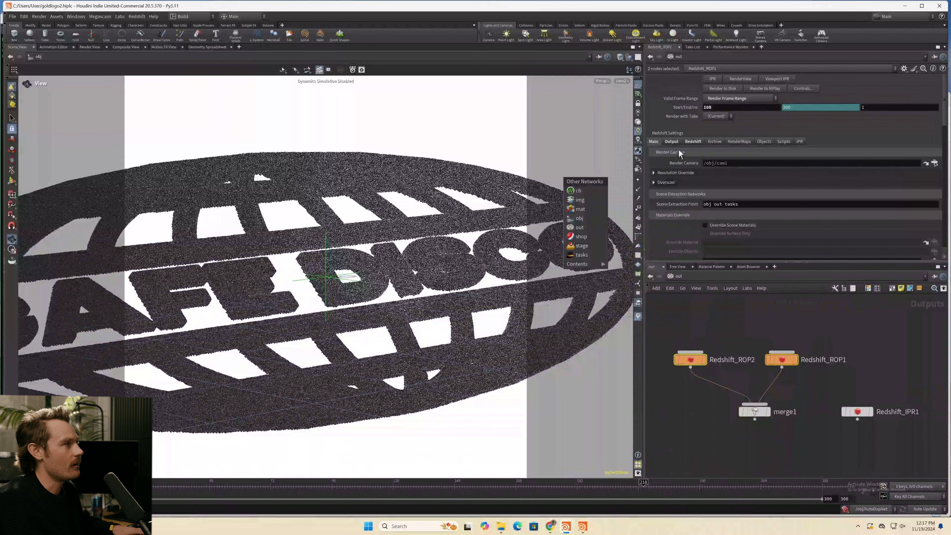
- Examine the ROPs' output settings and compare the render camera assigned to Redshift_ROP2 and Redshift_ROP1
left_click(672, 141)
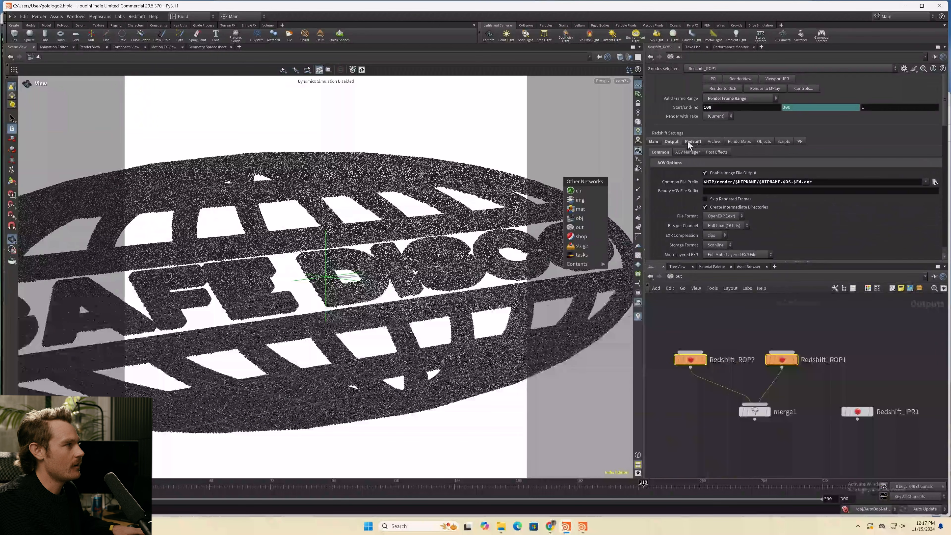
left_click(654, 141)
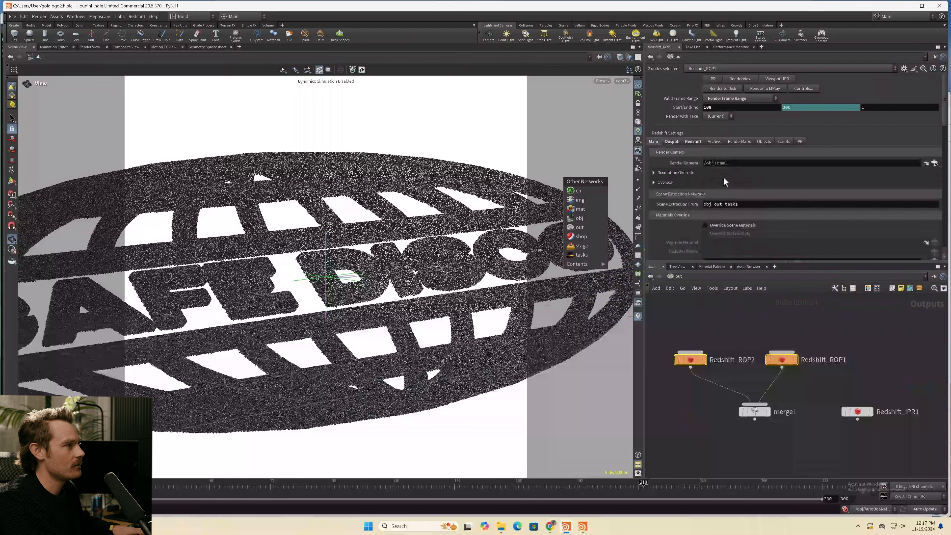
left_click(691, 359)
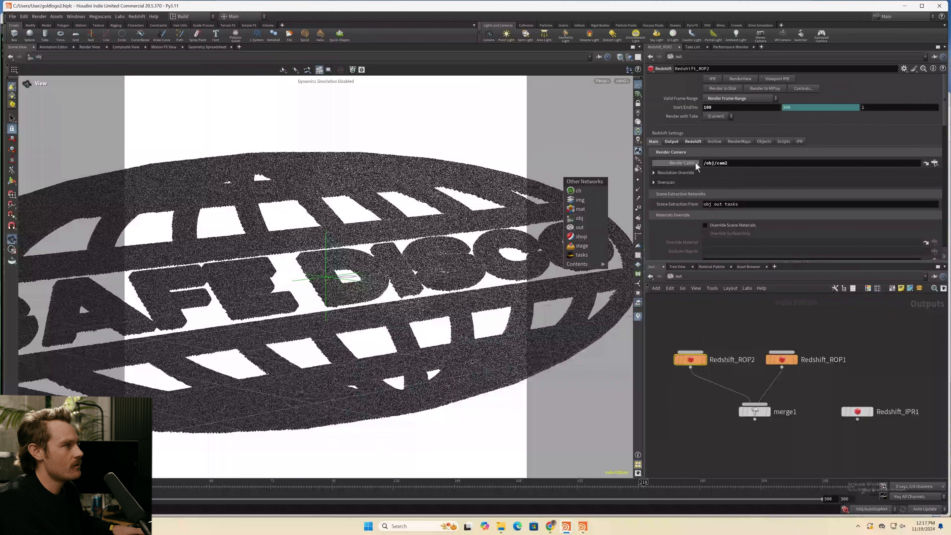
left_click(800, 356)
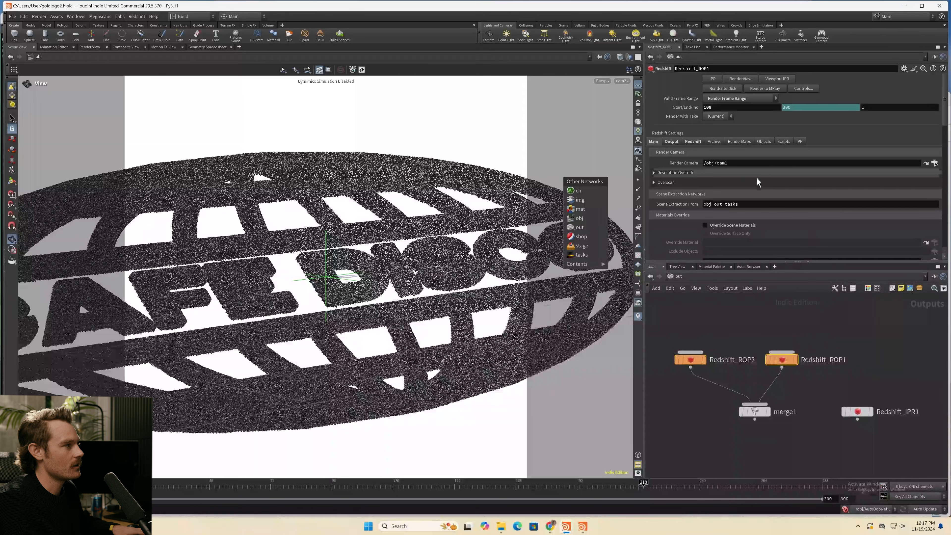
- Select both Redshift ROPs together and examine their motion blur and shutter settings
left_click_drag(804, 324, 682, 364)
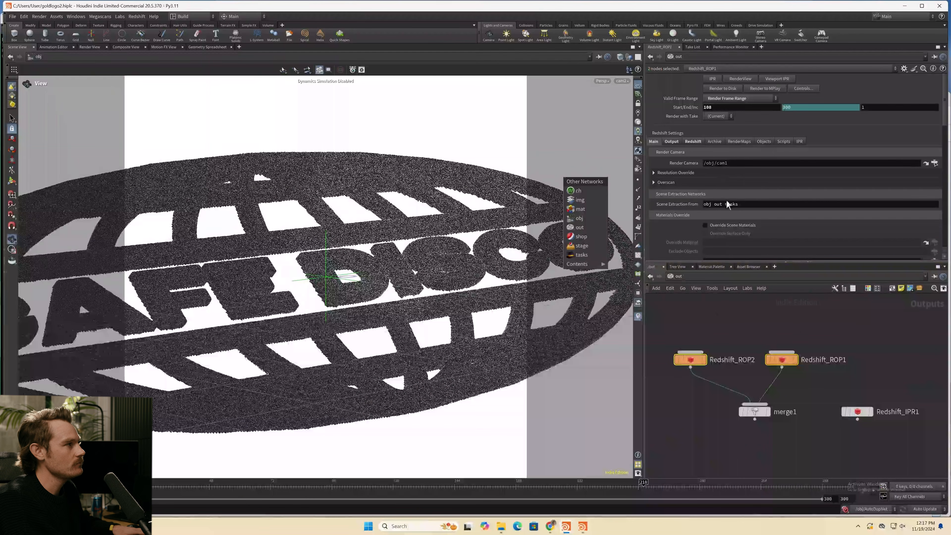
left_click(672, 142)
left_click(691, 142)
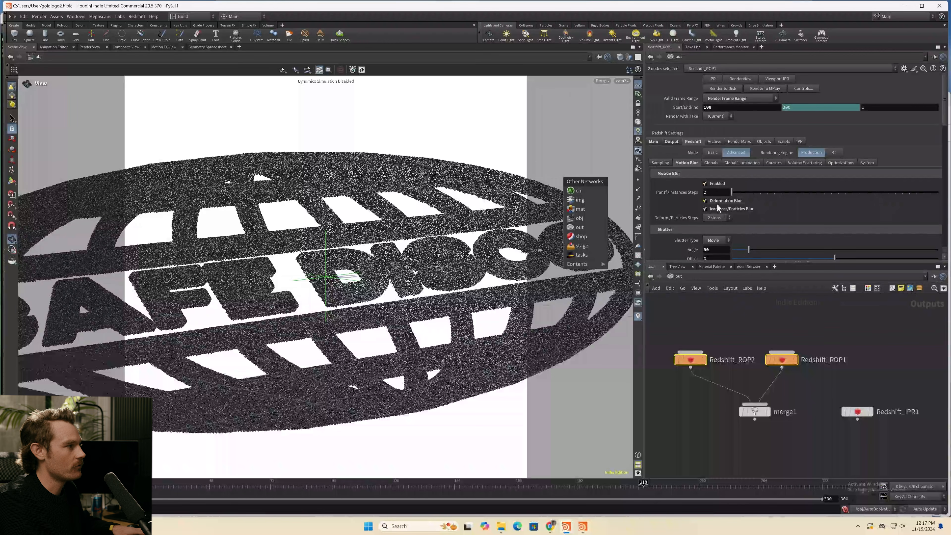
scroll(727, 210, "down", 1)
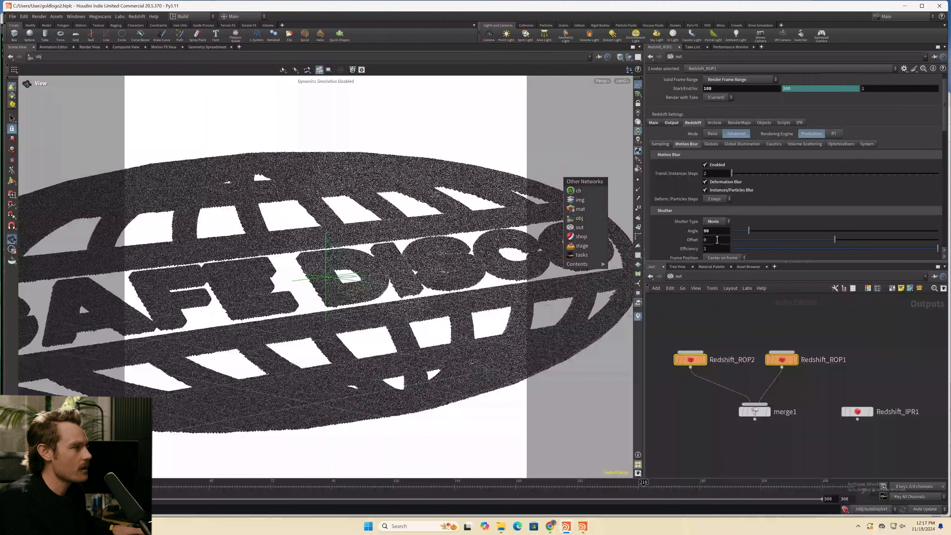
scroll(690, 239, "down", 3)
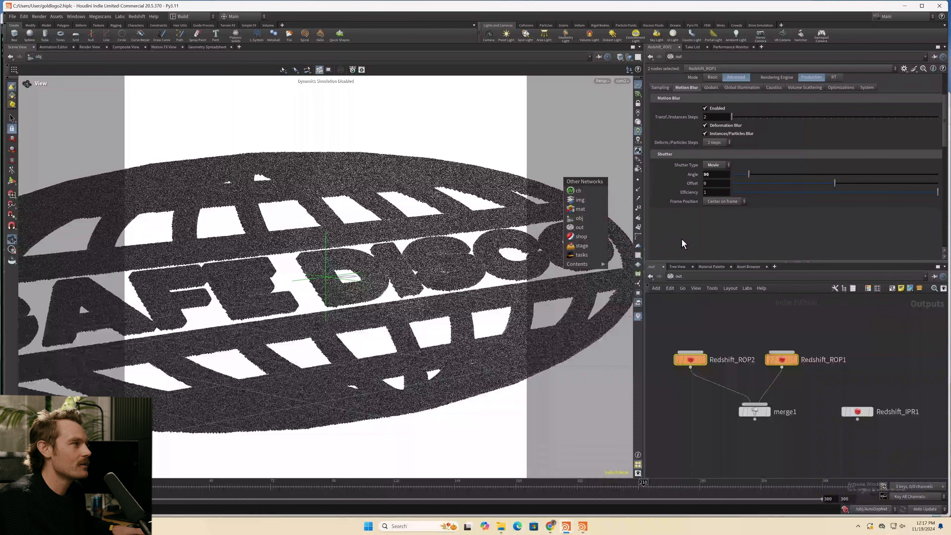
scroll(692, 227, "up", 3)
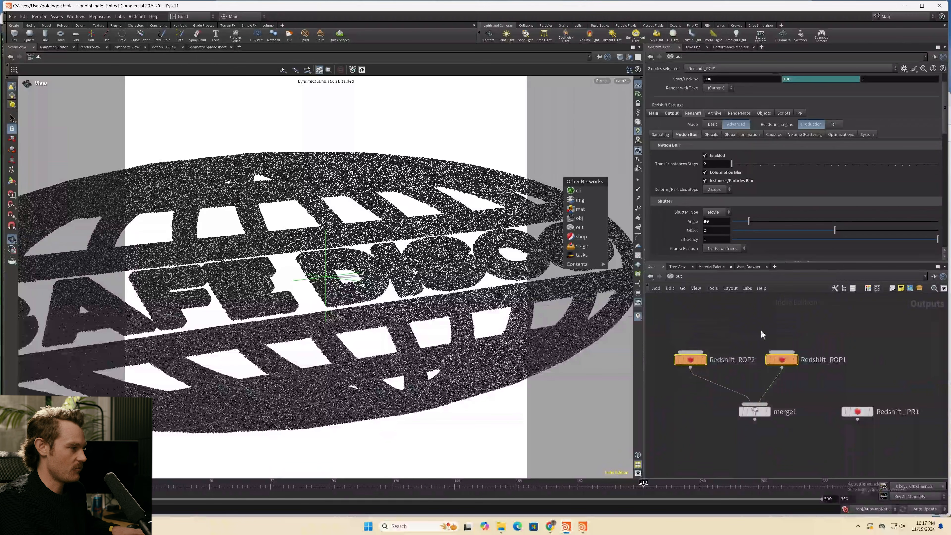
- Center merge1 beneath the two Redshift ROPs and examine the variables in their common output file prefix
left_click_drag(755, 413, 747, 414)
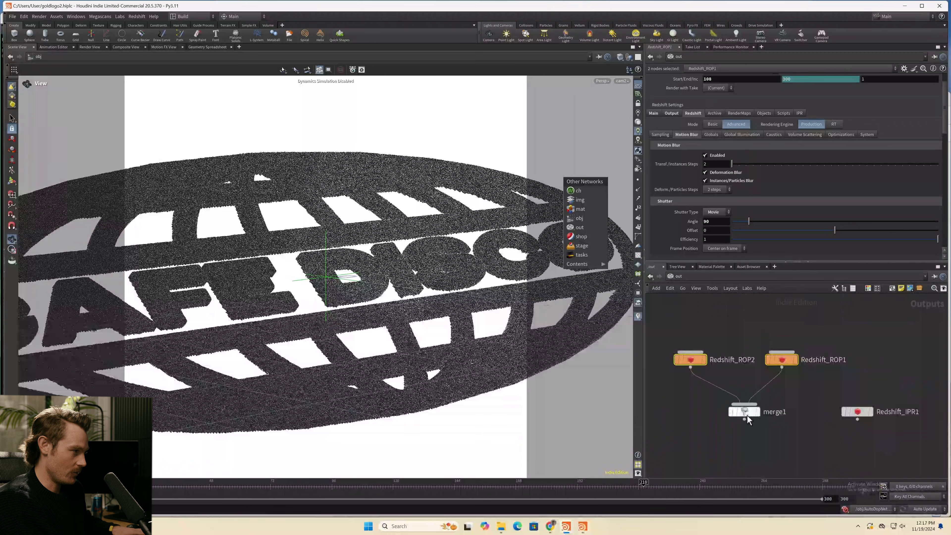
left_click(668, 114)
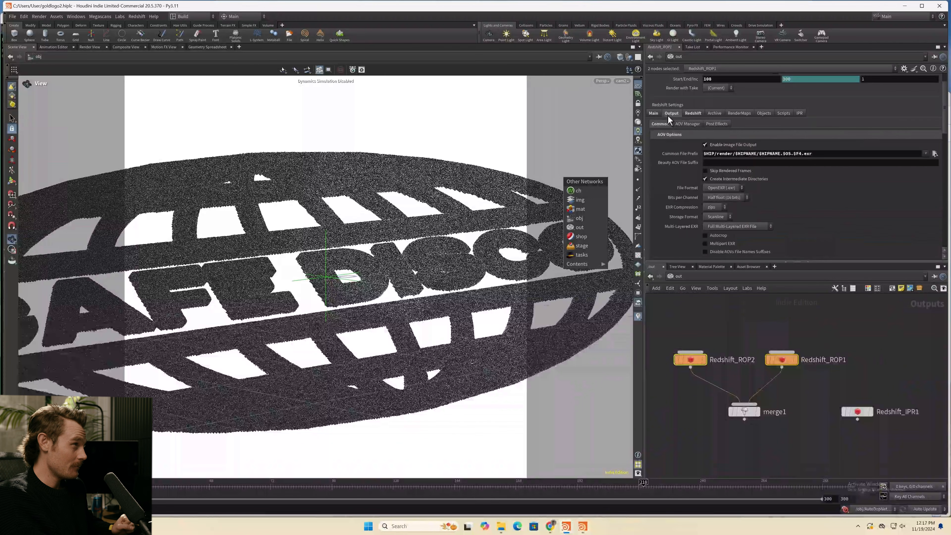
left_click(654, 114)
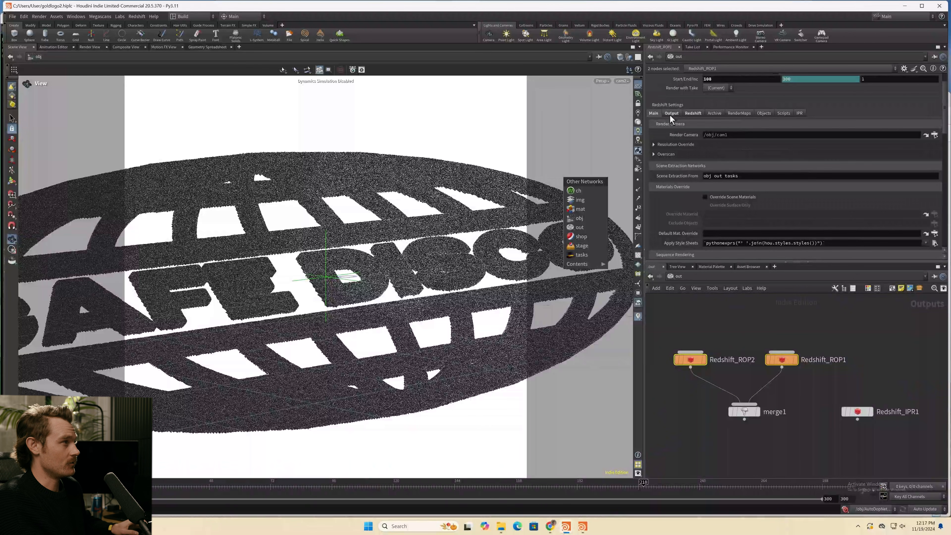
left_click(670, 114)
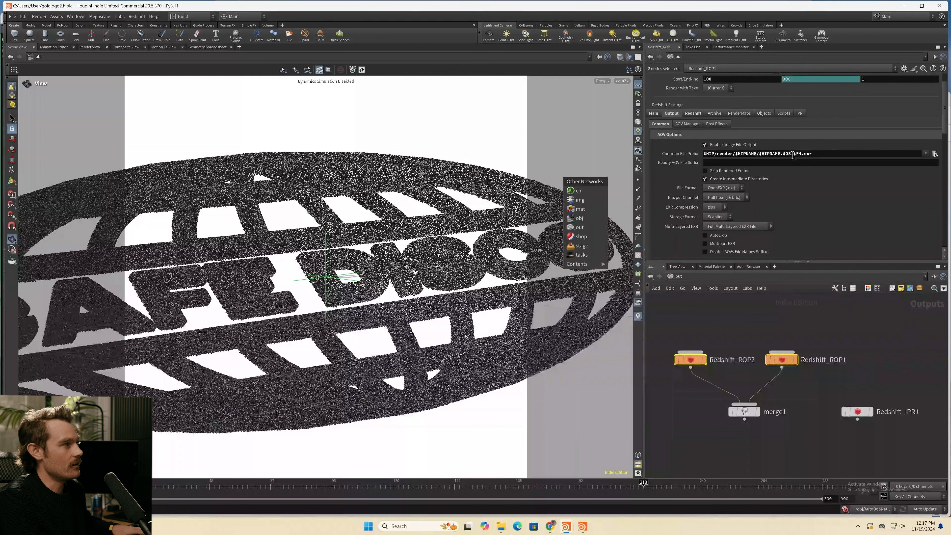
left_click(793, 154)
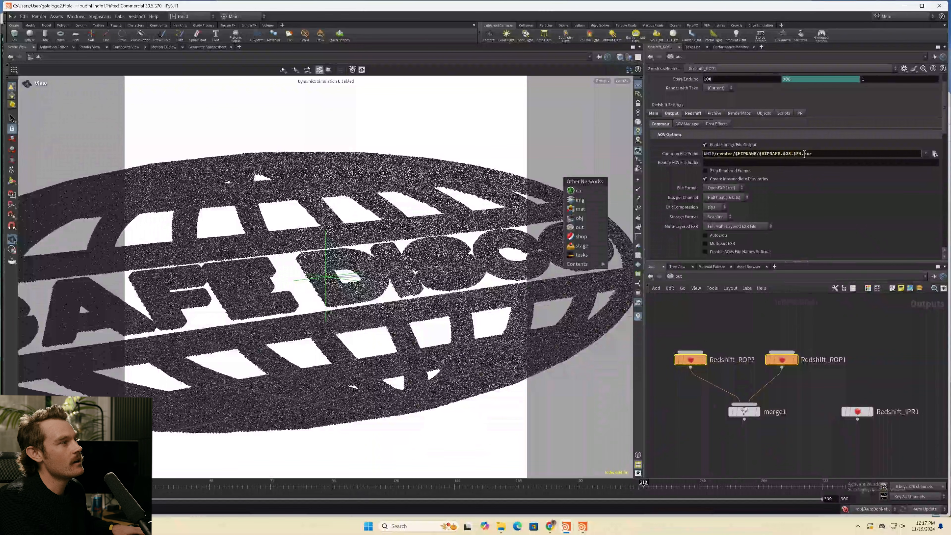
left_click_drag(803, 154, 782, 159)
left_click(735, 156)
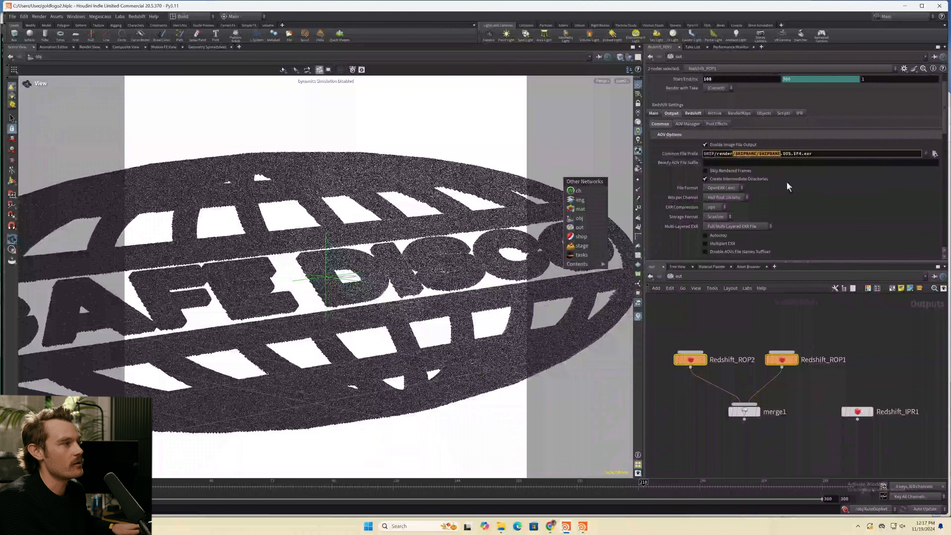
- Examine the ROPs' AOV Manager and main plugin options, and select merge1 to show its input operators
left_click(687, 124)
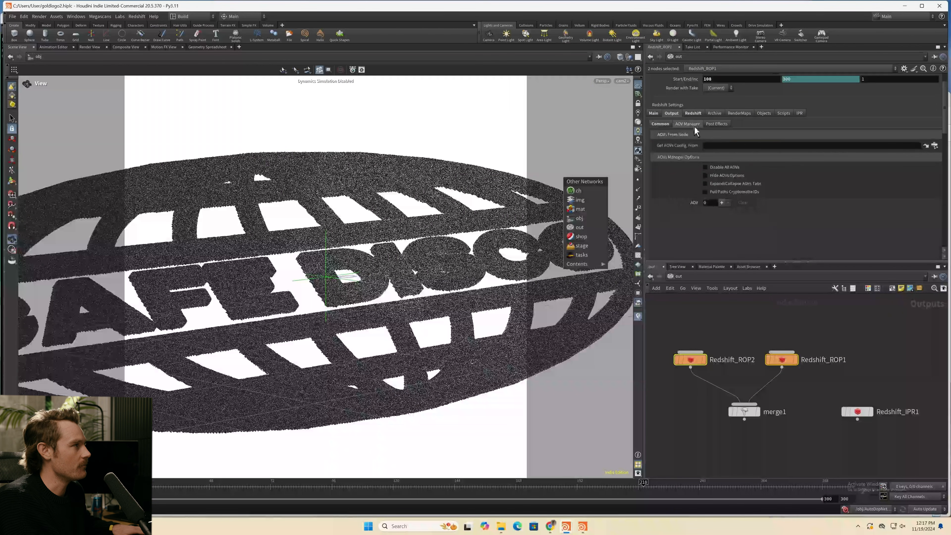
left_click(664, 123)
left_click(655, 114)
scroll(698, 228, "down", 7)
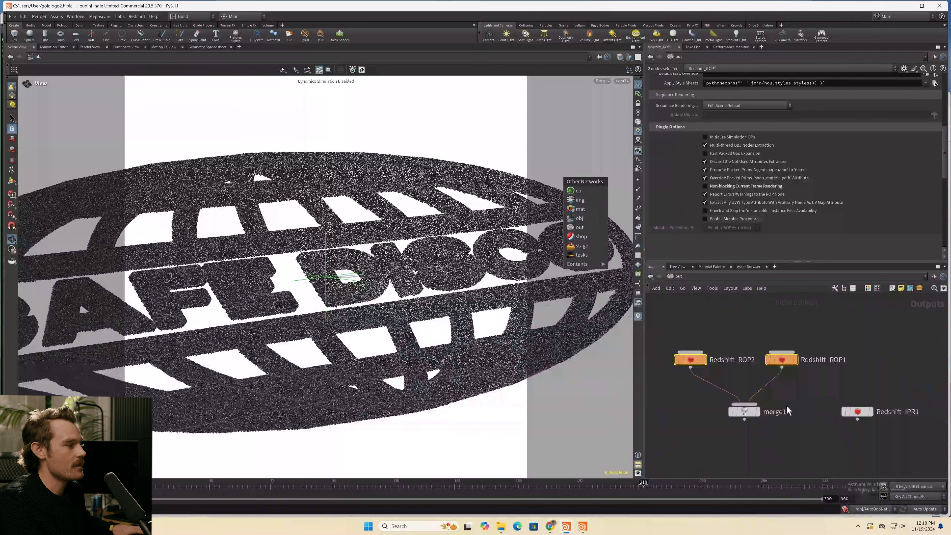
left_click(744, 411)
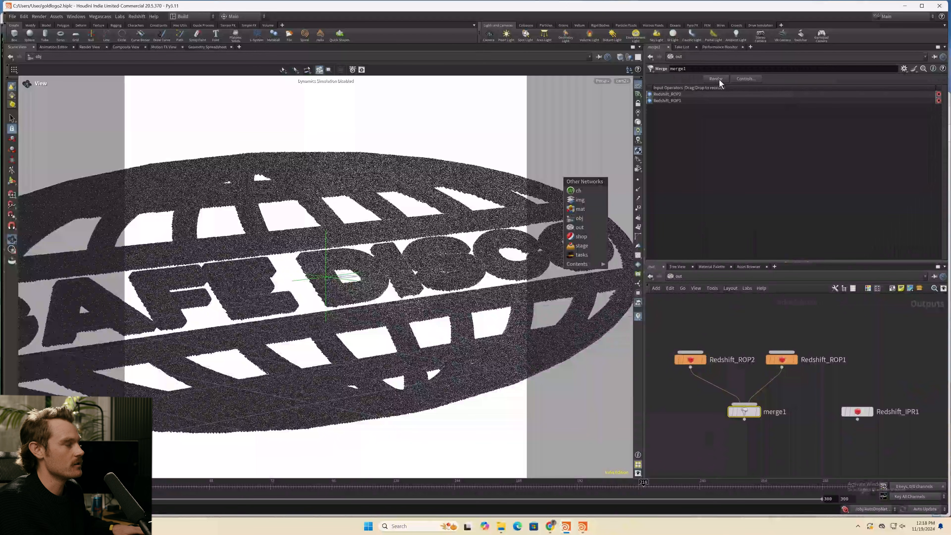